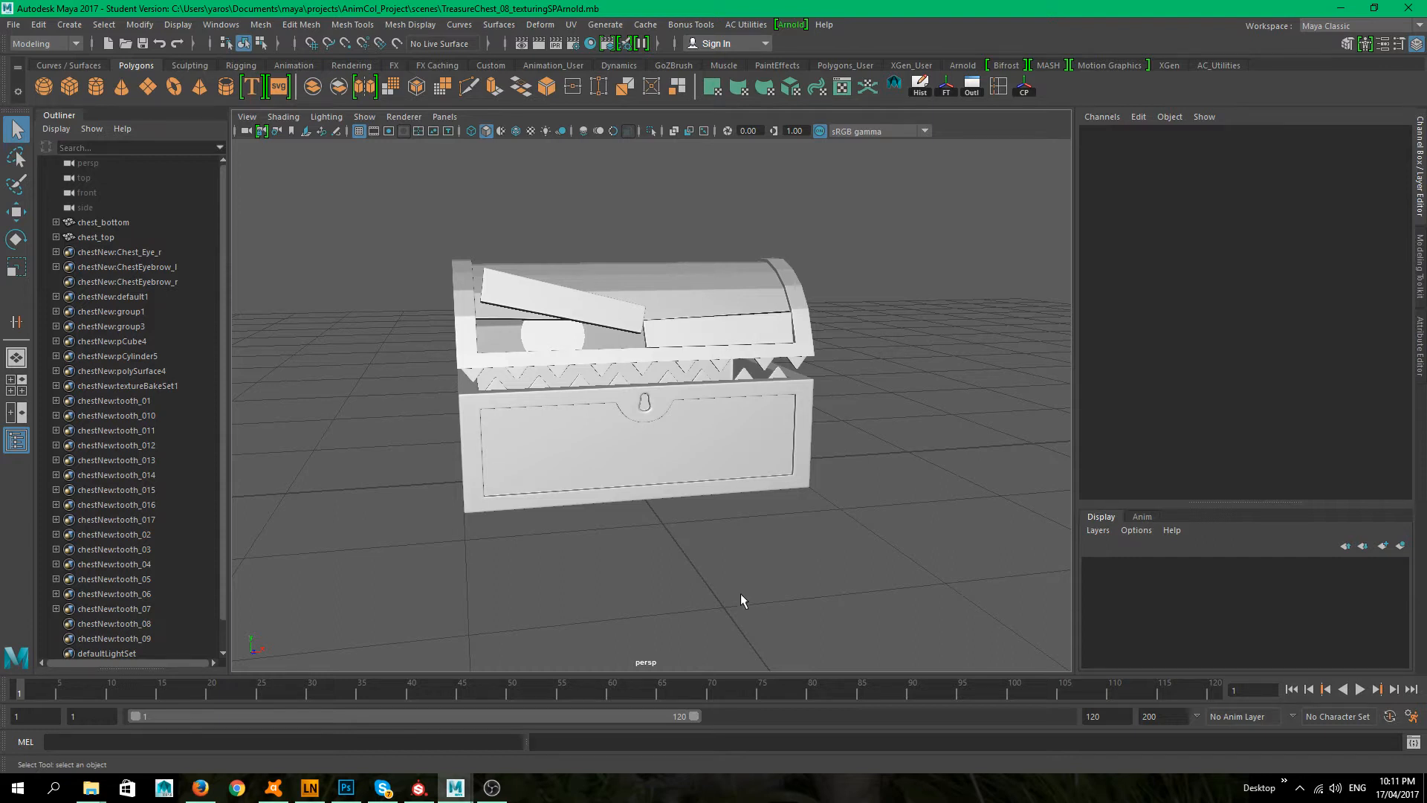
- Switch to Substance Painter and examine the textured chest model from several angles and distances
{"action": "key", "text": "alt+Tab"}
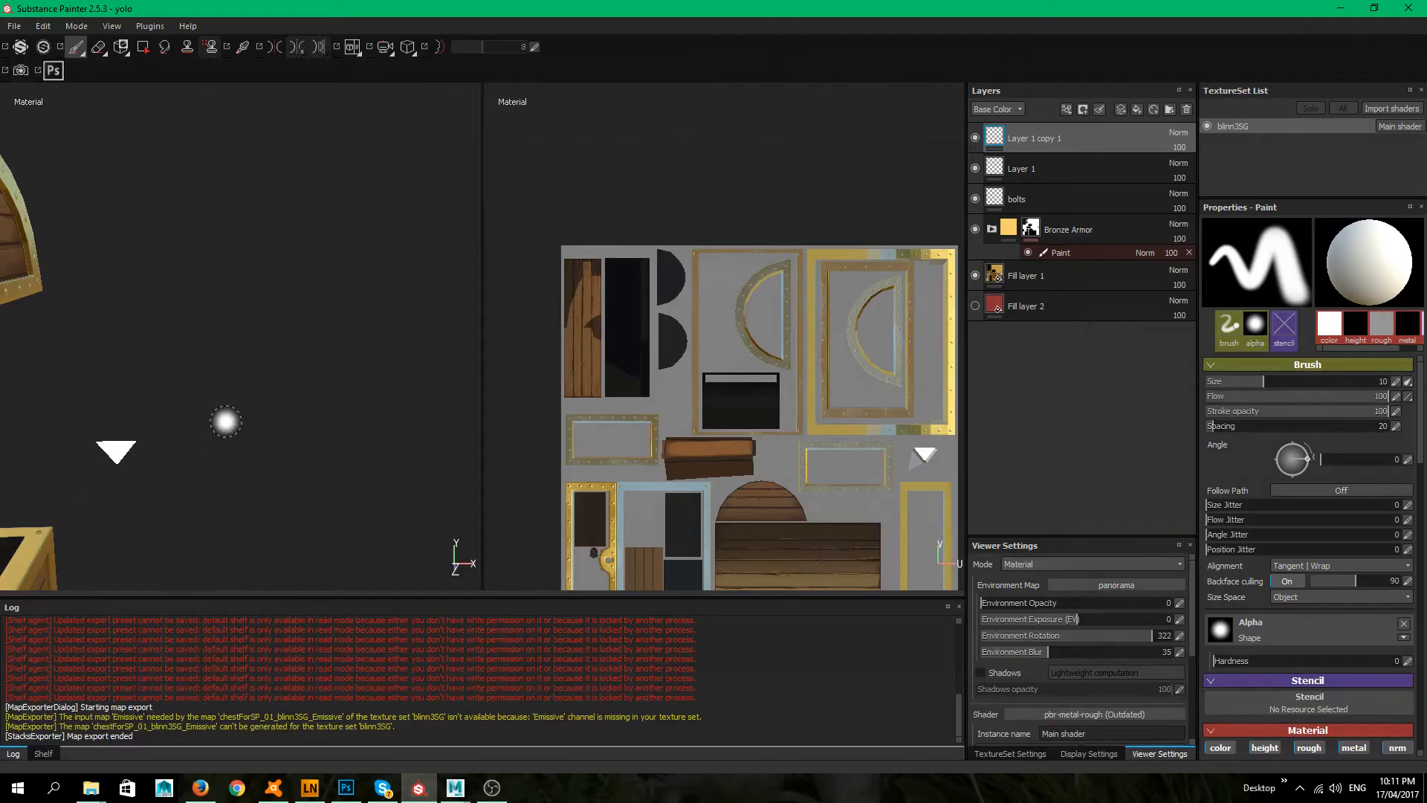
{"action": "right_click_drag", "start_coordinate": [232, 386], "coordinate": [221, 376], "text": "alt"}
{"action": "mouse_move", "coordinate": [197, 459]}
{"action": "left_mouse_down", "text": "alt"}
{"action": "mouse_move", "coordinate": [48, 491]}
{"action": "mouse_move", "coordinate": [159, 427]}
{"action": "mouse_move", "coordinate": [408, 440]}
{"action": "mouse_move", "coordinate": [344, 446]}
{"action": "mouse_move", "coordinate": [270, 407]}
{"action": "mouse_move", "coordinate": [282, 398]}
{"action": "mouse_move", "coordinate": [297, 476]}
{"action": "mouse_move", "coordinate": [287, 455]}
{"action": "mouse_move", "coordinate": [318, 477]}
{"action": "mouse_move", "coordinate": [309, 462]}
{"action": "mouse_move", "coordinate": [364, 456]}
{"action": "mouse_move", "coordinate": [376, 484]}
{"action": "mouse_move", "coordinate": [402, 417]}
{"action": "left_mouse_up", "text": "alt"}
{"action": "key", "text": "f"}
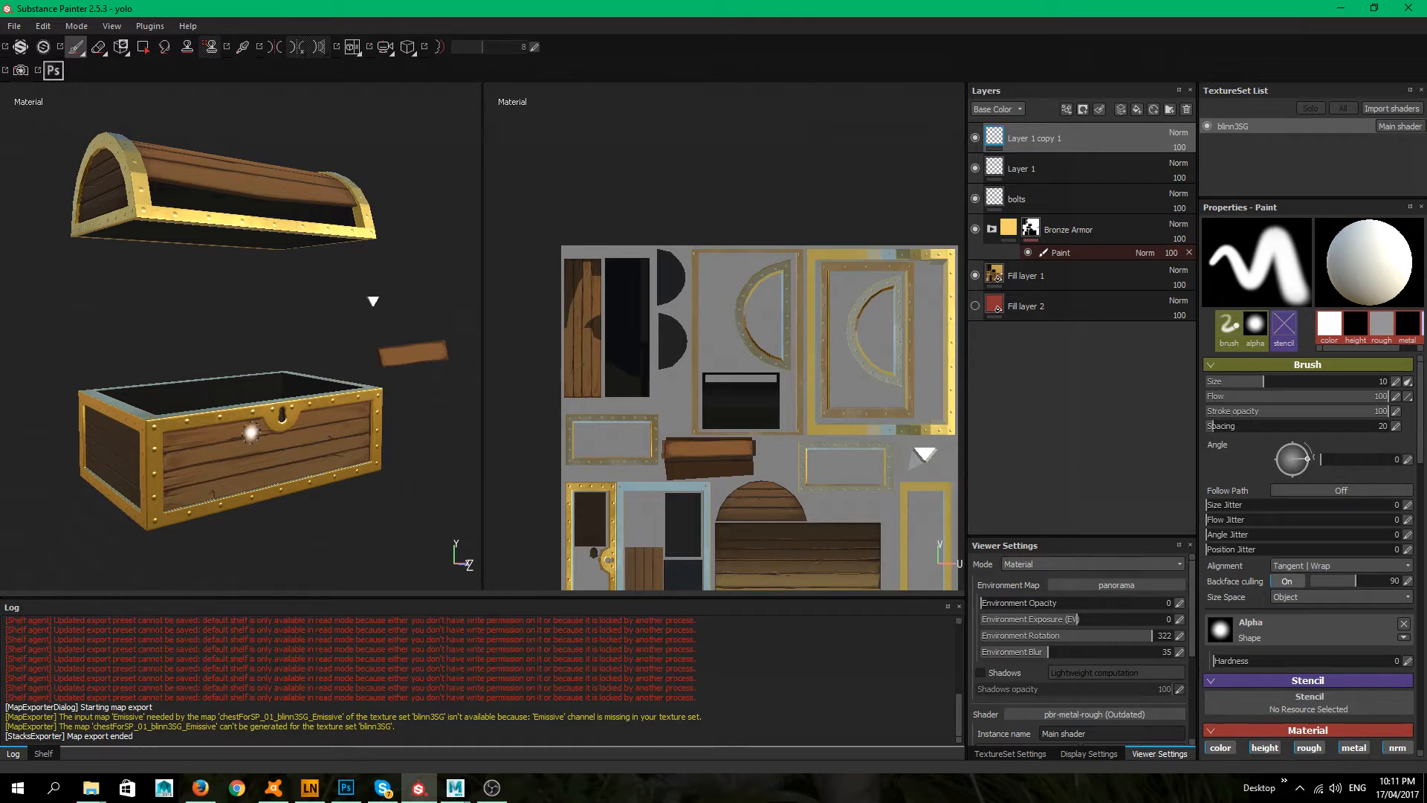
{"action": "mouse_move", "coordinate": [226, 358]}
{"action": "left_mouse_down", "text": "alt"}
{"action": "mouse_move", "coordinate": [236, 392]}
{"action": "mouse_move", "coordinate": [191, 543]}
{"action": "mouse_move", "coordinate": [310, 521]}
{"action": "mouse_move", "coordinate": [349, 491]}
{"action": "mouse_move", "coordinate": [250, 374]}
{"action": "left_mouse_up", "text": "alt"}
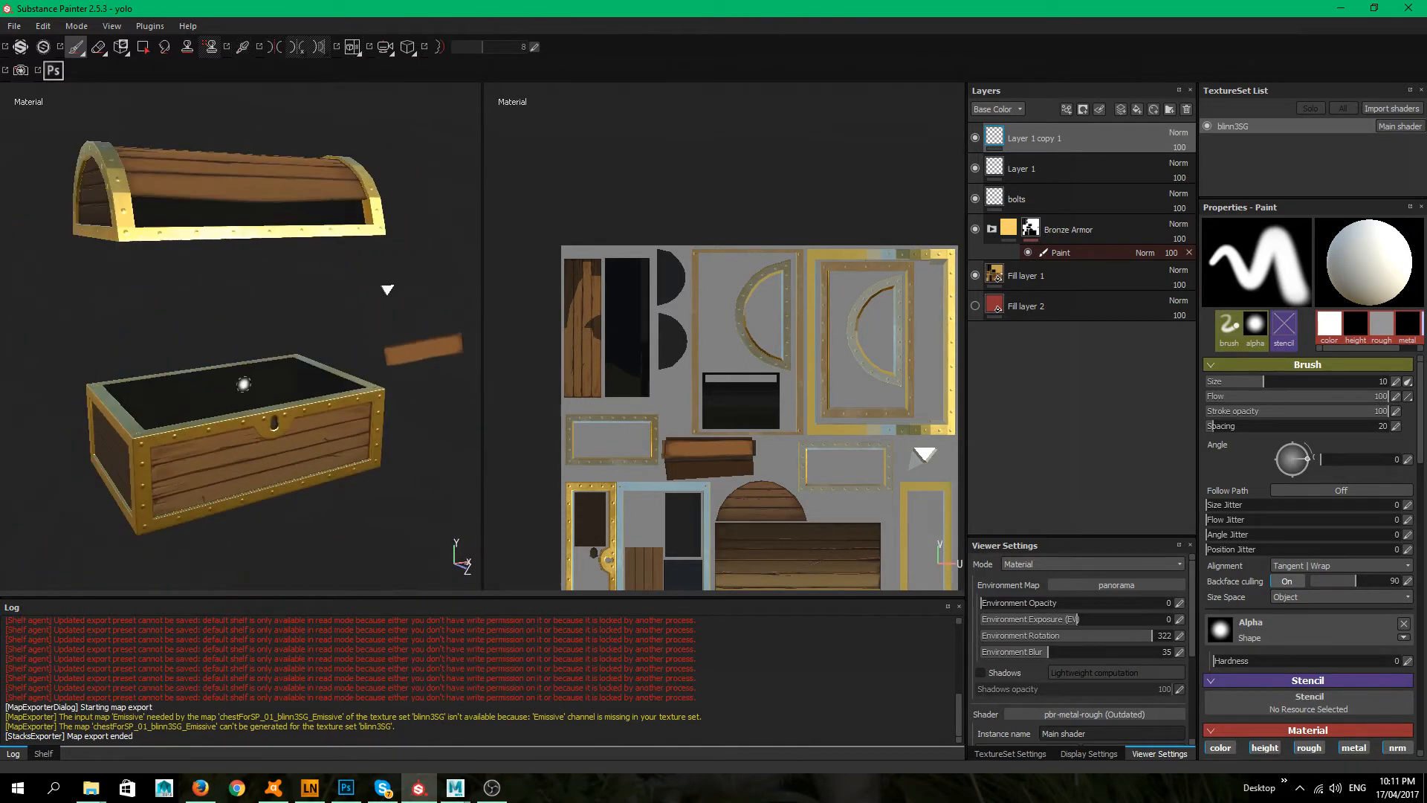
{"action": "middle_click_drag", "start_coordinate": [185, 448], "coordinate": [194, 376], "text": "alt"}
{"action": "right_click_drag", "start_coordinate": [194, 376], "coordinate": [302, 399], "text": "alt"}
{"action": "middle_click_drag", "start_coordinate": [249, 350], "coordinate": [279, 436], "text": "alt"}
{"action": "mouse_move", "coordinate": [278, 438]}
{"action": "left_mouse_down", "text": "alt"}
{"action": "mouse_move", "coordinate": [376, 525]}
{"action": "mouse_move", "coordinate": [459, 560]}
{"action": "mouse_move", "coordinate": [296, 373]}
{"action": "mouse_move", "coordinate": [414, 309]}
{"action": "mouse_move", "coordinate": [453, 558]}
{"action": "mouse_move", "coordinate": [165, 420]}
{"action": "left_mouse_up", "text": "alt"}
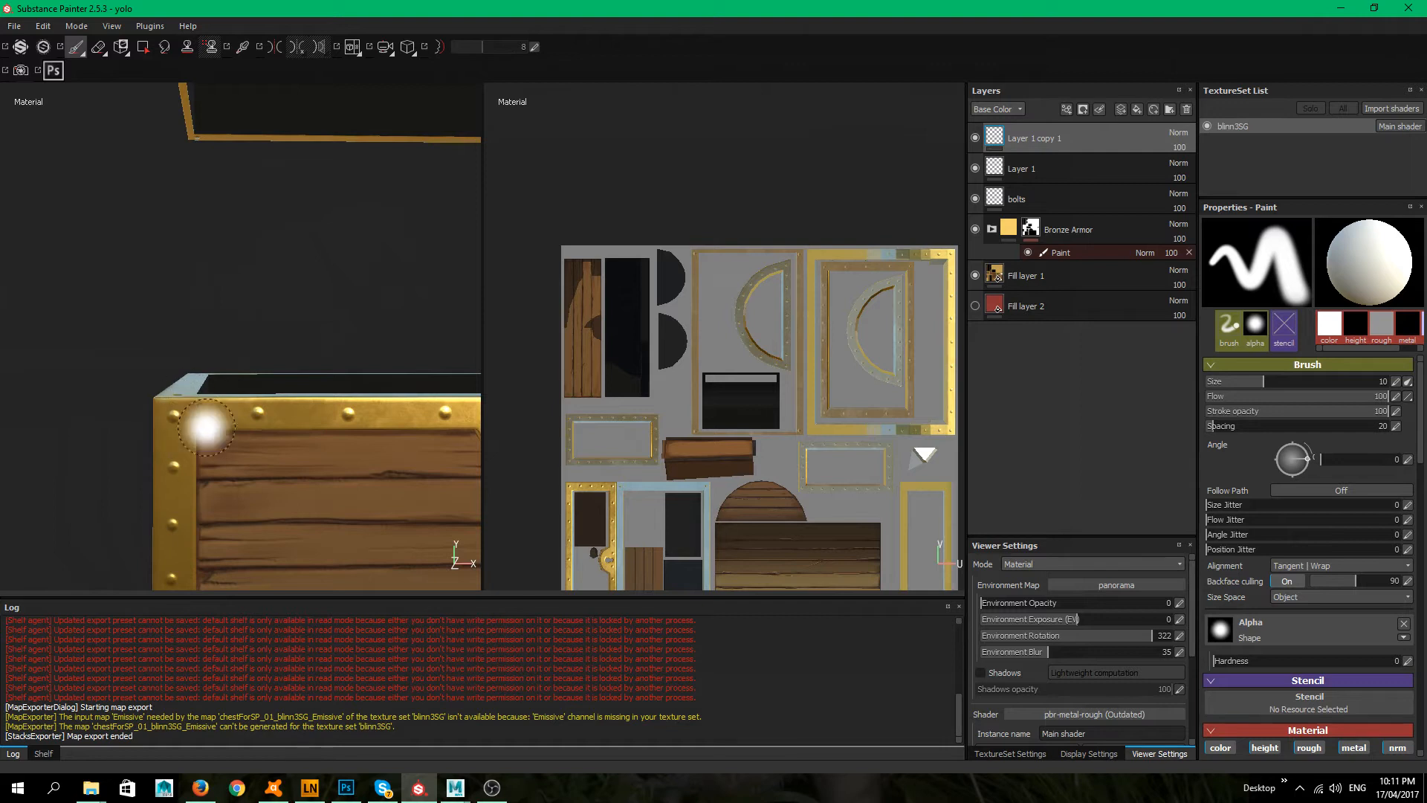
{"action": "right_click_drag", "start_coordinate": [168, 420], "coordinate": [76, 350], "text": "alt"}
{"action": "mouse_move", "coordinate": [77, 350]}
{"action": "left_mouse_down", "text": "alt"}
{"action": "mouse_move", "coordinate": [468, 489]}
{"action": "mouse_move", "coordinate": [281, 398]}
{"action": "mouse_move", "coordinate": [431, 441]}
{"action": "mouse_move", "coordinate": [303, 369]}
{"action": "mouse_move", "coordinate": [160, 322]}
{"action": "mouse_move", "coordinate": [232, 435]}
{"action": "mouse_move", "coordinate": [431, 440]}
{"action": "mouse_move", "coordinate": [431, 428]}
{"action": "mouse_move", "coordinate": [315, 410]}
{"action": "mouse_move", "coordinate": [156, 357]}
{"action": "mouse_move", "coordinate": [367, 402]}
{"action": "left_mouse_up", "text": "alt"}
{"action": "left_click_drag", "start_coordinate": [246, 401], "coordinate": [401, 436], "text": "alt"}
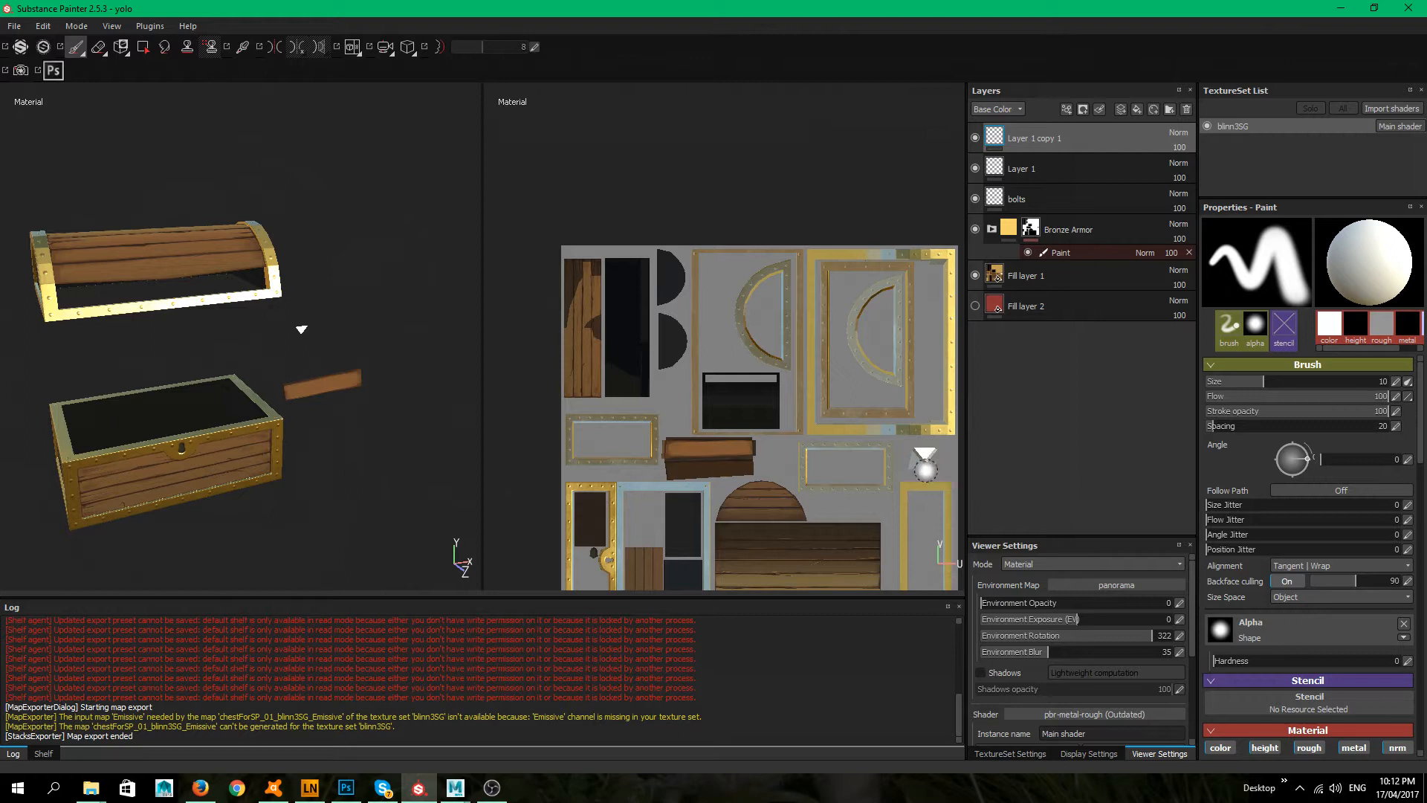
{"action": "middle_click_drag", "start_coordinate": [138, 381], "coordinate": [350, 316], "text": "alt"}
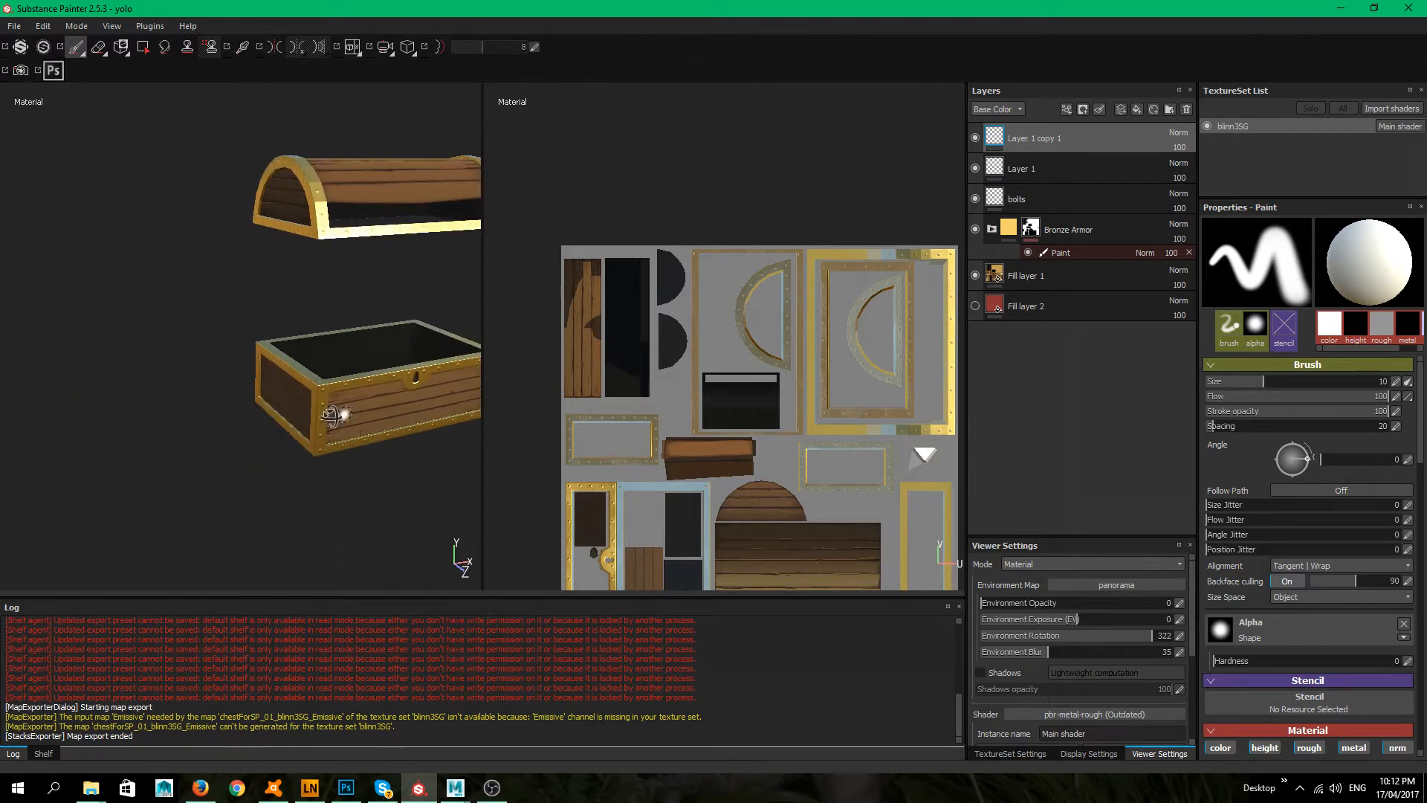
{"action": "mouse_move", "coordinate": [260, 425]}
{"action": "left_mouse_down", "text": "alt"}
{"action": "mouse_move", "coordinate": [287, 302]}
{"action": "mouse_move", "coordinate": [287, 394]}
{"action": "left_mouse_up", "text": "alt"}
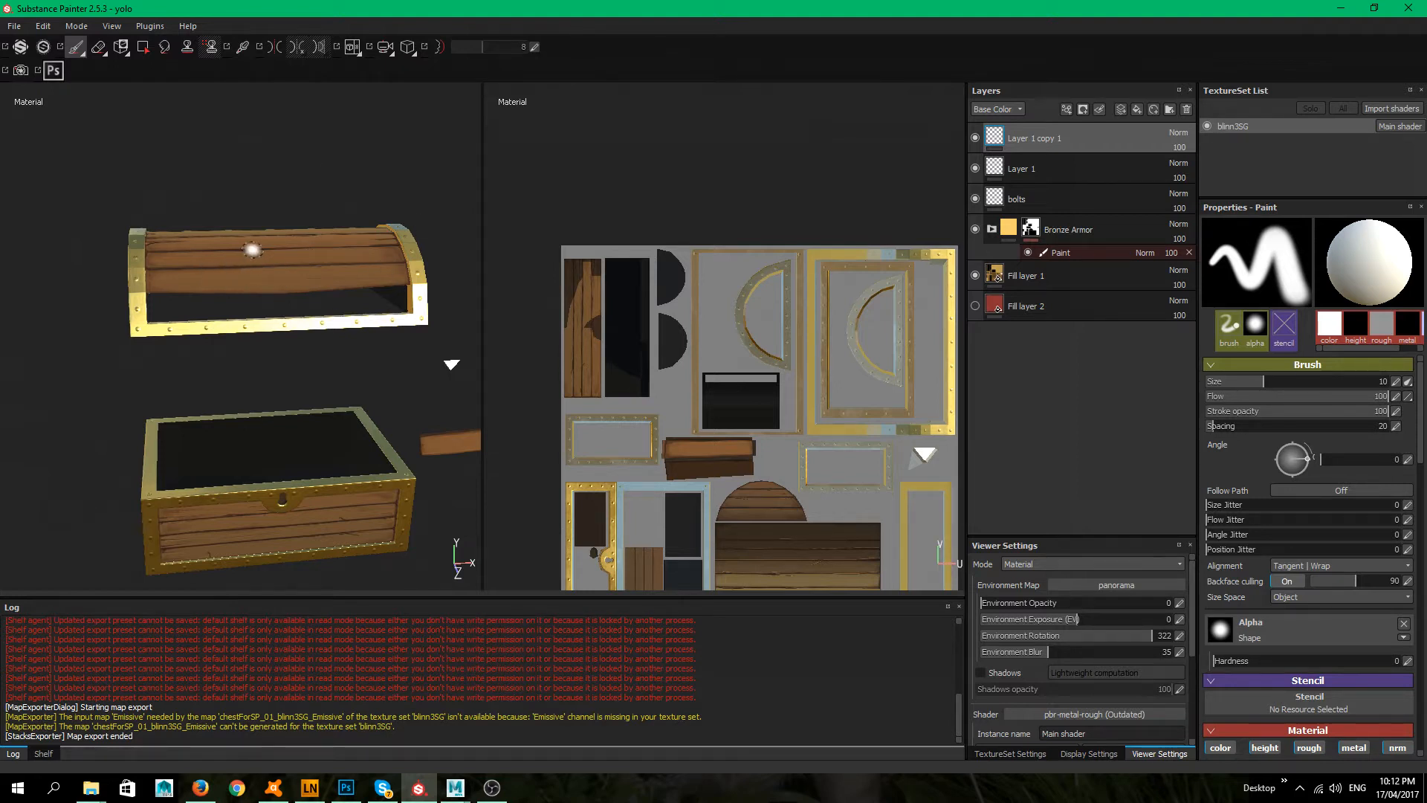
- Open the texture export for the chest and choose the Arnold config
{"action": "right_click", "coordinate": [253, 256]}
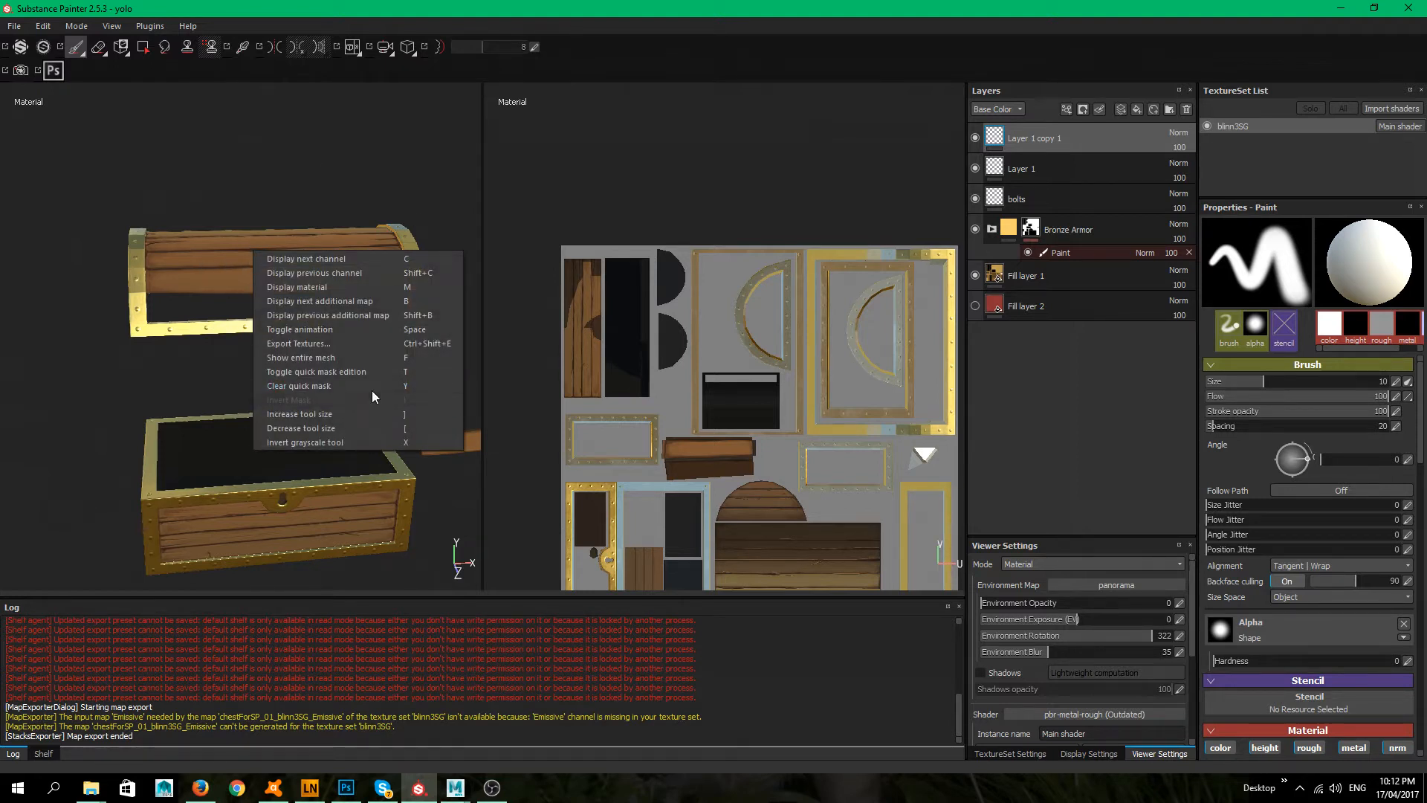
{"action": "left_click", "coordinate": [339, 344]}
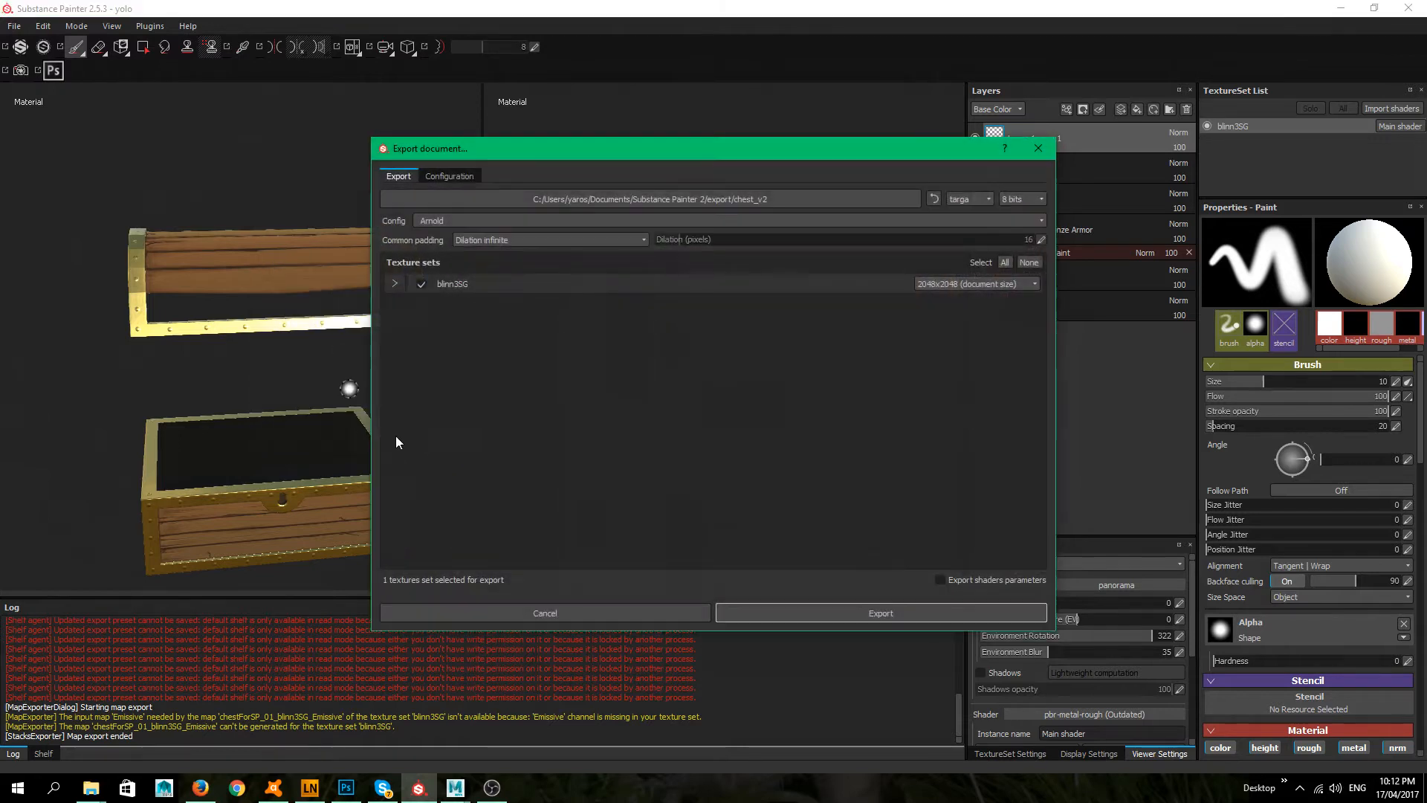
{"action": "left_click", "coordinate": [526, 222]}
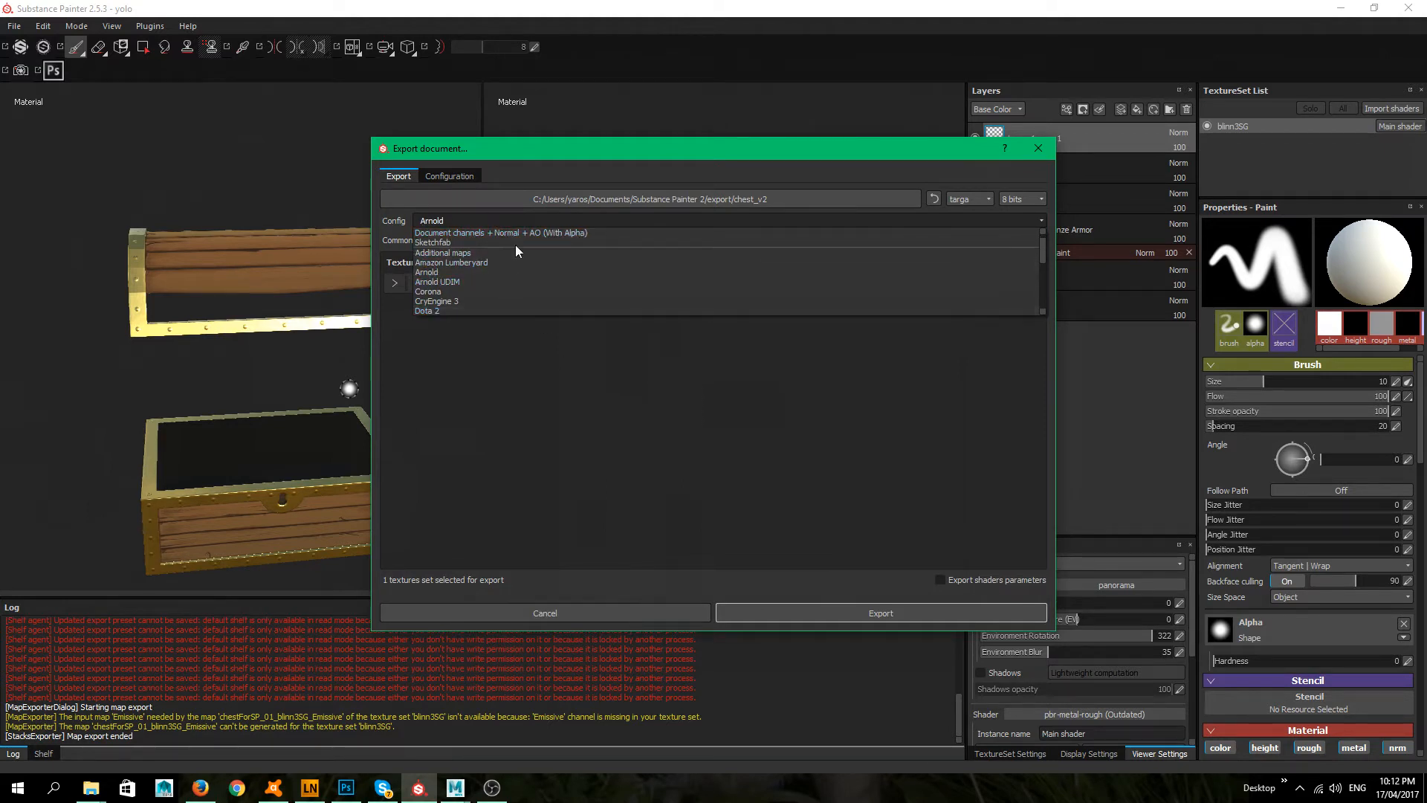
{"action": "scroll", "coordinate": [507, 271], "scroll_direction": "down", "scroll_amount": 2}
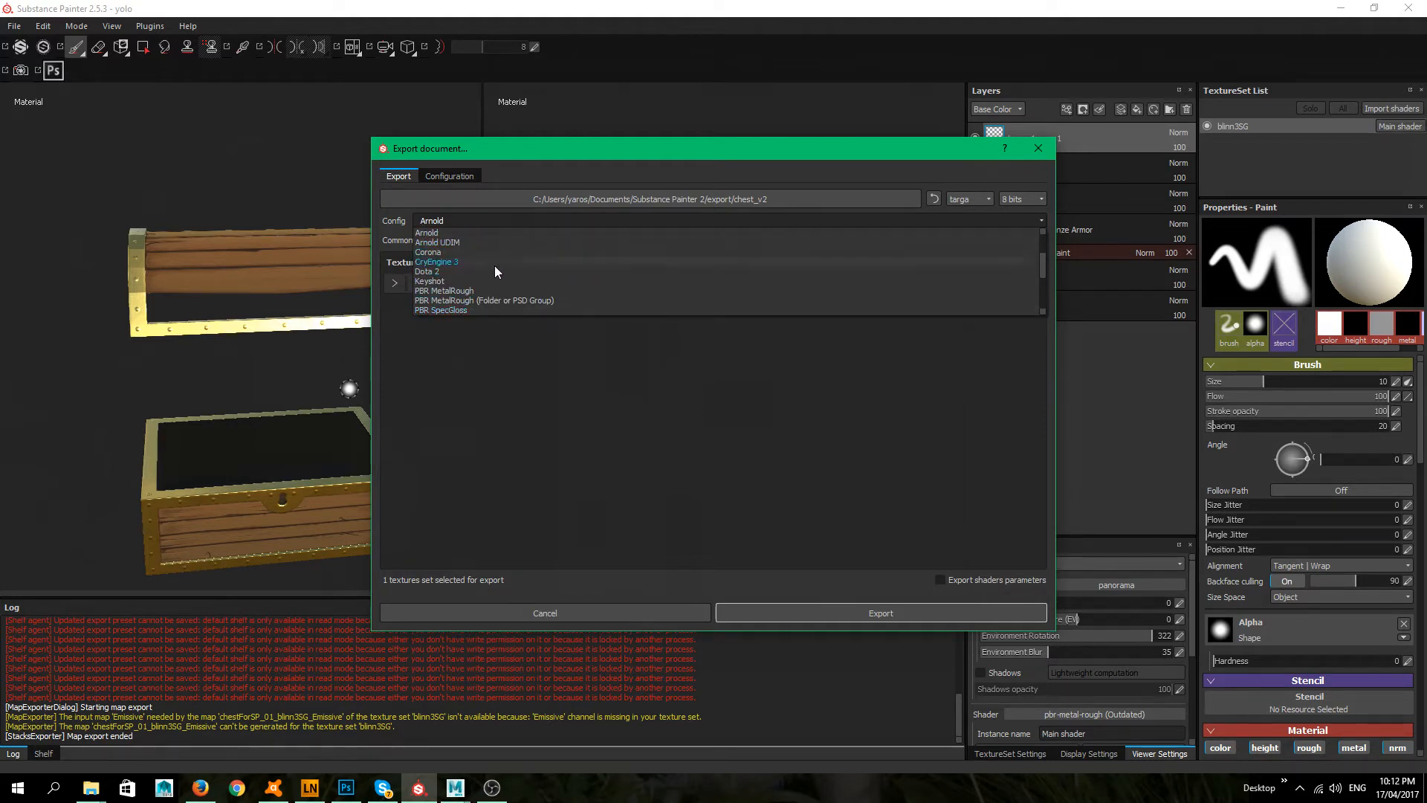
{"action": "scroll", "coordinate": [490, 268], "scroll_direction": "up", "scroll_amount": 2}
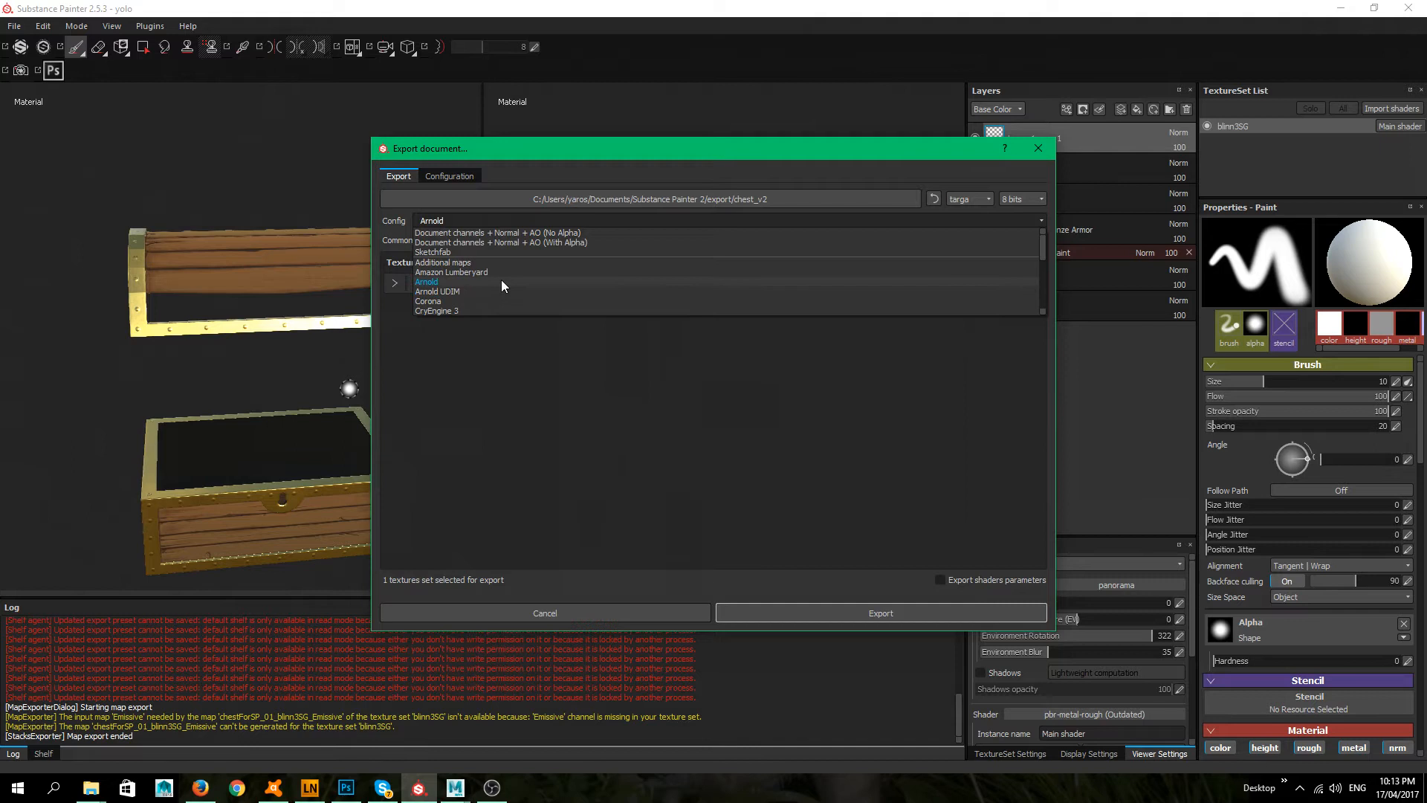
{"action": "left_click", "coordinate": [490, 282]}
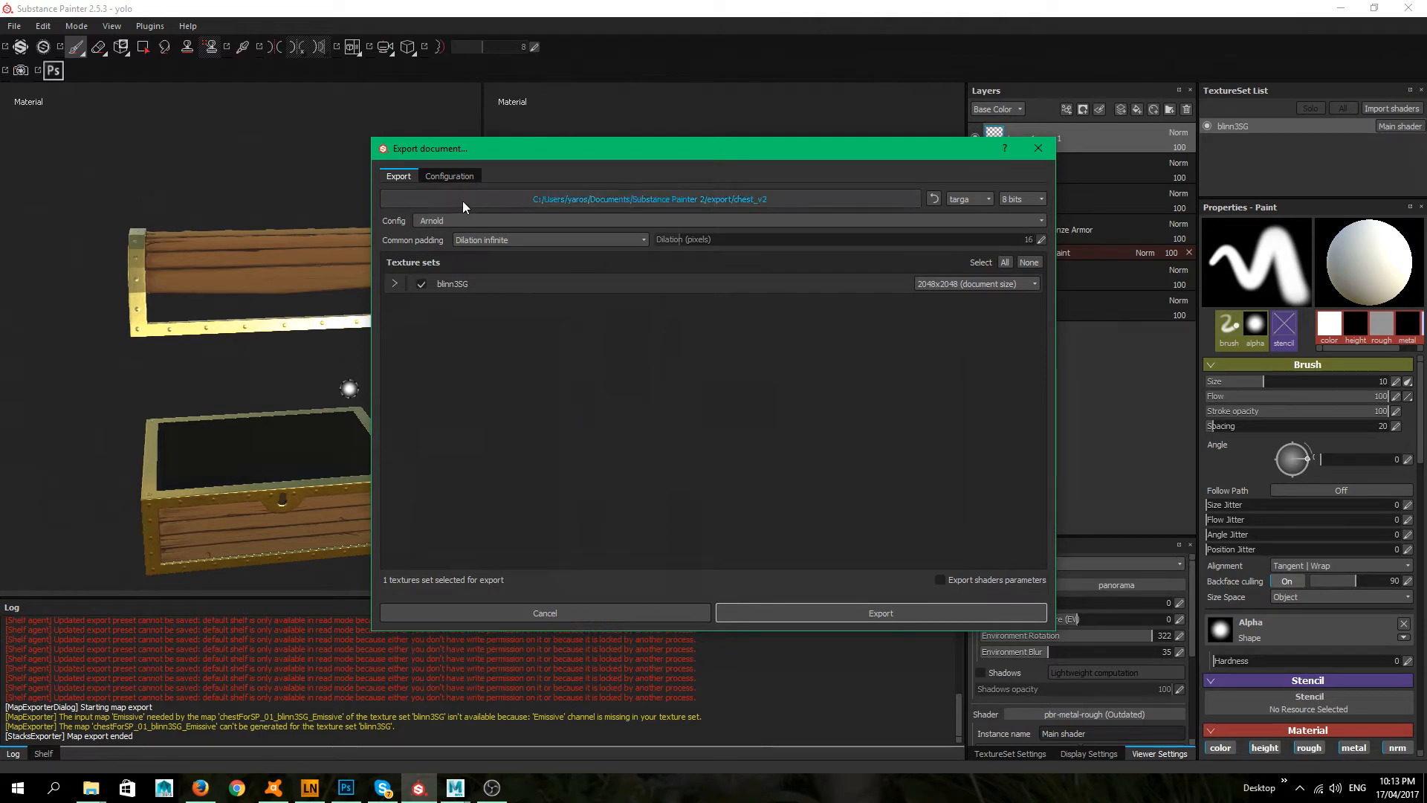
- Open the Arnold preset in the export configuration and delete its Colour output map
{"action": "left_click", "coordinate": [450, 176]}
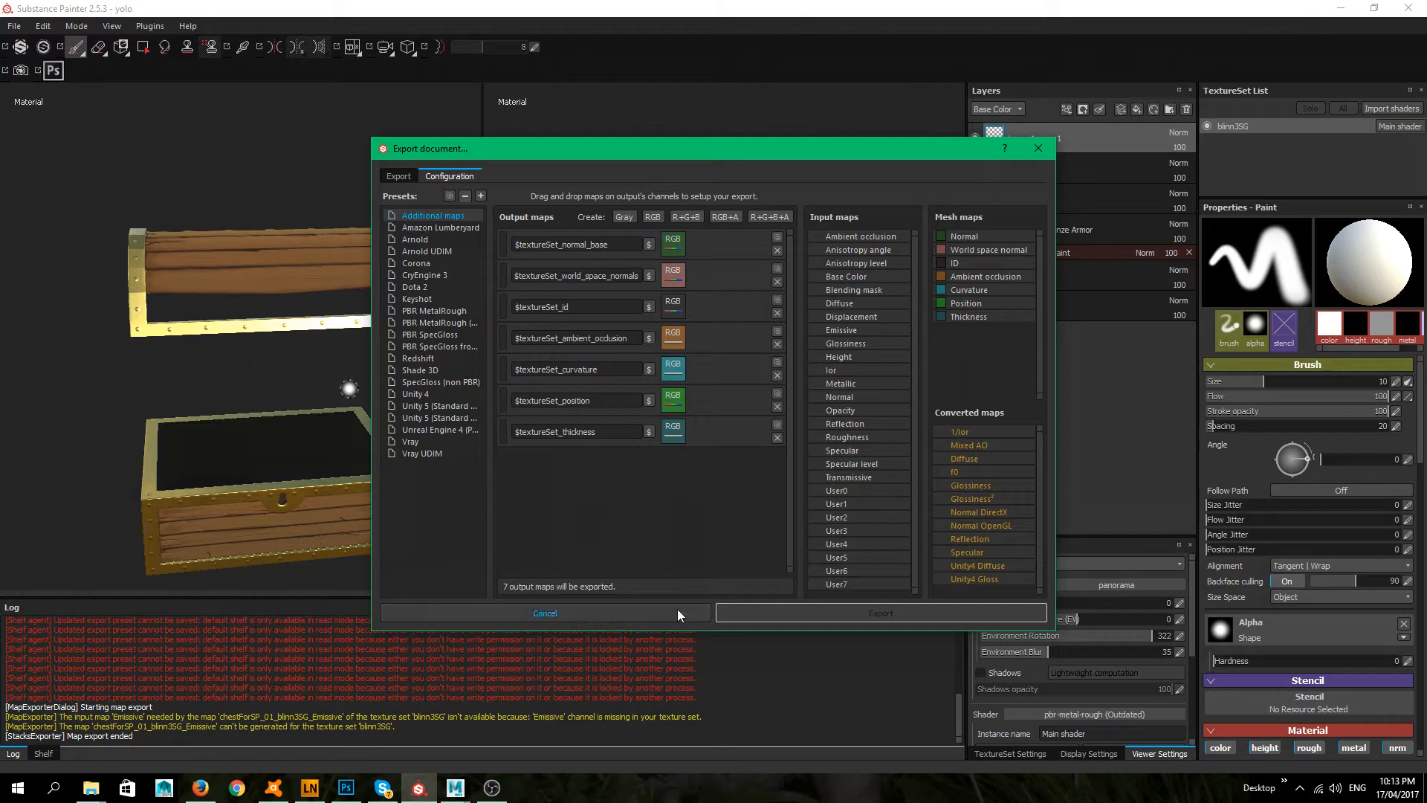
{"action": "left_click", "coordinate": [415, 288]}
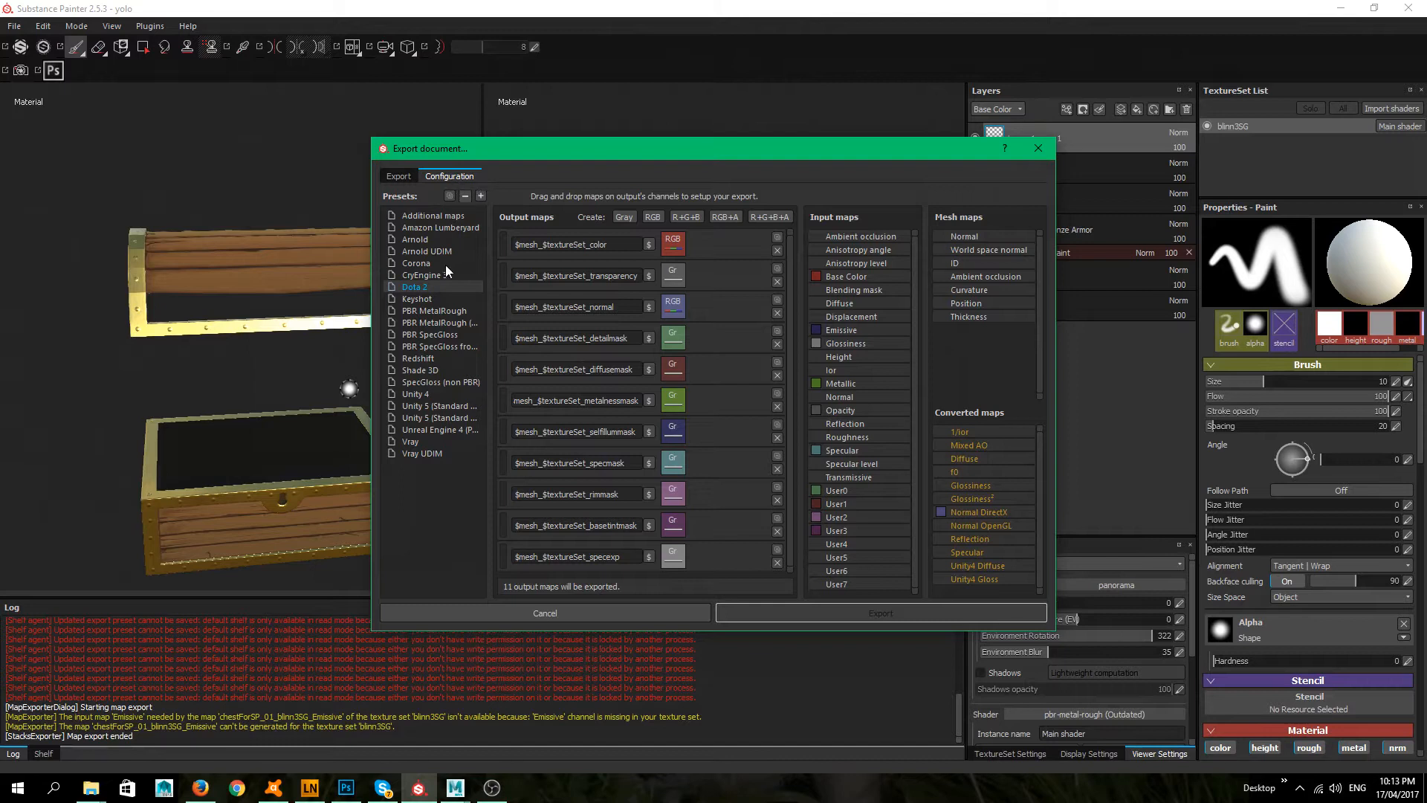
{"action": "left_click", "coordinate": [422, 239]}
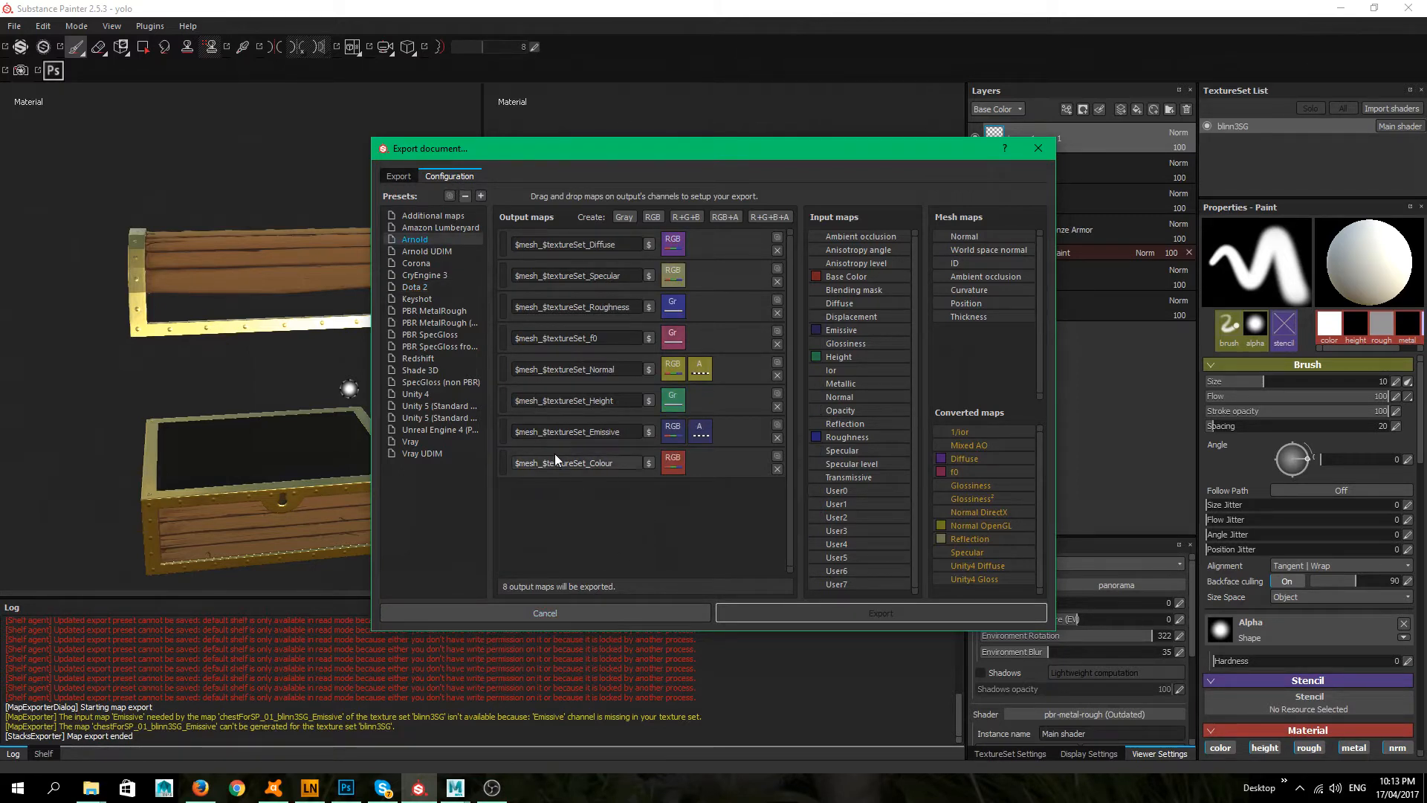
{"action": "left_click", "coordinate": [777, 470]}
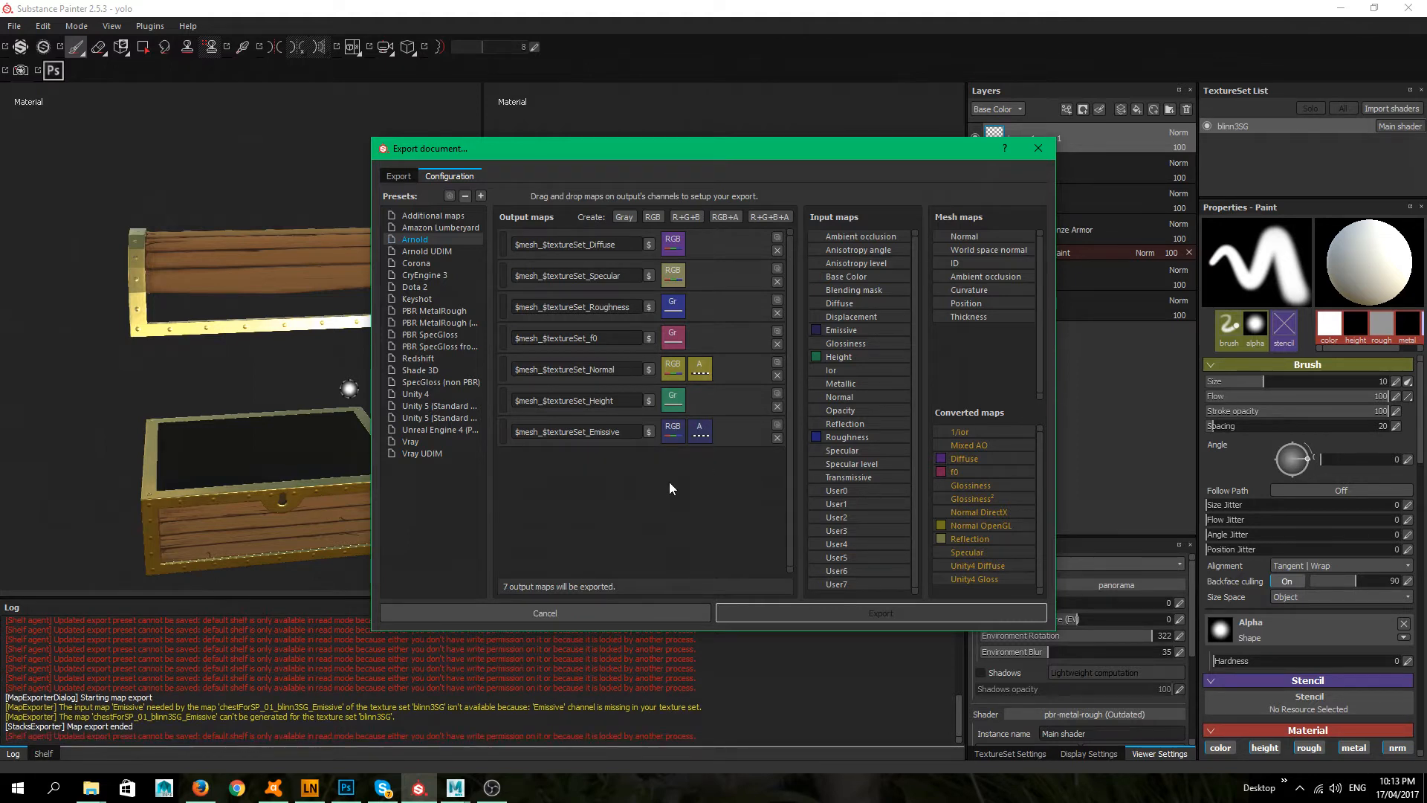
- Add an RGB output map named $mesh_$textureSet_Colour to the Arnold preset and assign it the Base Color RGB channels
{"action": "left_click", "coordinate": [653, 217]}
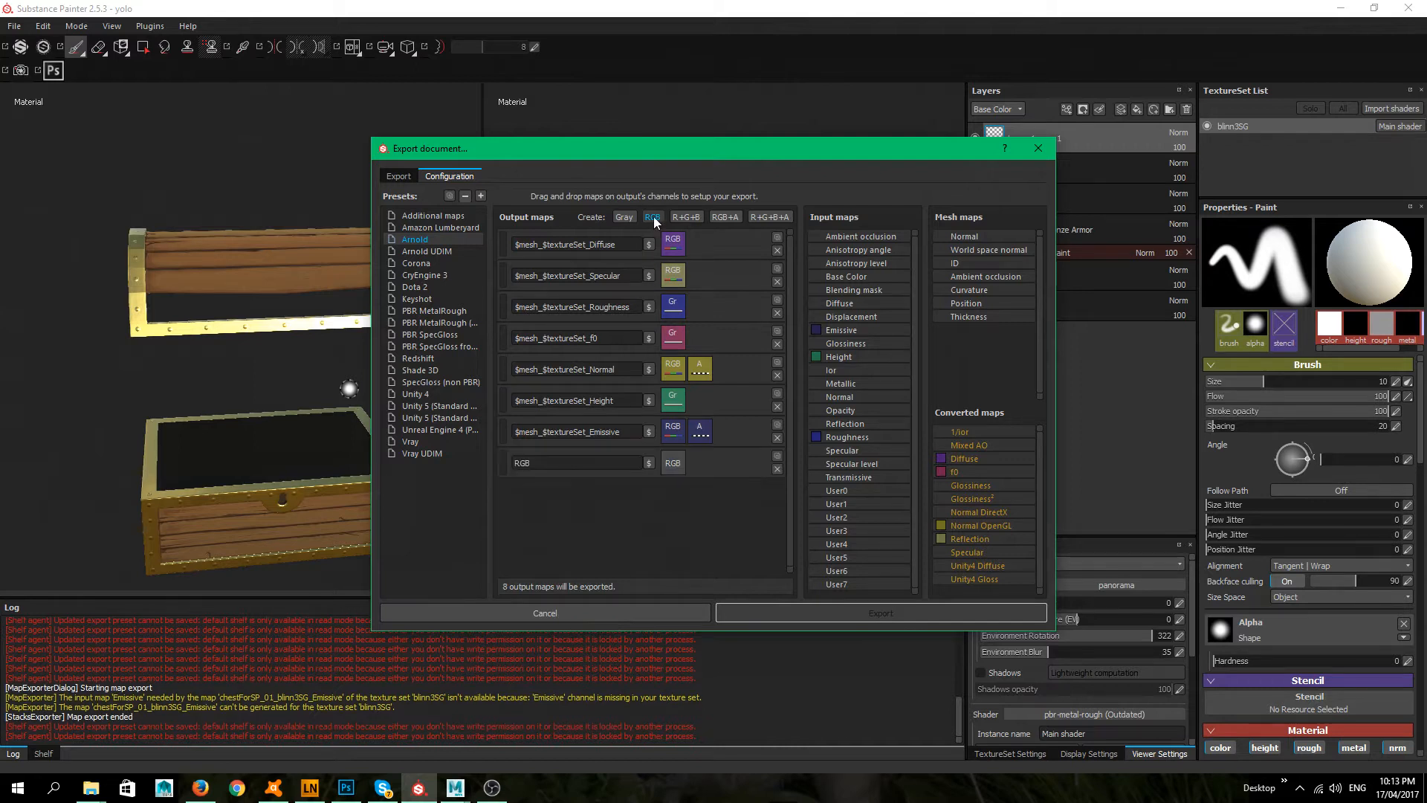
{"action": "left_click_drag", "start_coordinate": [588, 437], "coordinate": [457, 441]}
{"action": "key", "text": "ctrl+c"}
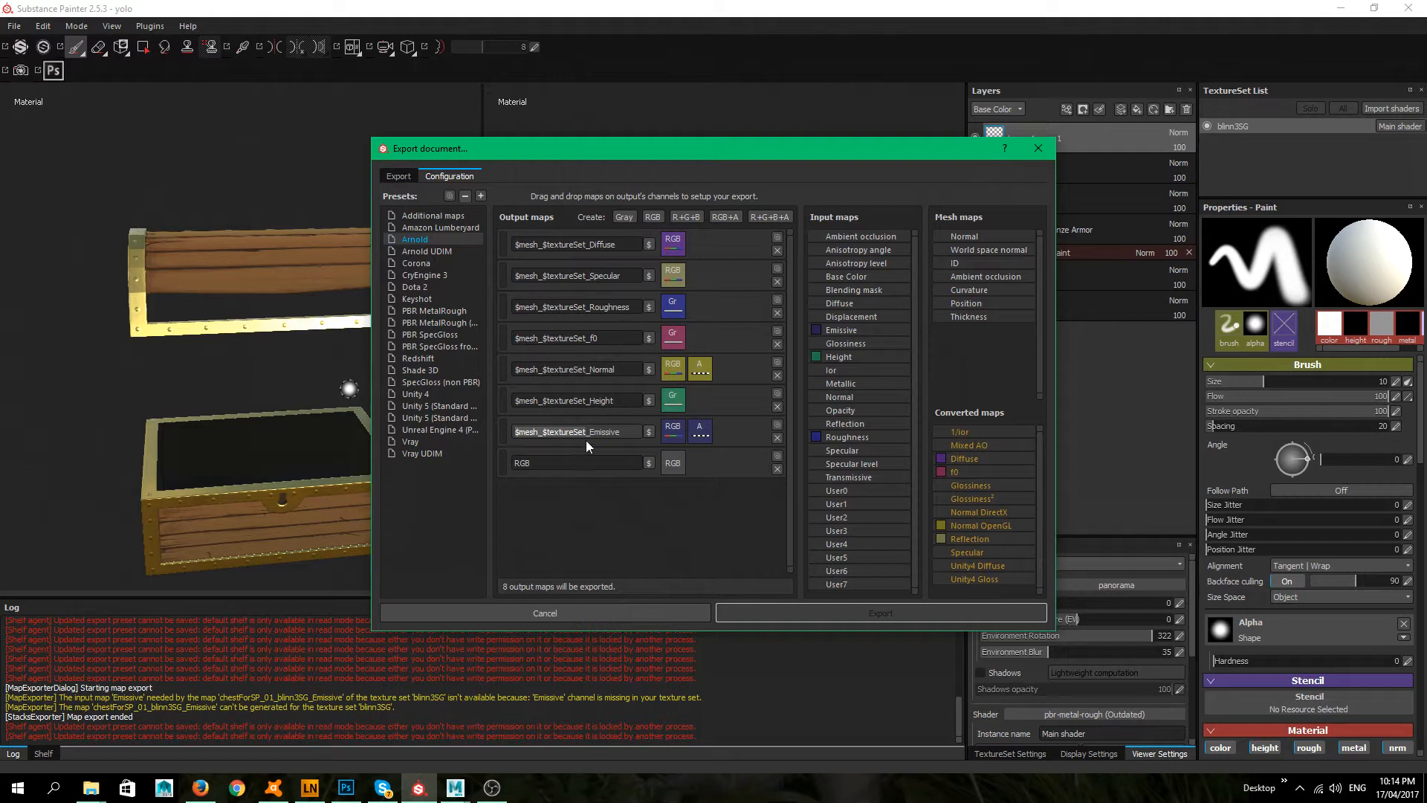
{"action": "left_click_drag", "start_coordinate": [542, 463], "coordinate": [379, 458]}
{"action": "key", "text": "ctrl+v"}
{"action": "type", "text": "_Colour"}
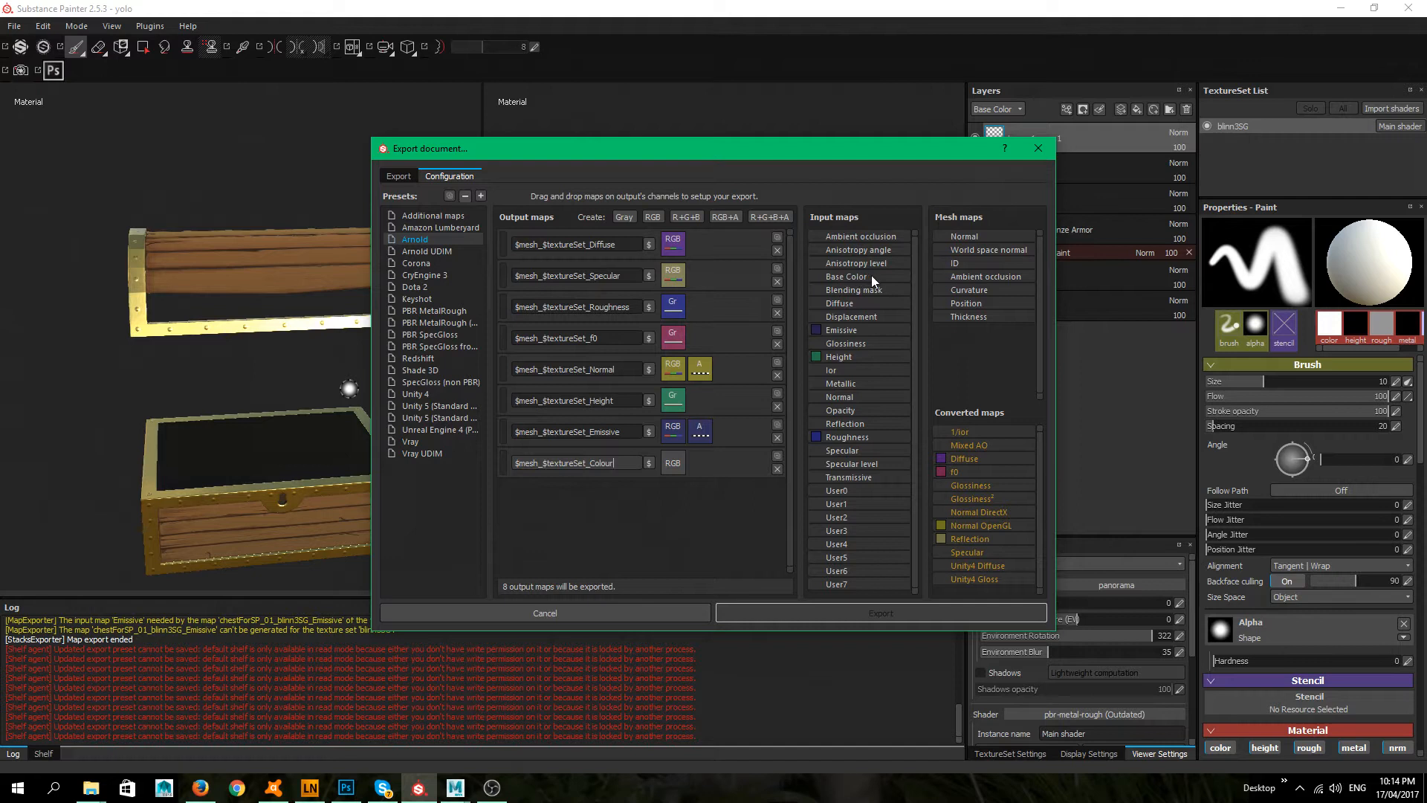
{"action": "left_click_drag", "start_coordinate": [877, 275], "coordinate": [676, 465]}
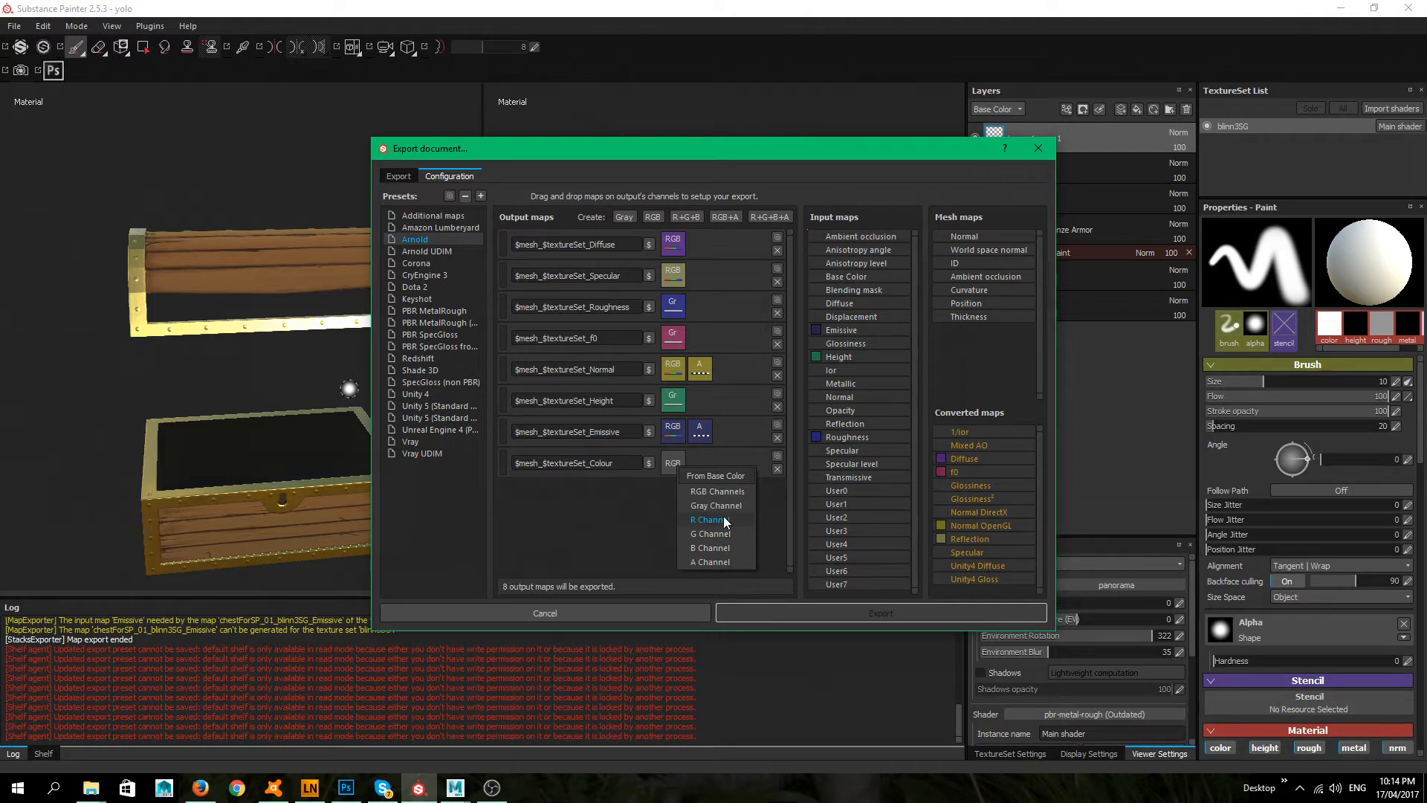
{"action": "left_click", "coordinate": [711, 492]}
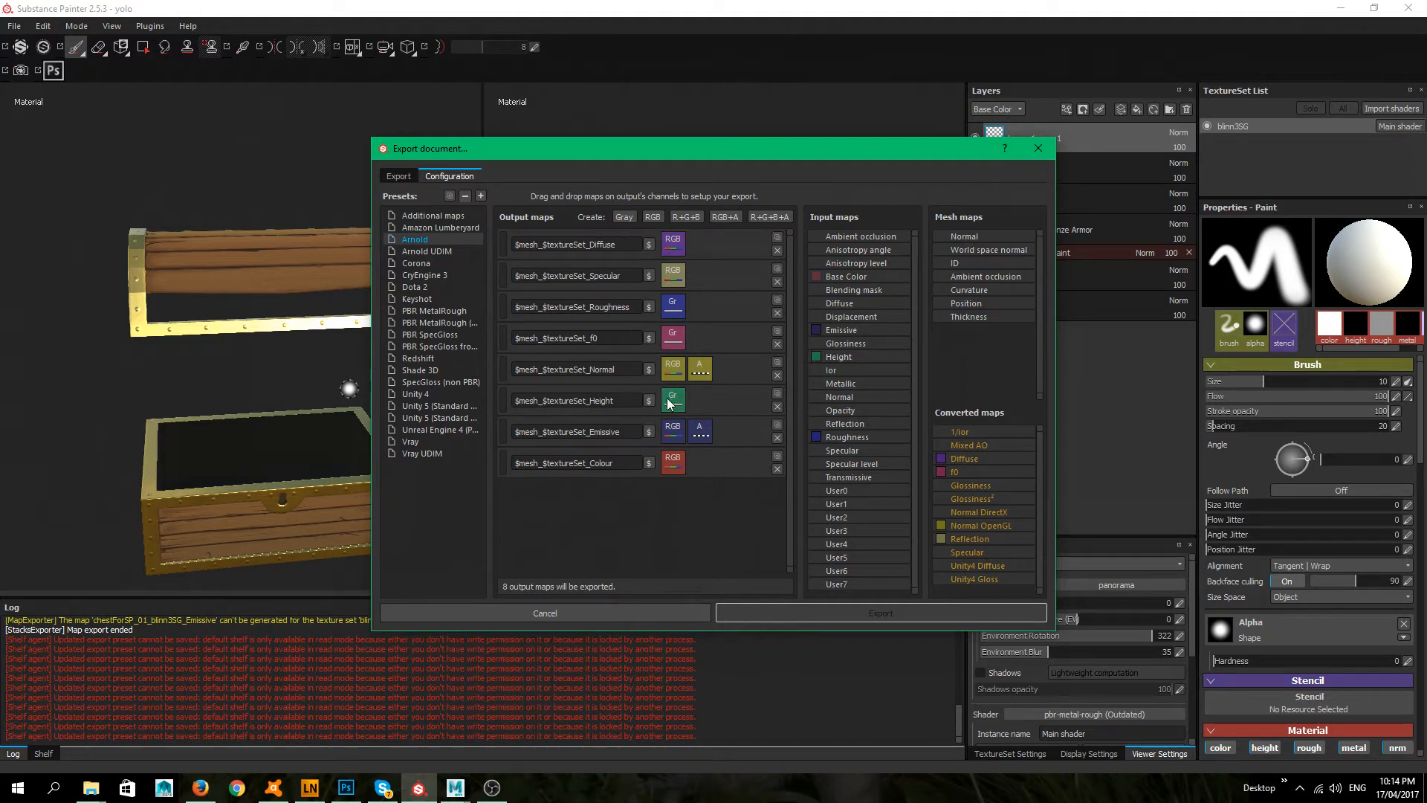
- Return to the export settings and check the destination folder and the list of maps in the blinn3SG texture set
{"action": "left_click", "coordinate": [396, 177]}
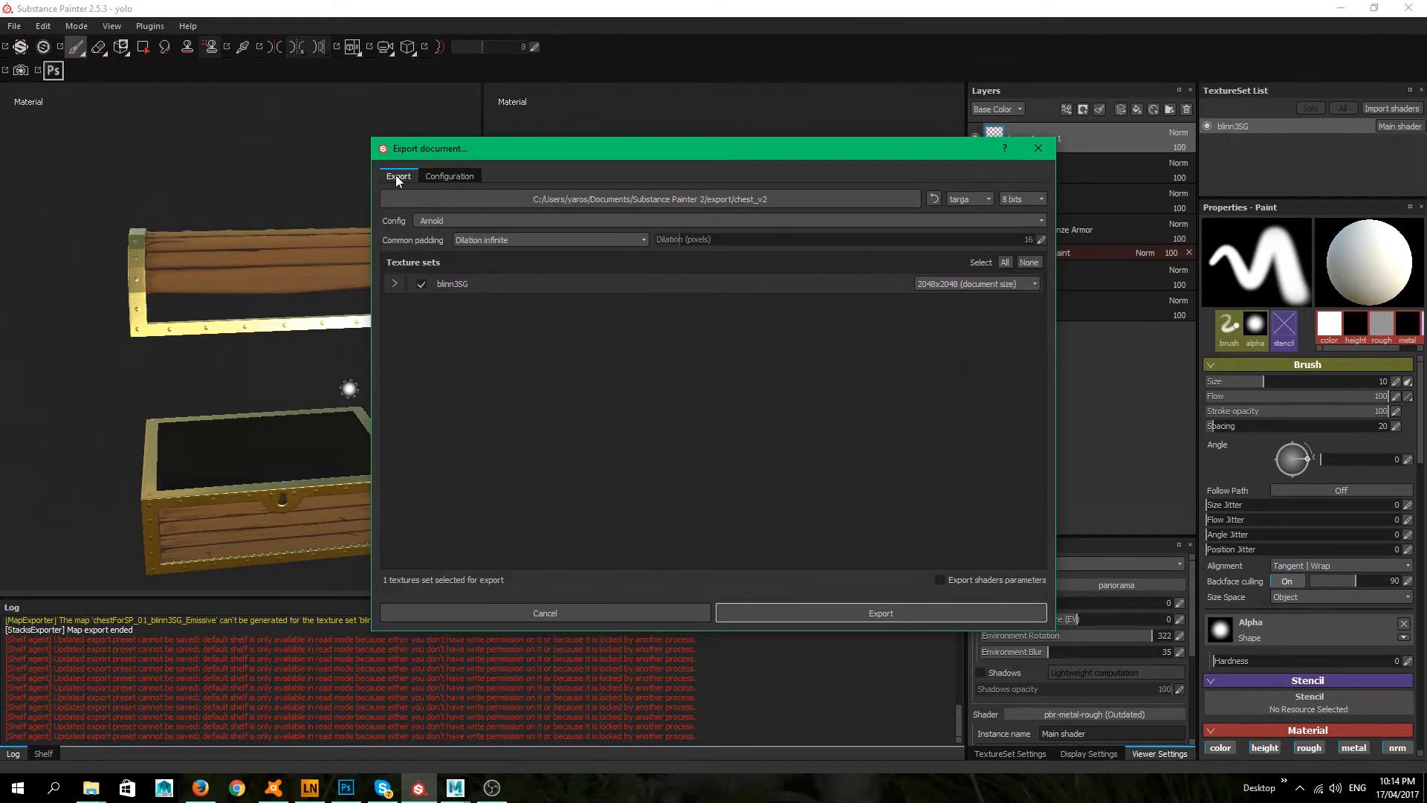
{"action": "left_click", "coordinate": [731, 198]}
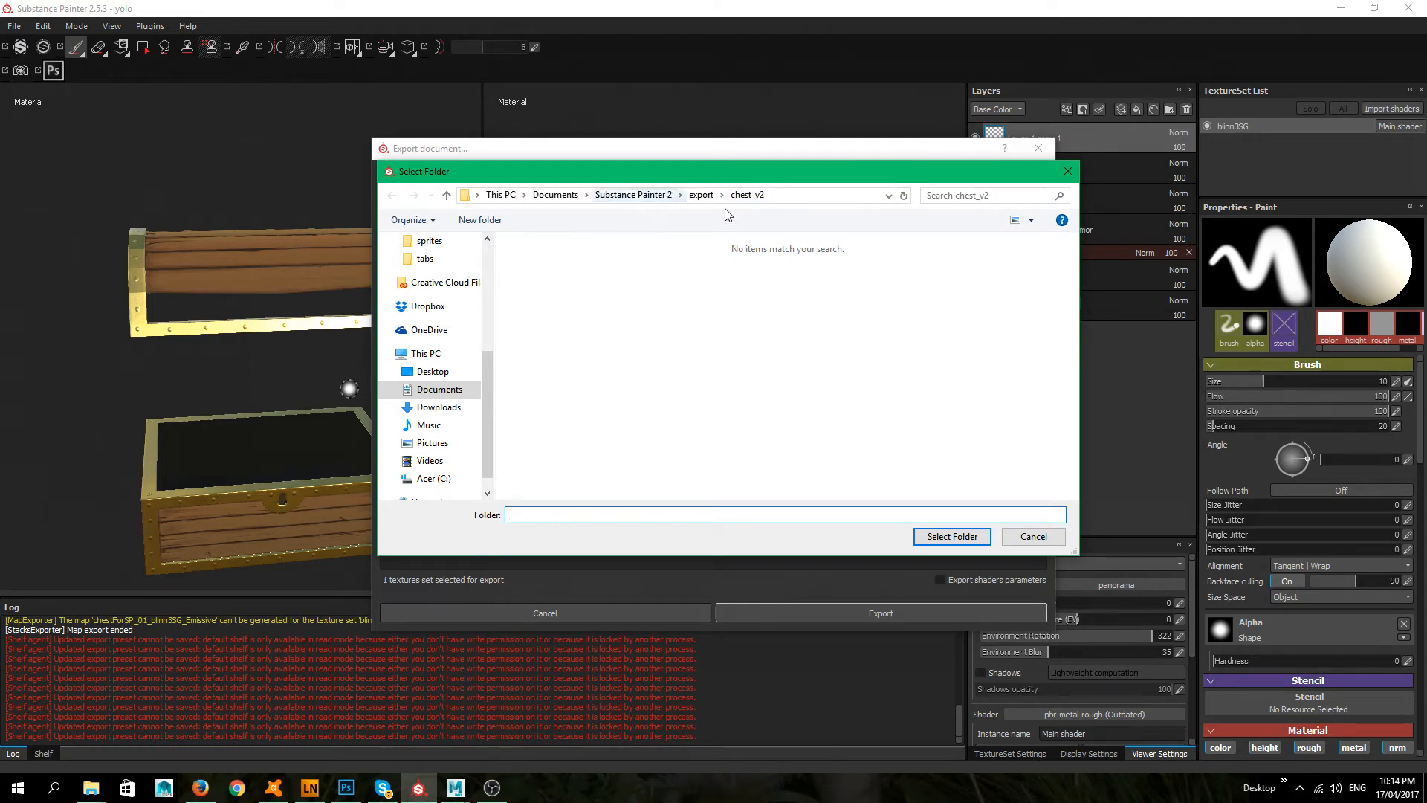
{"action": "left_click_drag", "start_coordinate": [691, 179], "coordinate": [567, 170]}
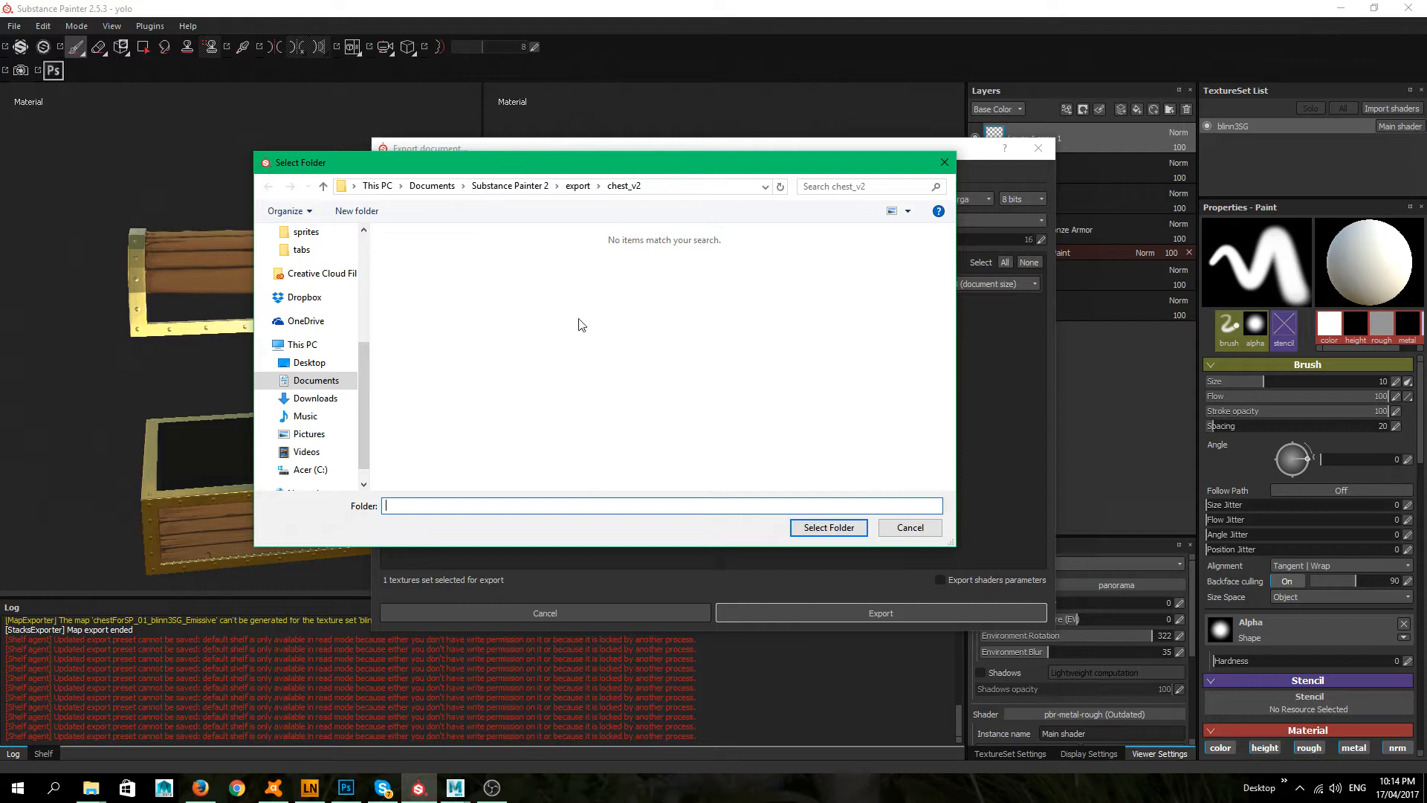
{"action": "left_click", "coordinate": [921, 527]}
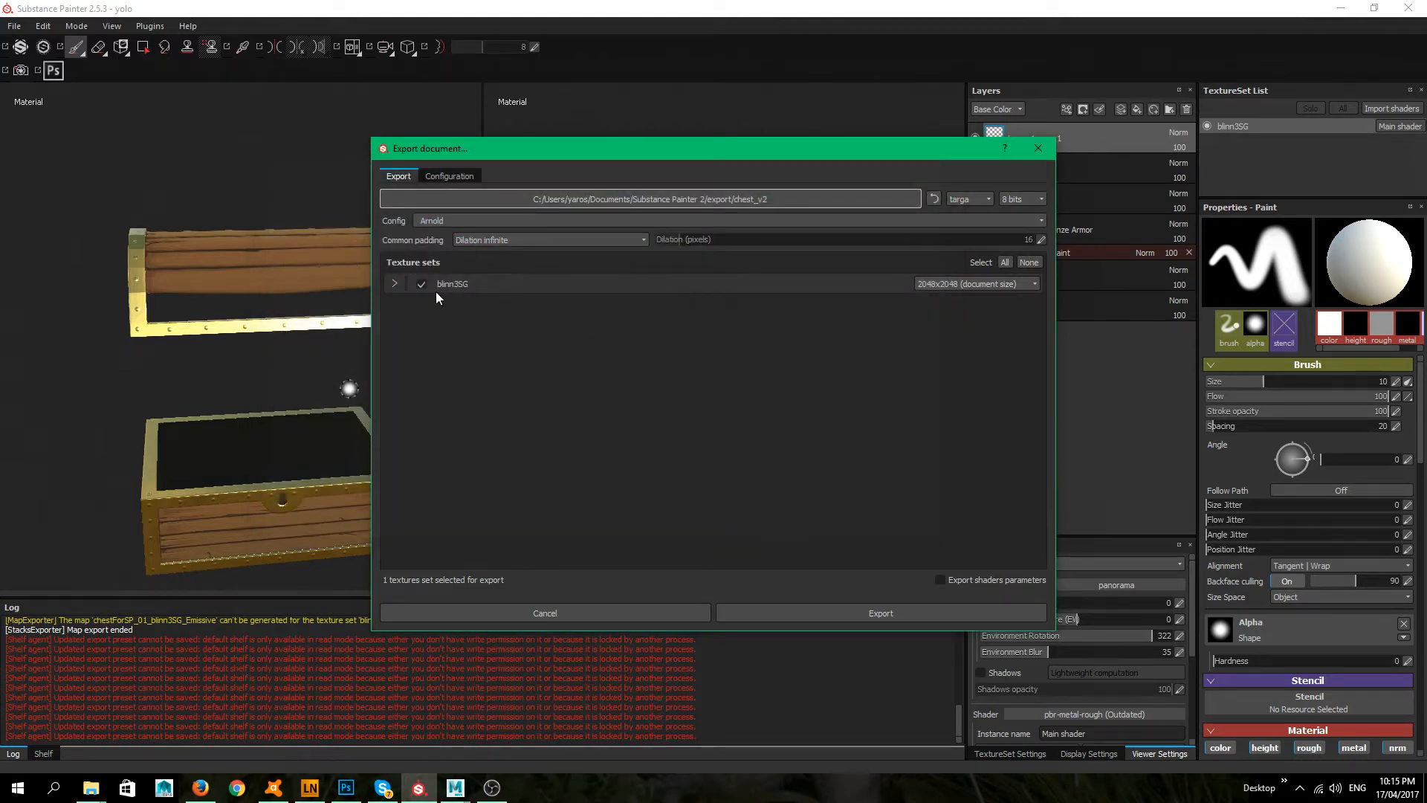
{"action": "left_click", "coordinate": [395, 284]}
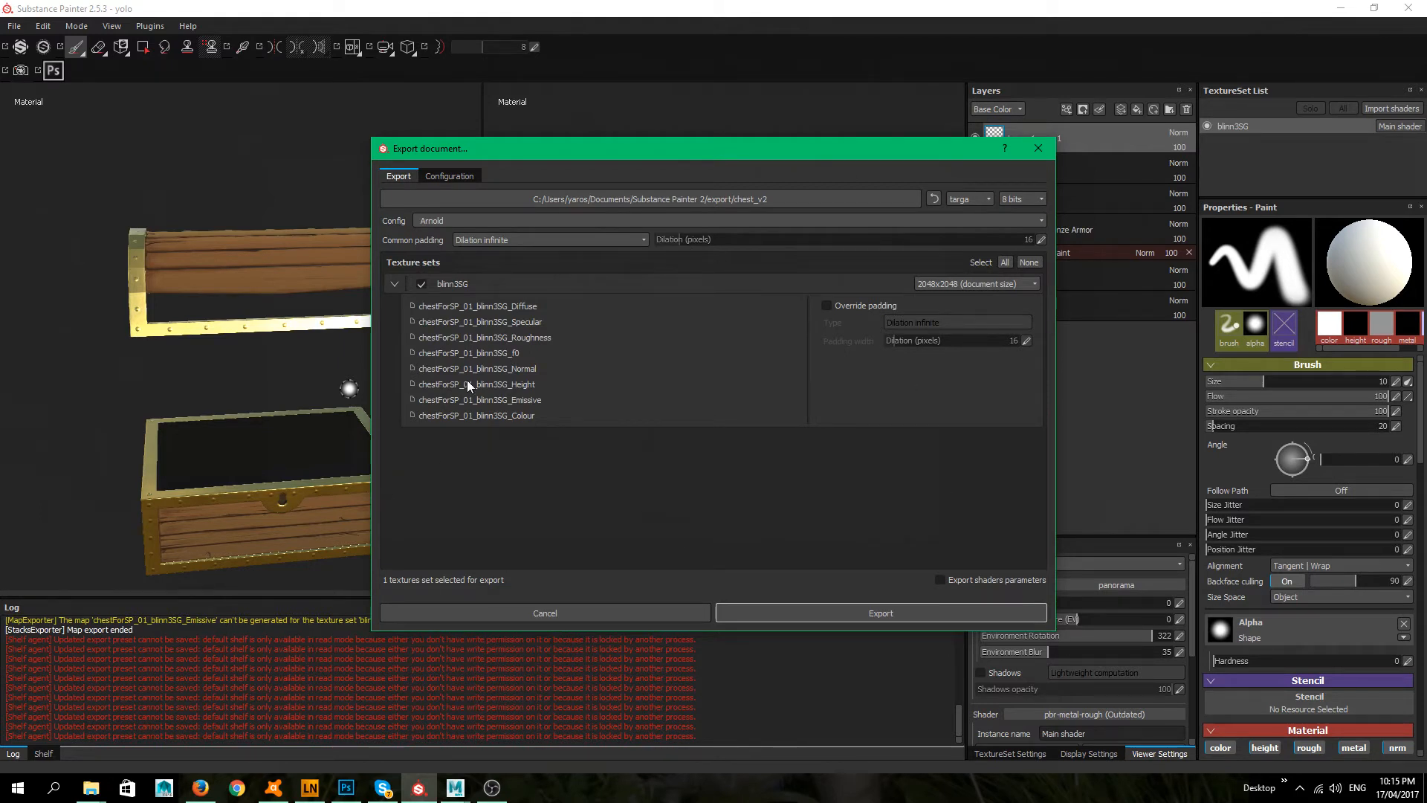
{"action": "left_click", "coordinate": [393, 284]}
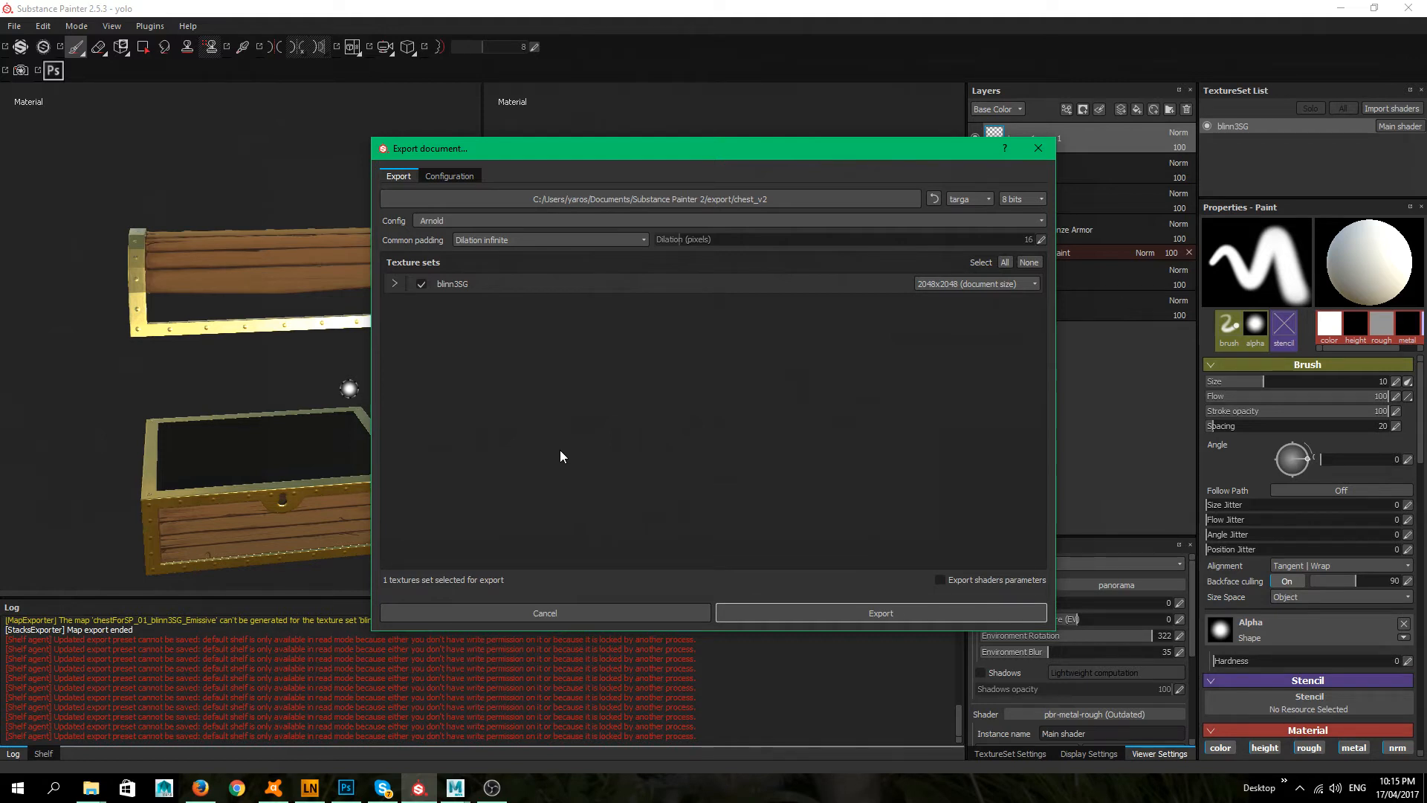
- Switch to Maya and examine the untextured treasure chest model from several angles
{"action": "mouse_move", "coordinate": [455, 787]}
{"action": "left_click", "coordinate": [538, 702]}
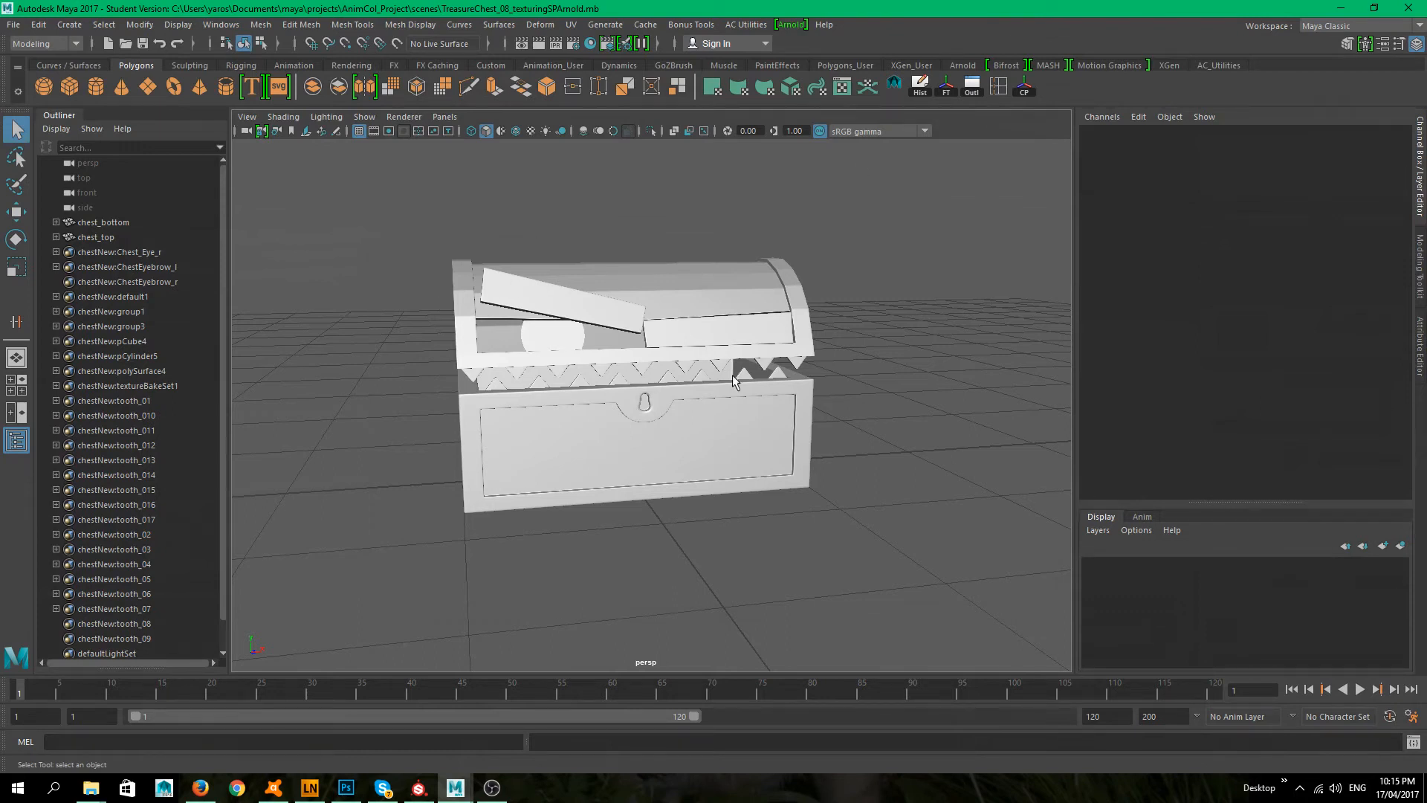
{"action": "mouse_move", "coordinate": [732, 381]}
{"action": "left_mouse_down", "text": "alt"}
{"action": "mouse_move", "coordinate": [654, 386]}
{"action": "mouse_move", "coordinate": [743, 409]}
{"action": "mouse_move", "coordinate": [717, 399]}
{"action": "left_mouse_up", "text": "alt"}
{"action": "middle_click_drag", "start_coordinate": [689, 394], "coordinate": [749, 461], "text": "alt"}
{"action": "right_click_drag", "start_coordinate": [749, 461], "coordinate": [780, 502], "text": "alt"}
{"action": "left_click_drag", "start_coordinate": [780, 501], "coordinate": [841, 421], "text": "alt"}
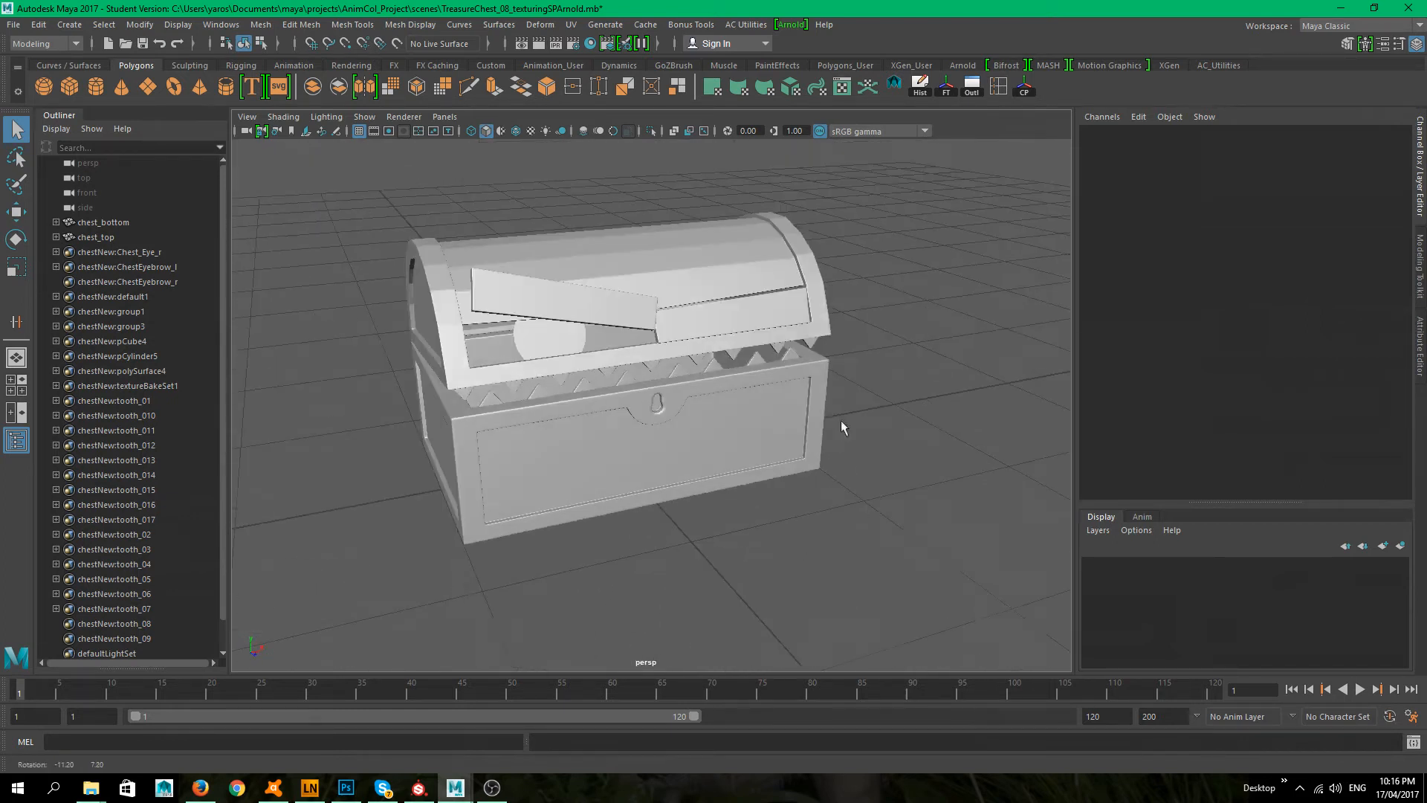
{"action": "middle_click_drag", "start_coordinate": [841, 420], "coordinate": [725, 457], "text": "alt"}
{"action": "left_click_drag", "start_coordinate": [725, 457], "coordinate": [614, 439], "text": "alt"}
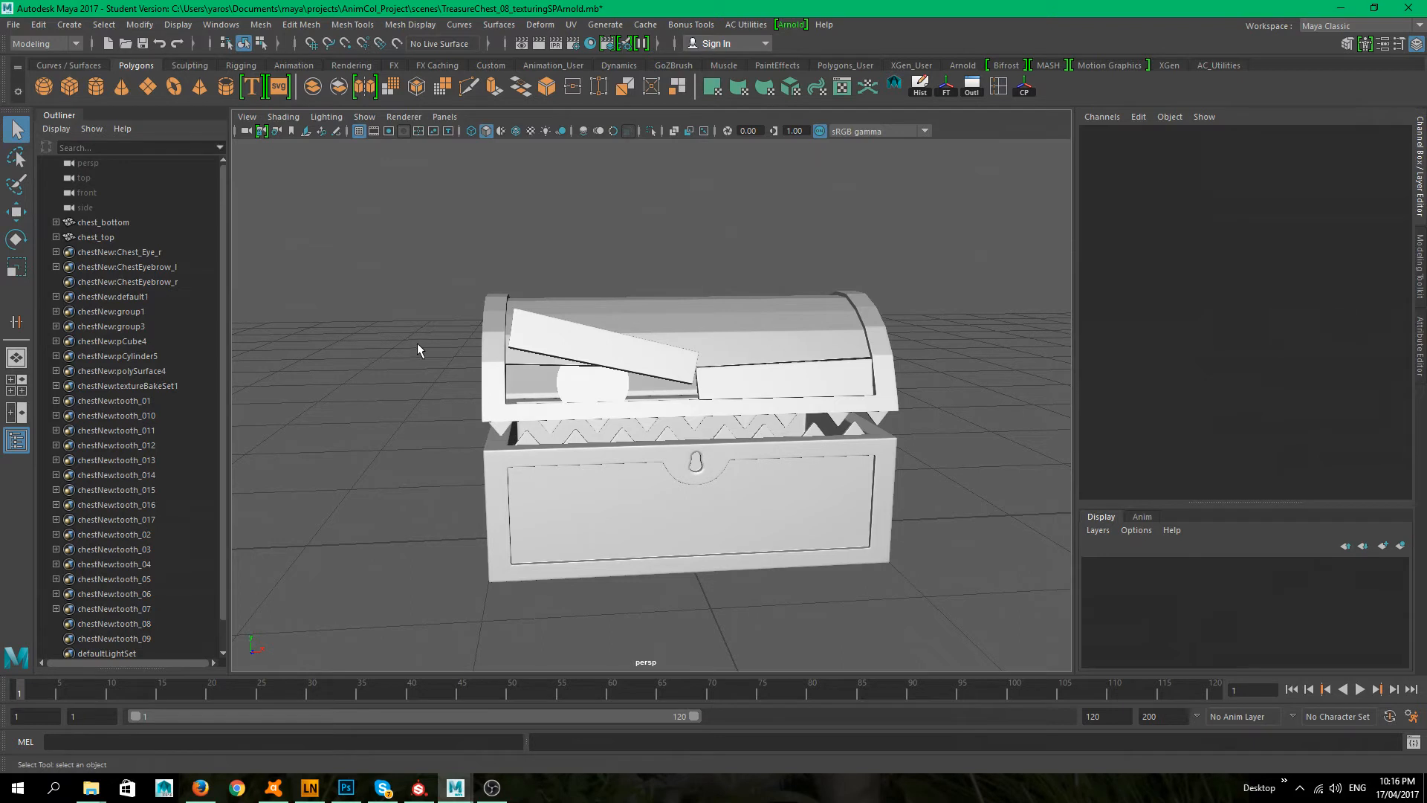
- Open the render settings and set the image size preset to HD_720
{"action": "left_click", "coordinate": [578, 47]}
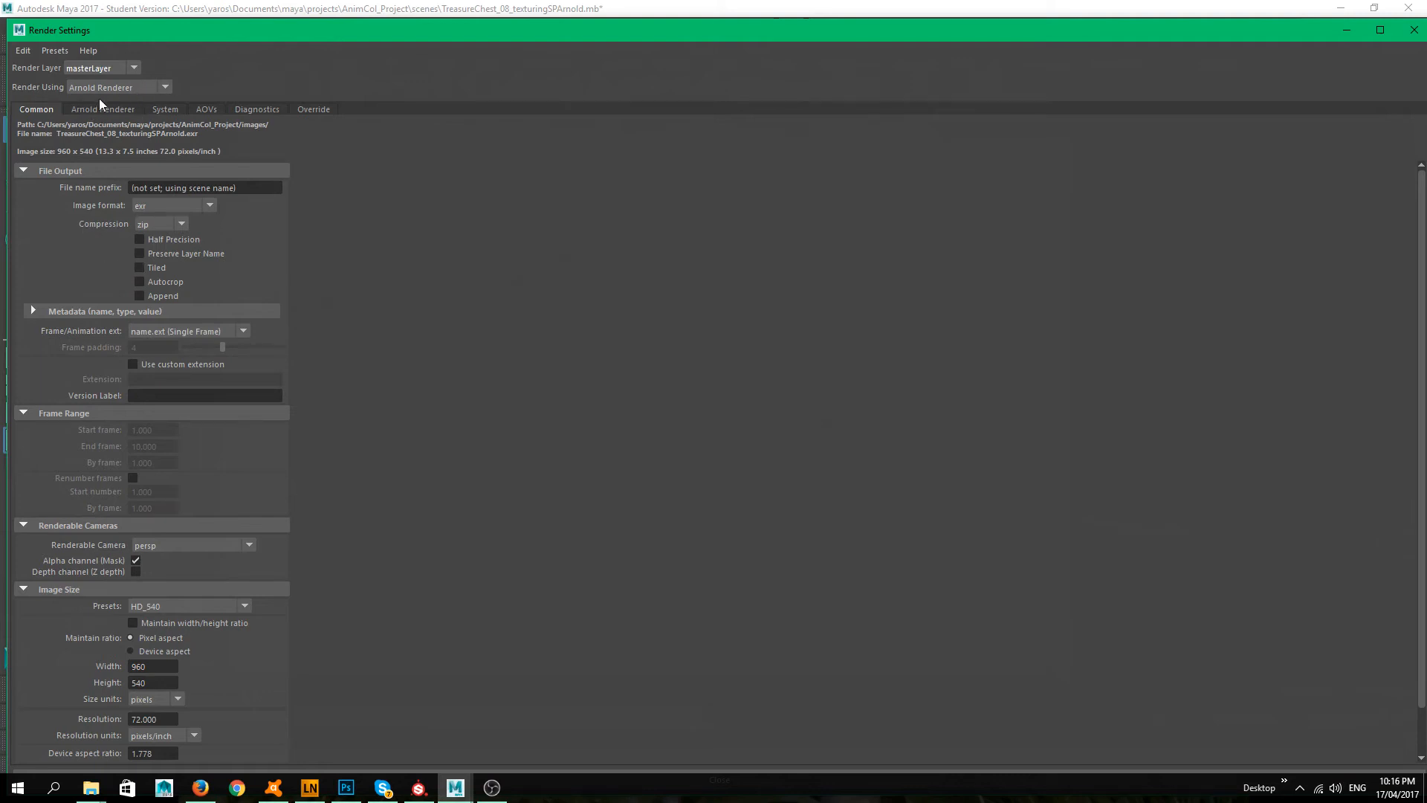
{"action": "scroll", "coordinate": [218, 564], "scroll_direction": "down", "scroll_amount": 1}
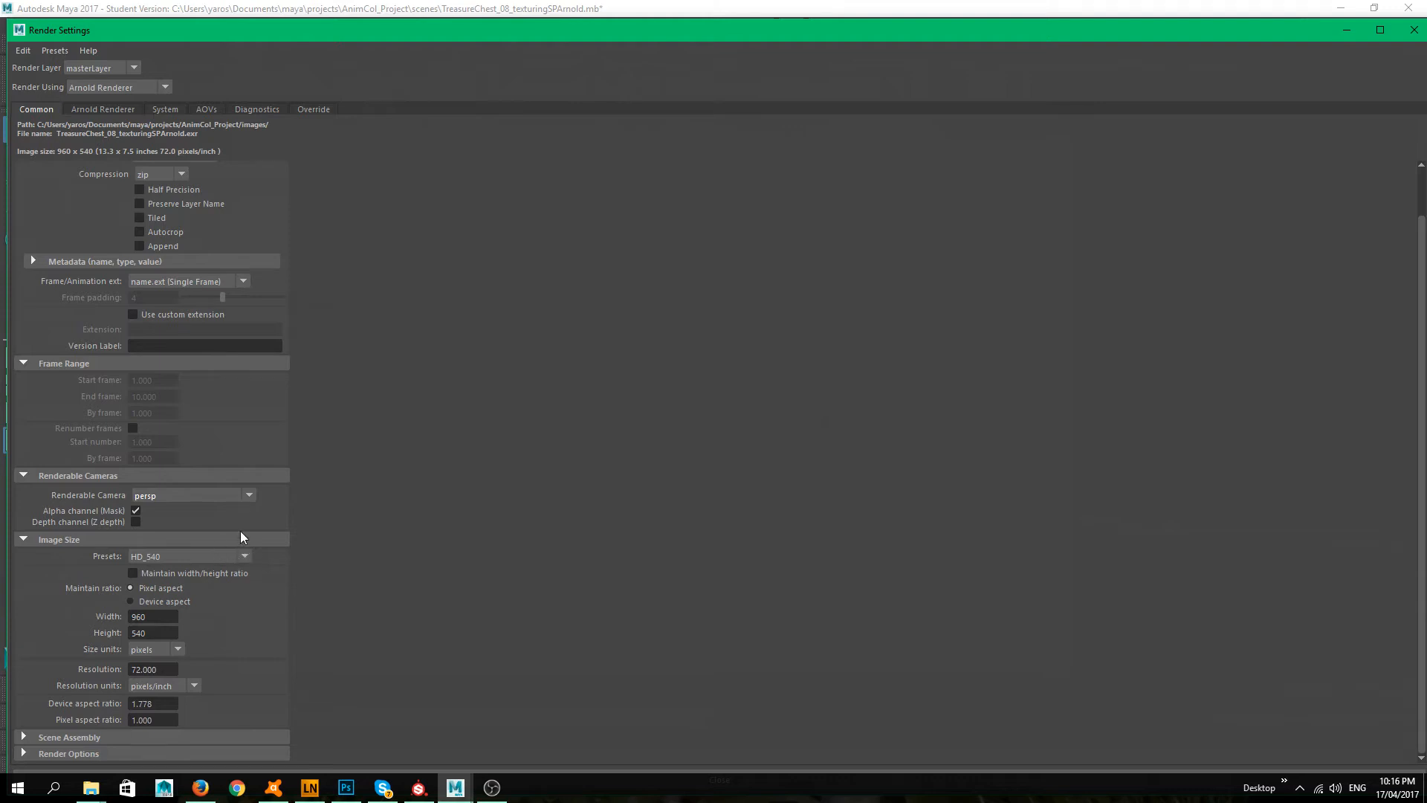
{"action": "left_click", "coordinate": [245, 556]}
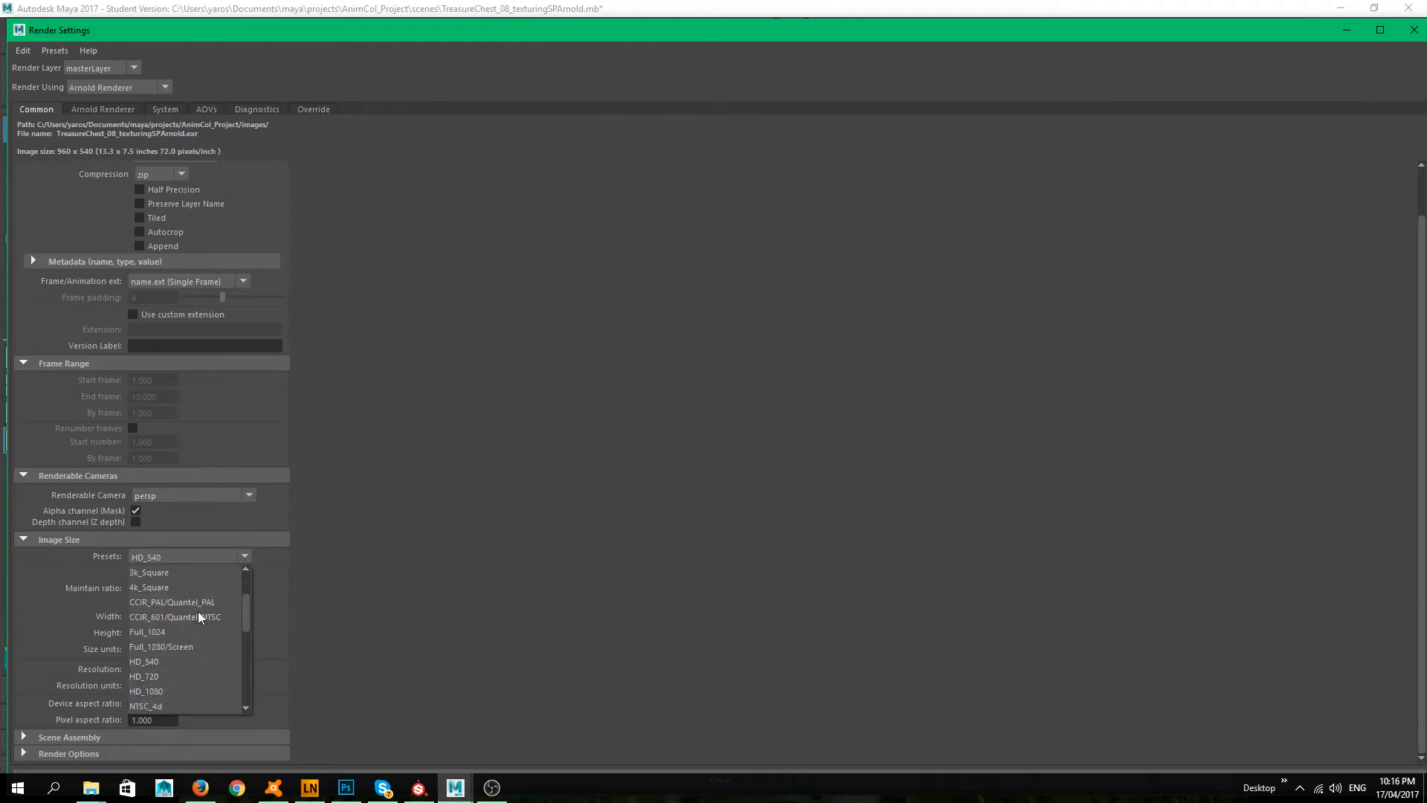
{"action": "left_click", "coordinate": [165, 676]}
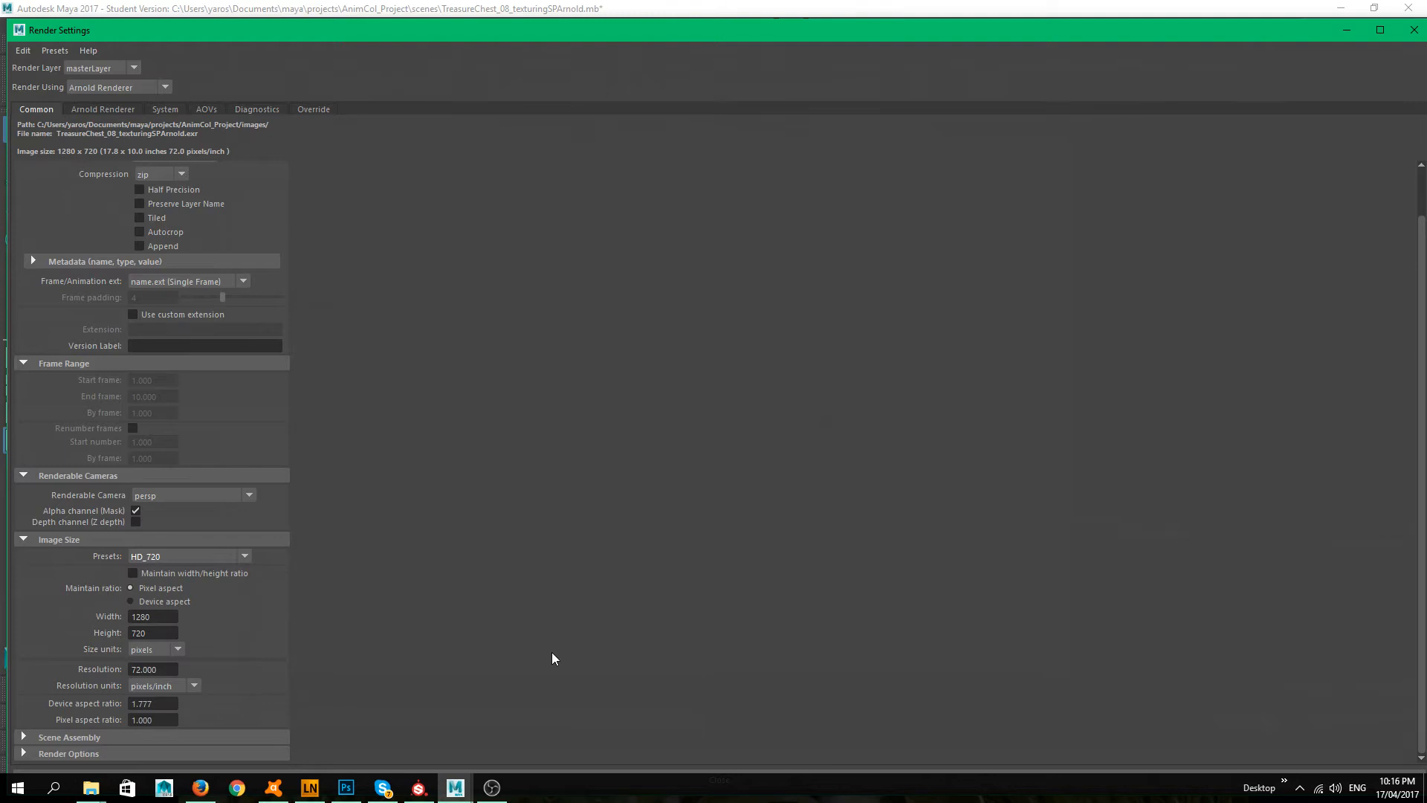
- Look over the Arnold renderer's sampling settings and read Arnoldpedia's Removing Noise page in Firefox down to the AOVs section
{"action": "scroll", "coordinate": [123, 332], "scroll_direction": "up", "scroll_amount": 1}
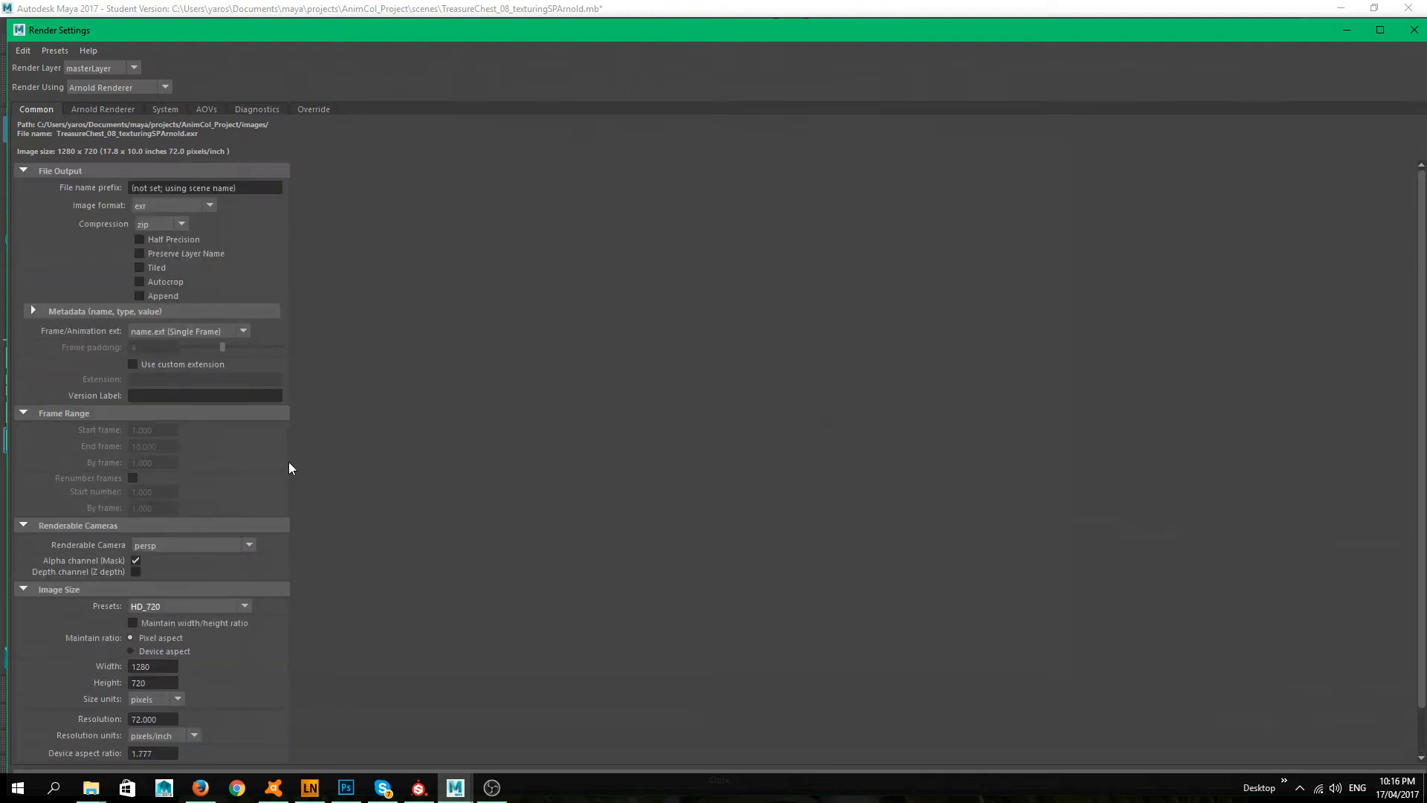
{"action": "left_click", "coordinate": [118, 110]}
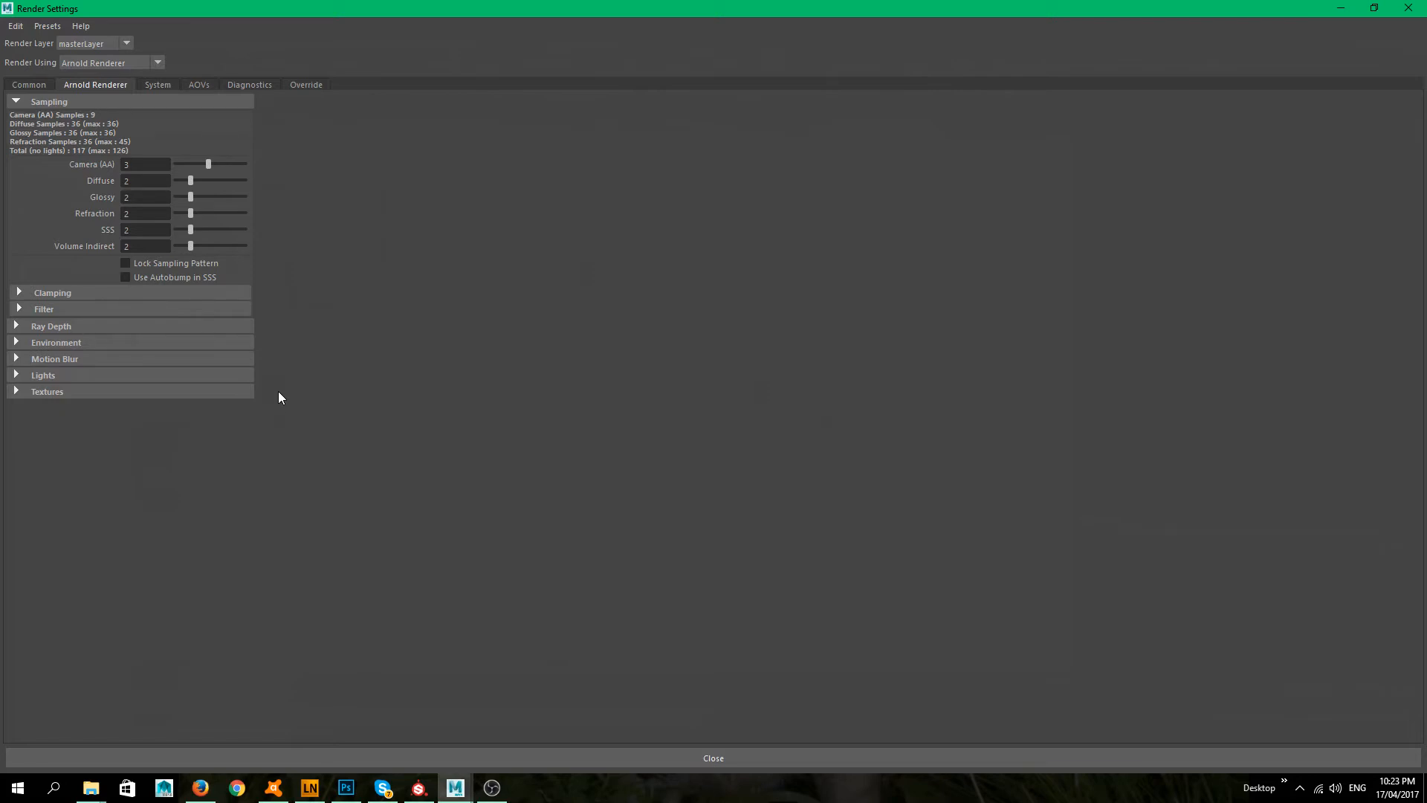
{"action": "left_click", "coordinate": [201, 787]}
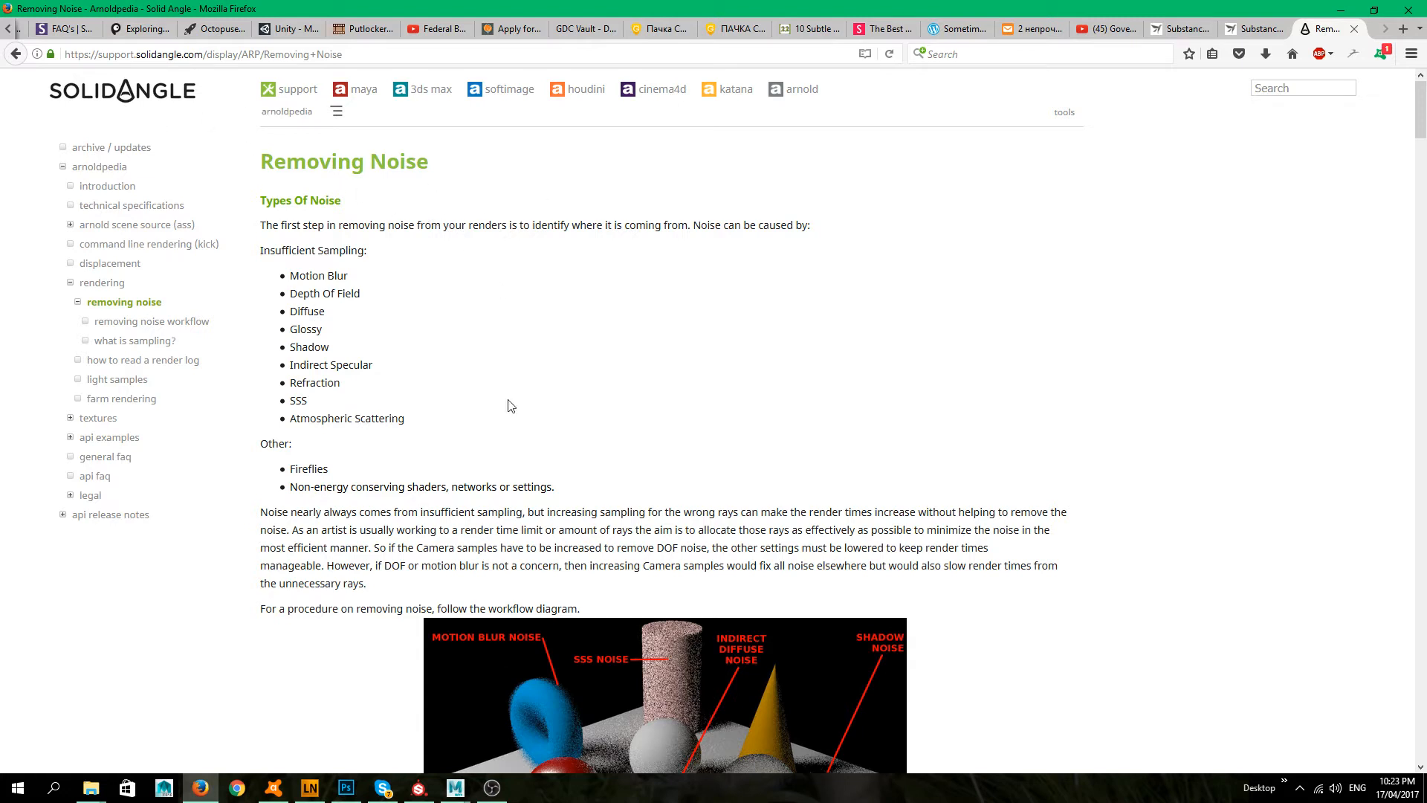
{"action": "scroll", "coordinate": [506, 404], "scroll_direction": "down", "scroll_amount": 5}
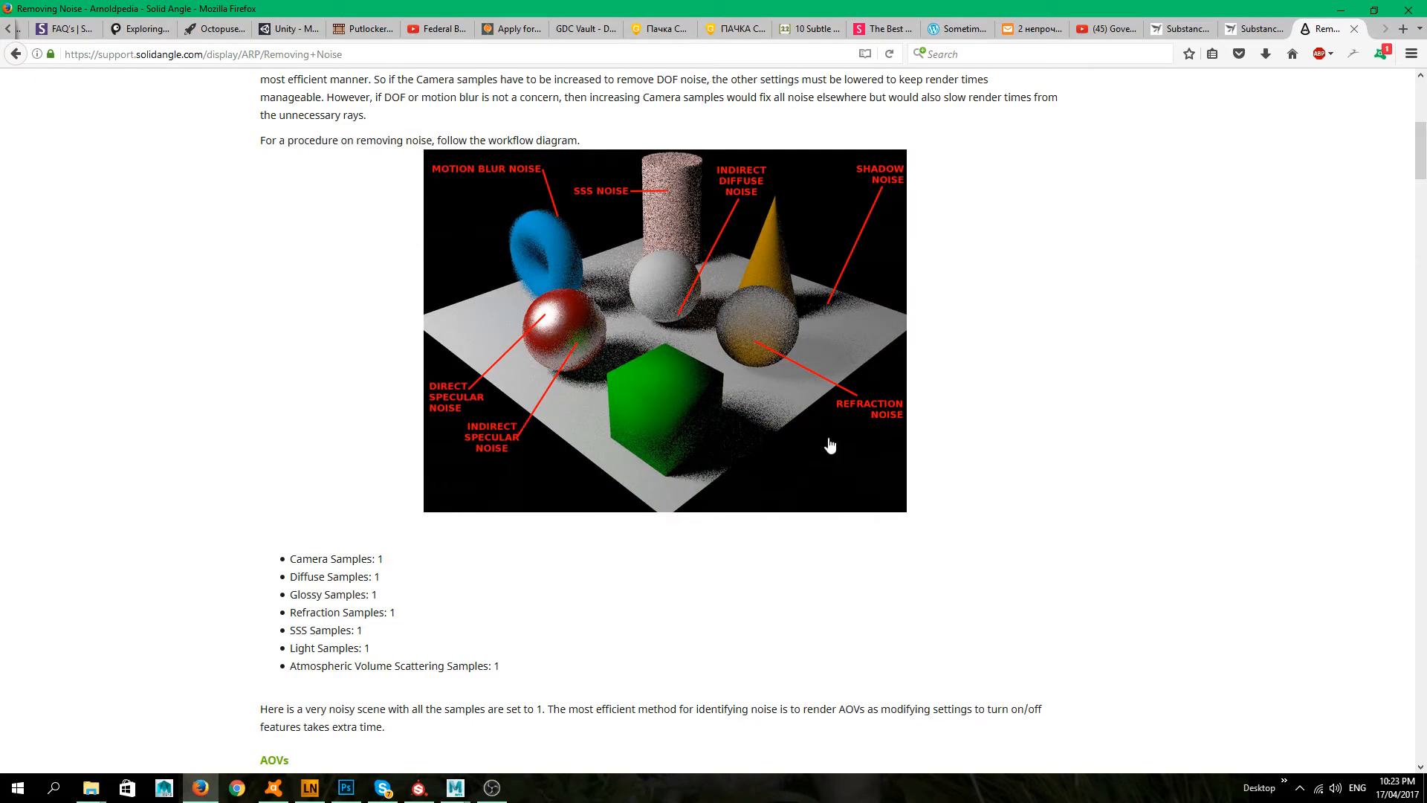
{"action": "scroll", "coordinate": [827, 446], "scroll_direction": "down", "scroll_amount": 4}
- Return to Maya, close the render settings and open the Hypershade in a maximized window
{"action": "mouse_move", "coordinate": [455, 787]}
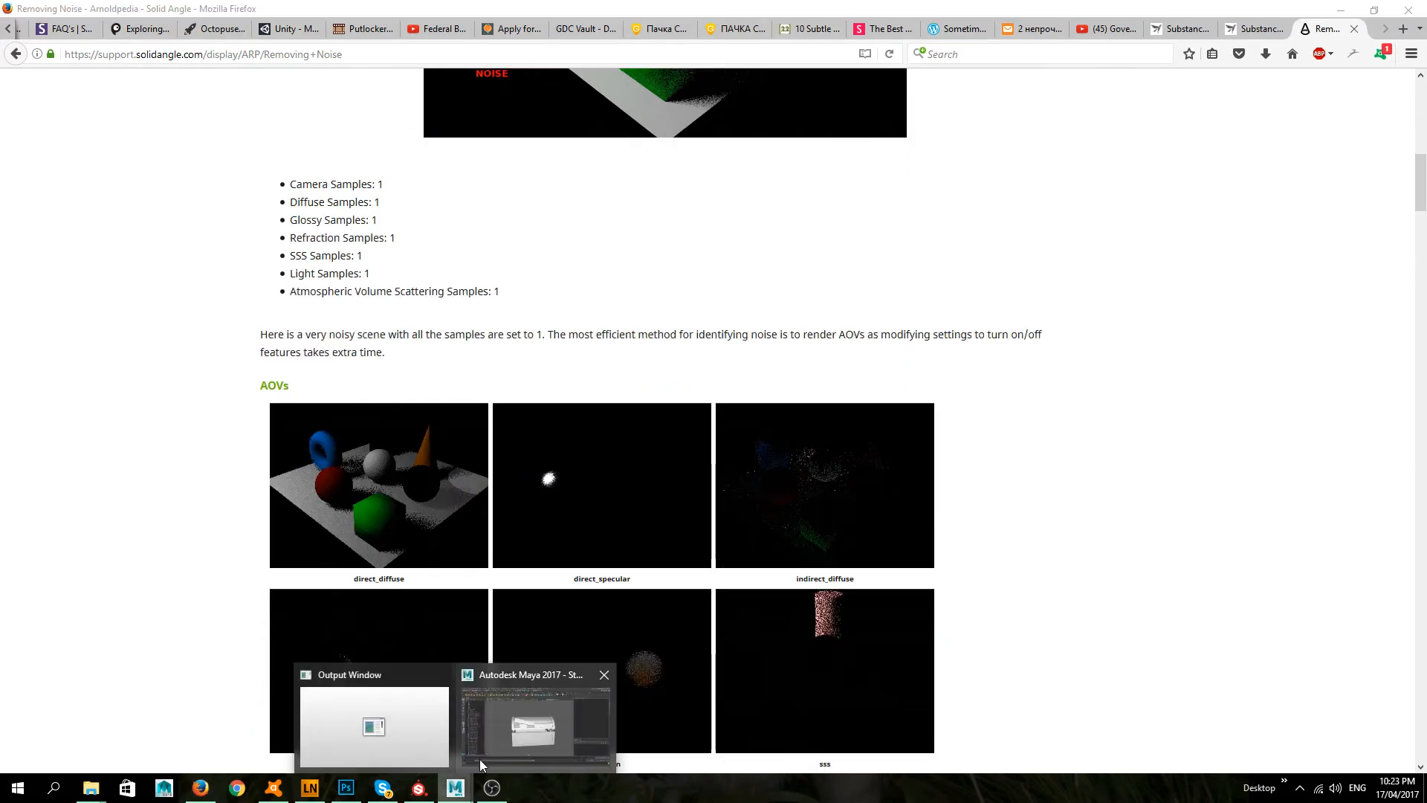
{"action": "left_click", "coordinate": [479, 760]}
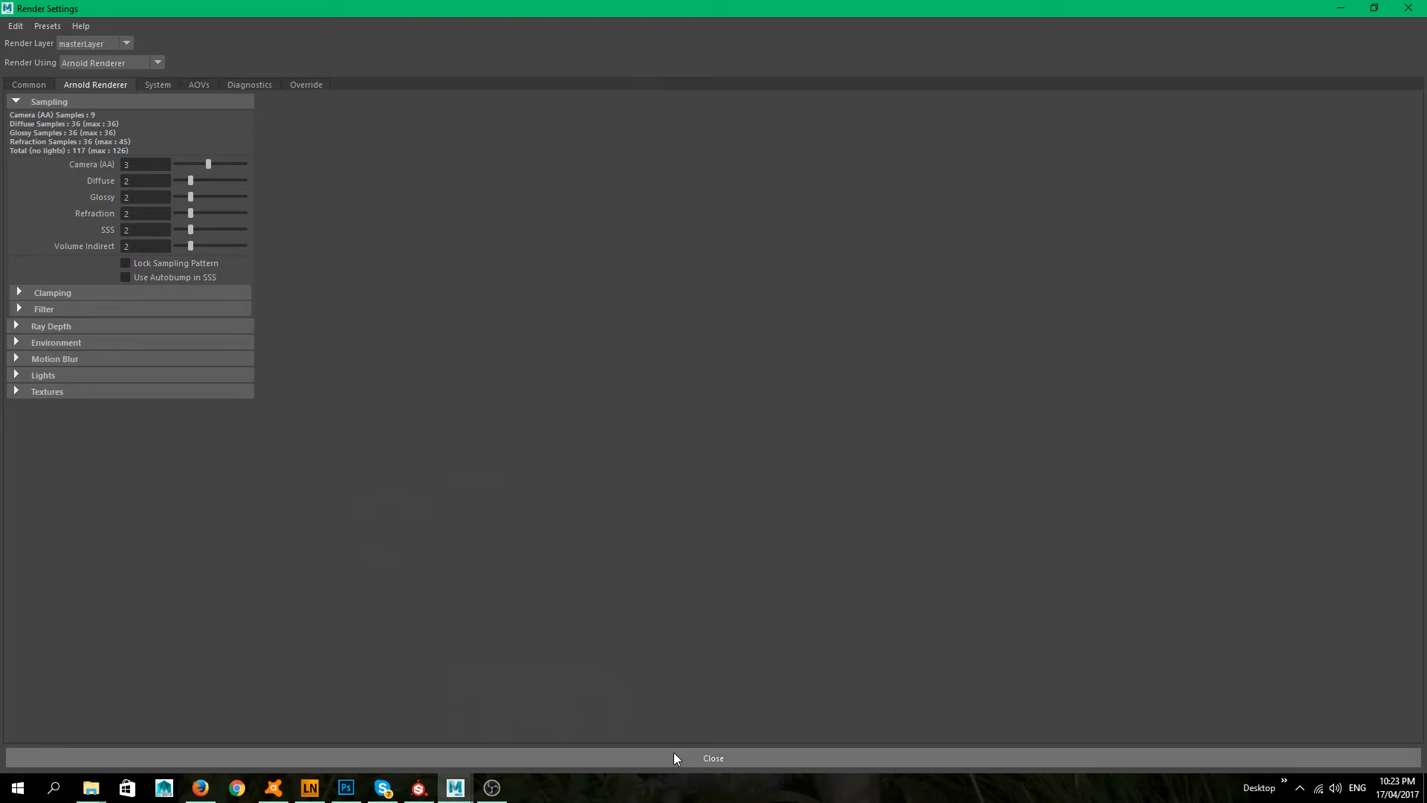
{"action": "left_click", "coordinate": [622, 757]}
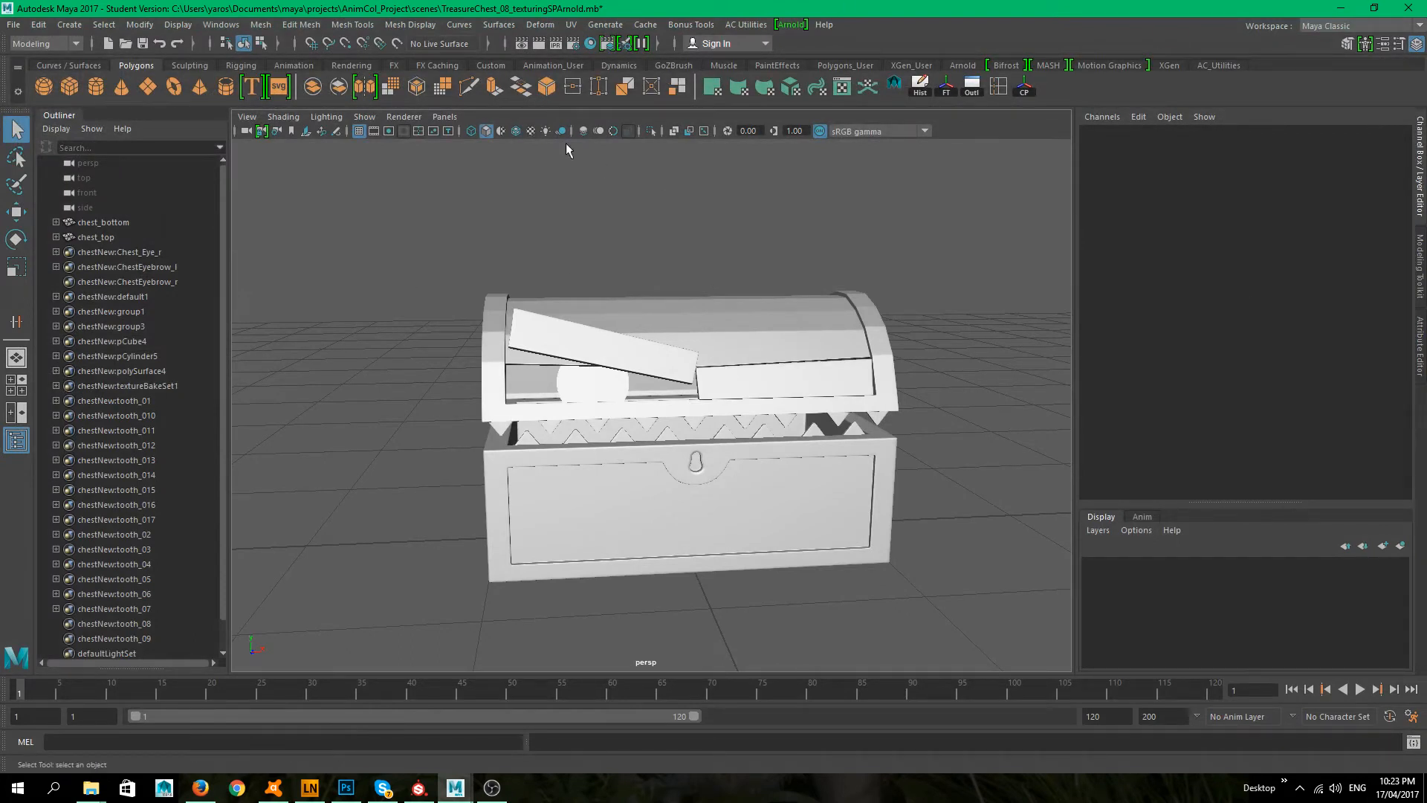
{"action": "left_click", "coordinate": [589, 43]}
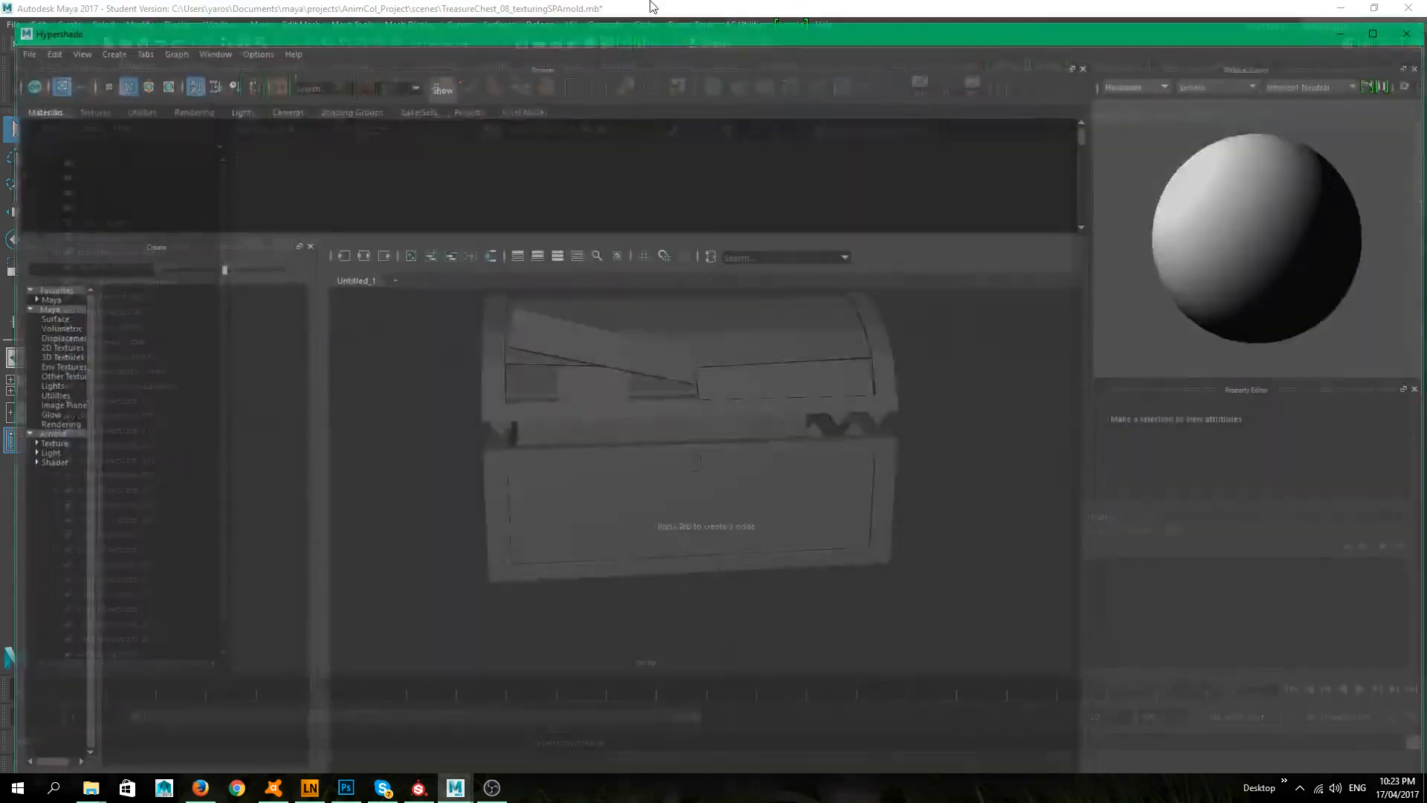
{"action": "double_click", "coordinate": [228, 32]}
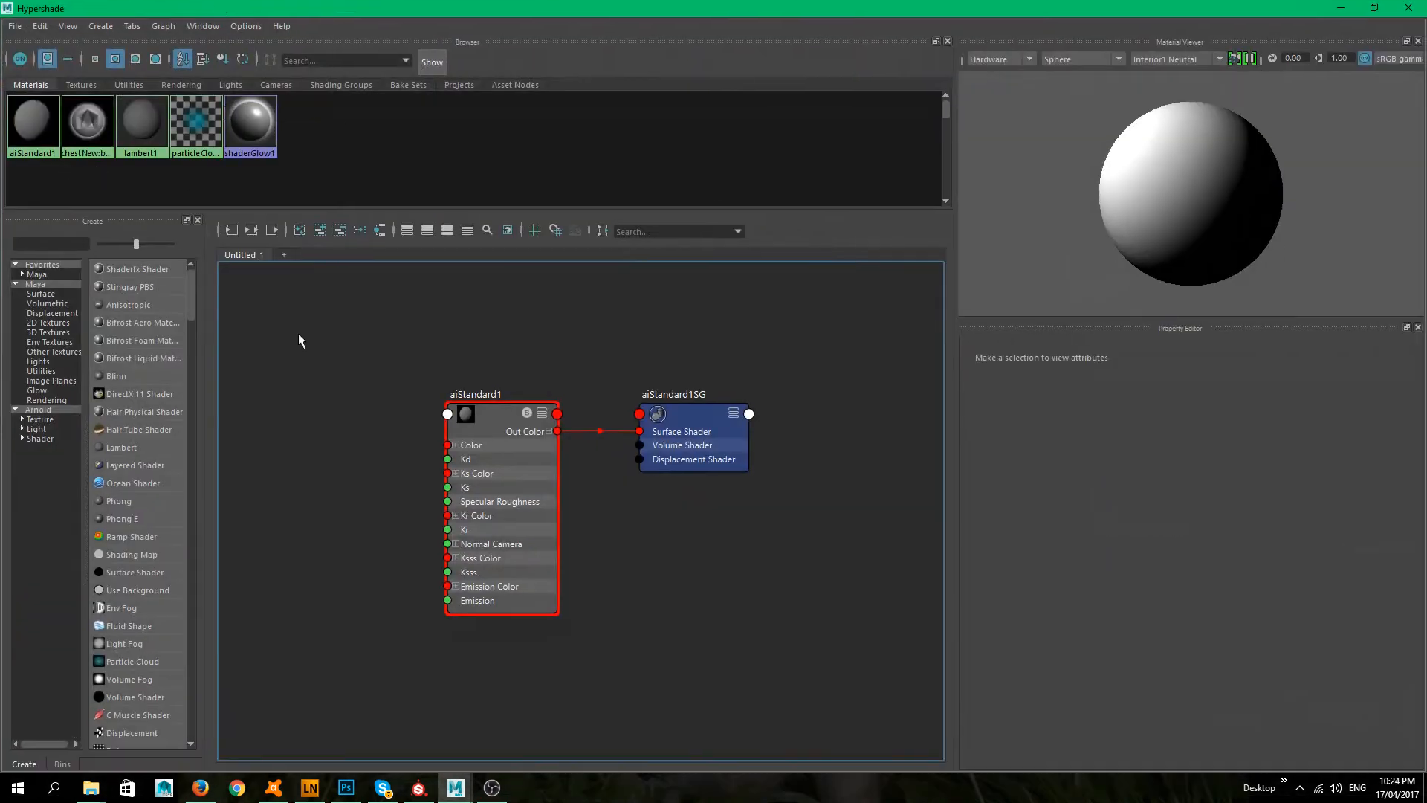
- Delete the existing aiStandard1 material with its shading group and create a new Arnold aiStandard material
{"action": "left_click", "coordinate": [25, 126]}
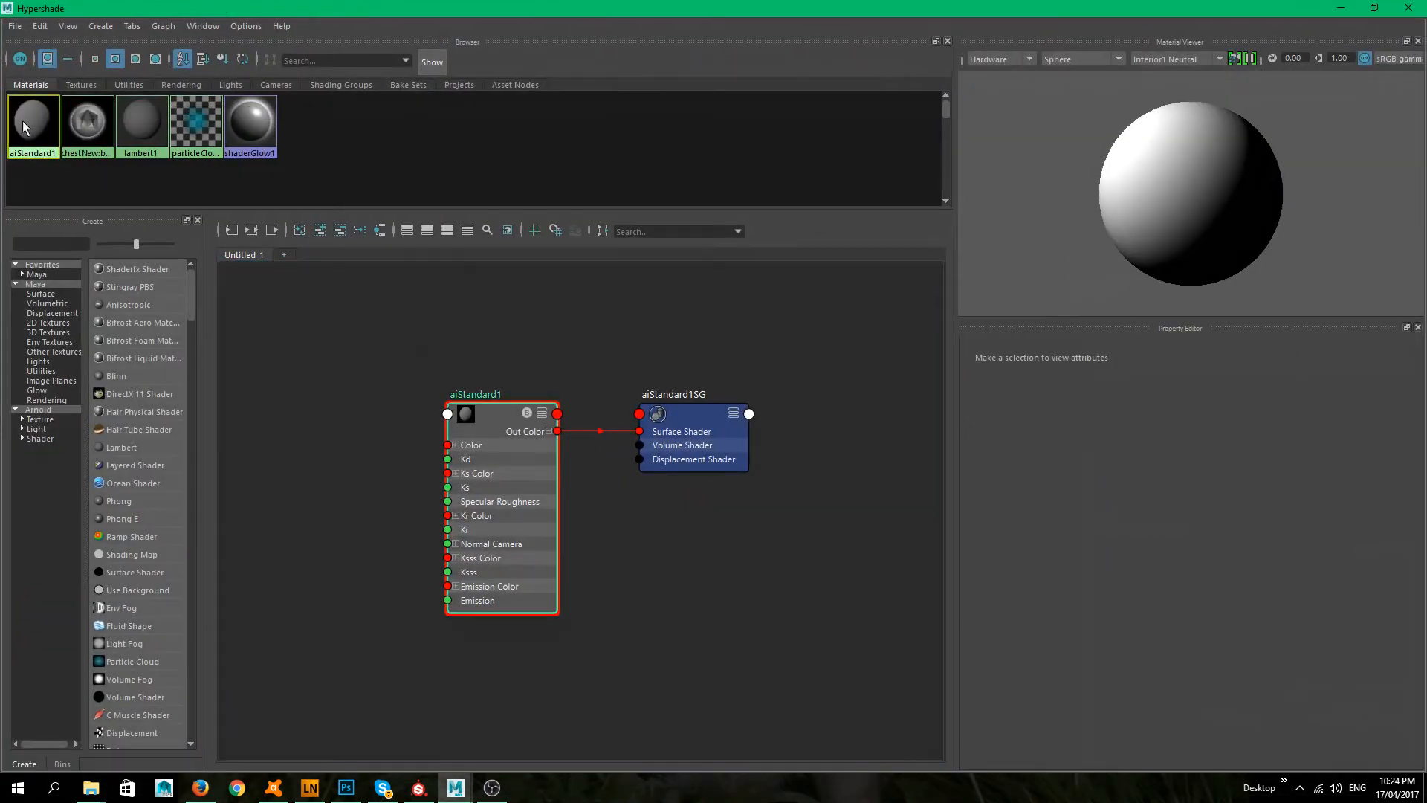
{"action": "left_click_drag", "start_coordinate": [810, 569], "coordinate": [500, 315]}
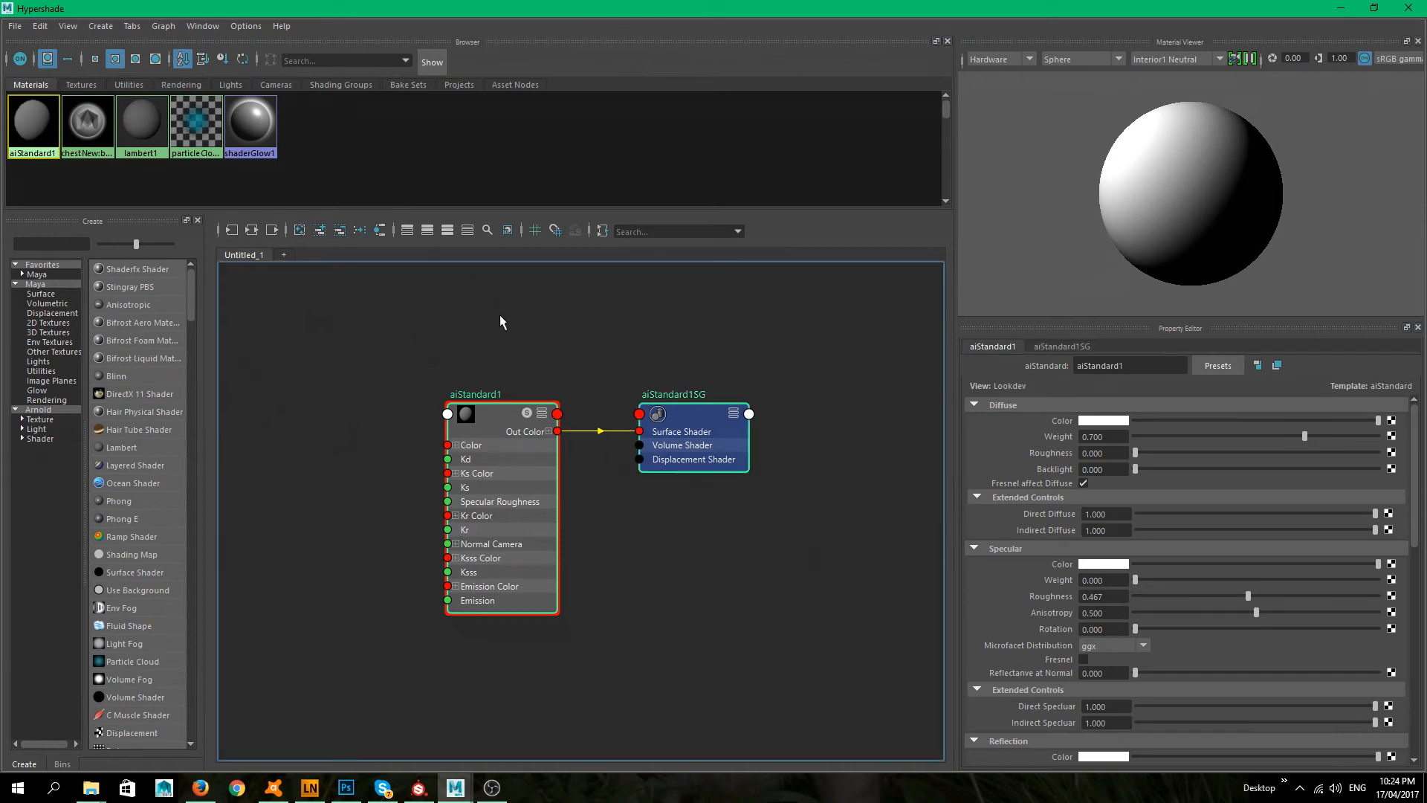
{"action": "key", "text": "Delete"}
{"action": "left_click", "coordinate": [63, 408]}
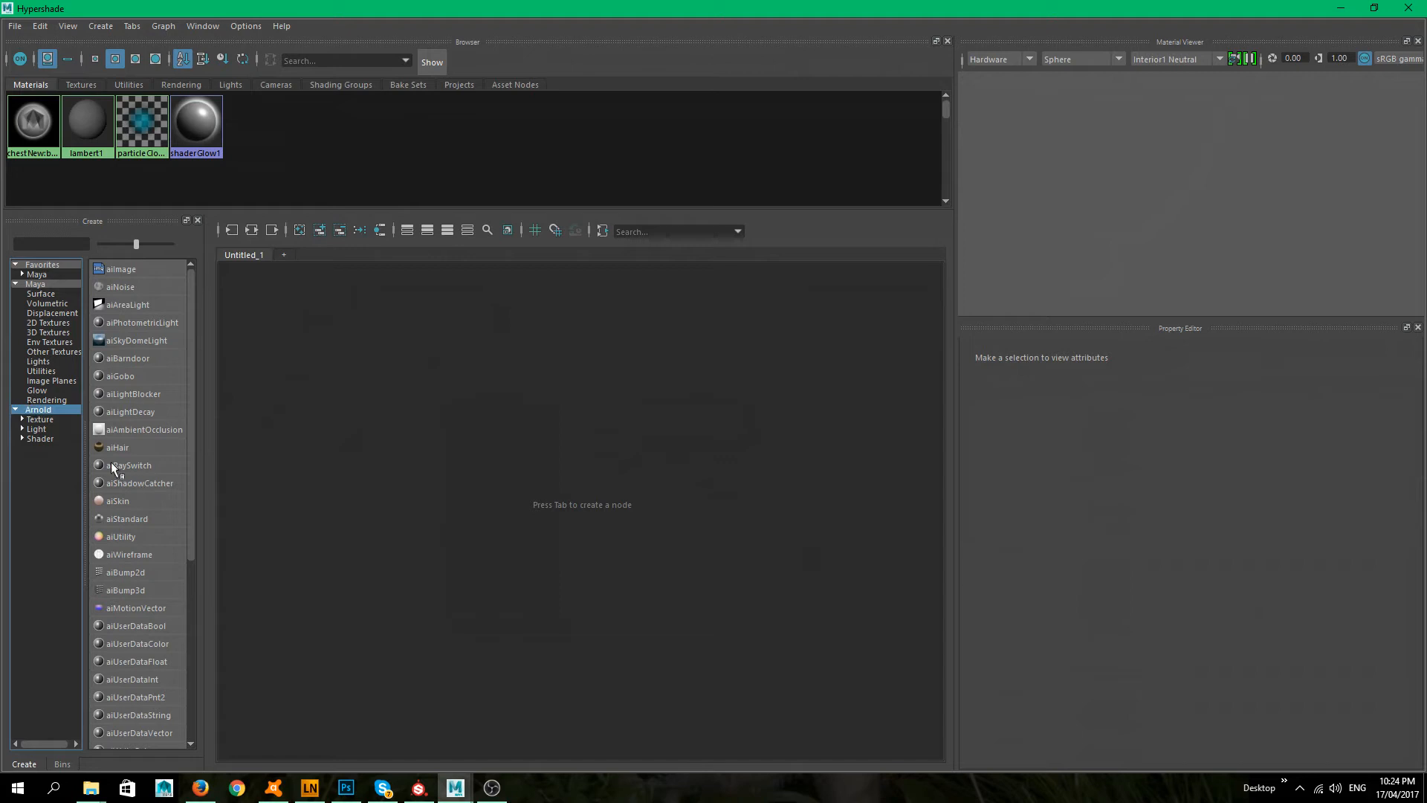
{"action": "left_click", "coordinate": [128, 519]}
- Import the Colour, f0, Normal, Roughness and Specular TGA maps from the chest_v3 folder into the Hypershade, leaving out Height and Diffuse
{"action": "left_click", "coordinate": [86, 86]}
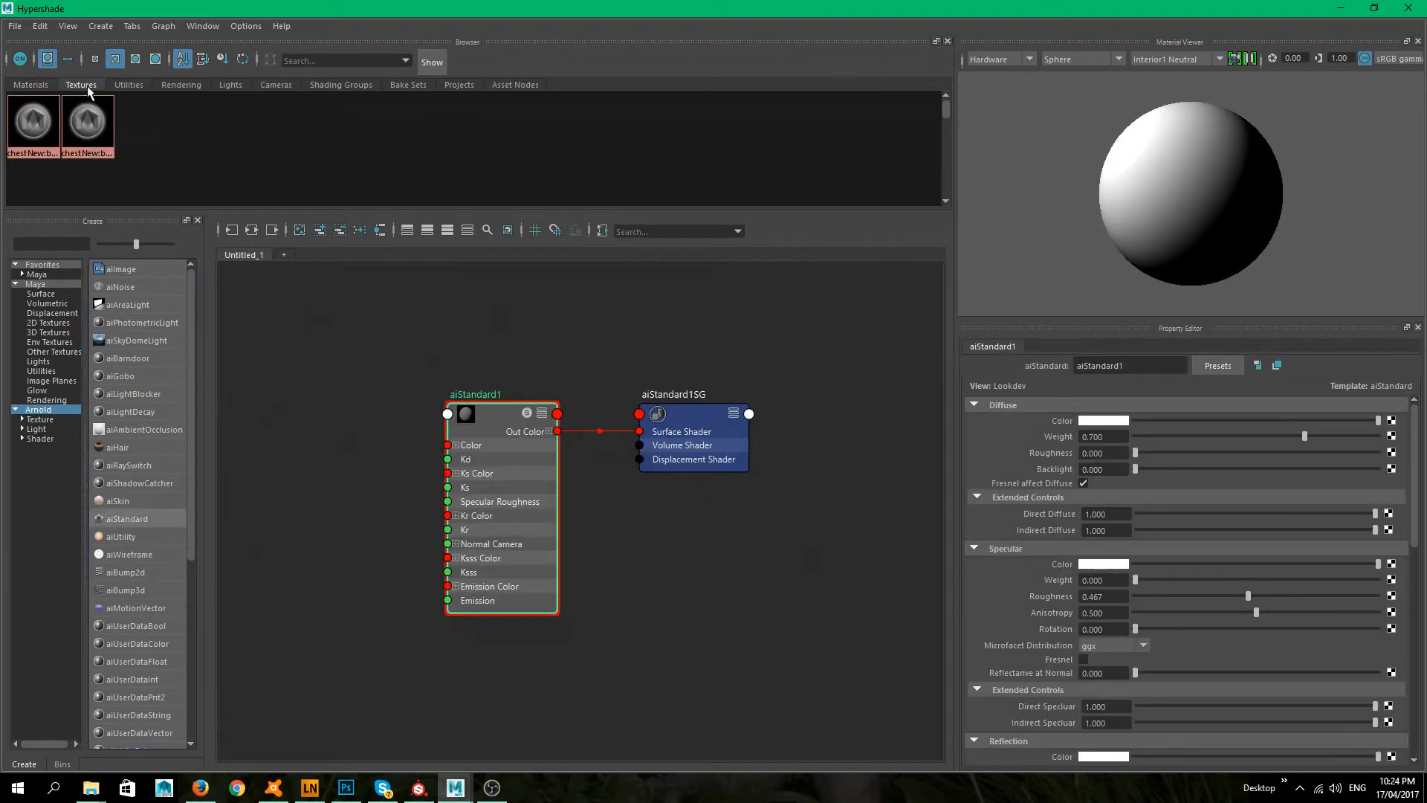
{"action": "left_click", "coordinate": [91, 788]}
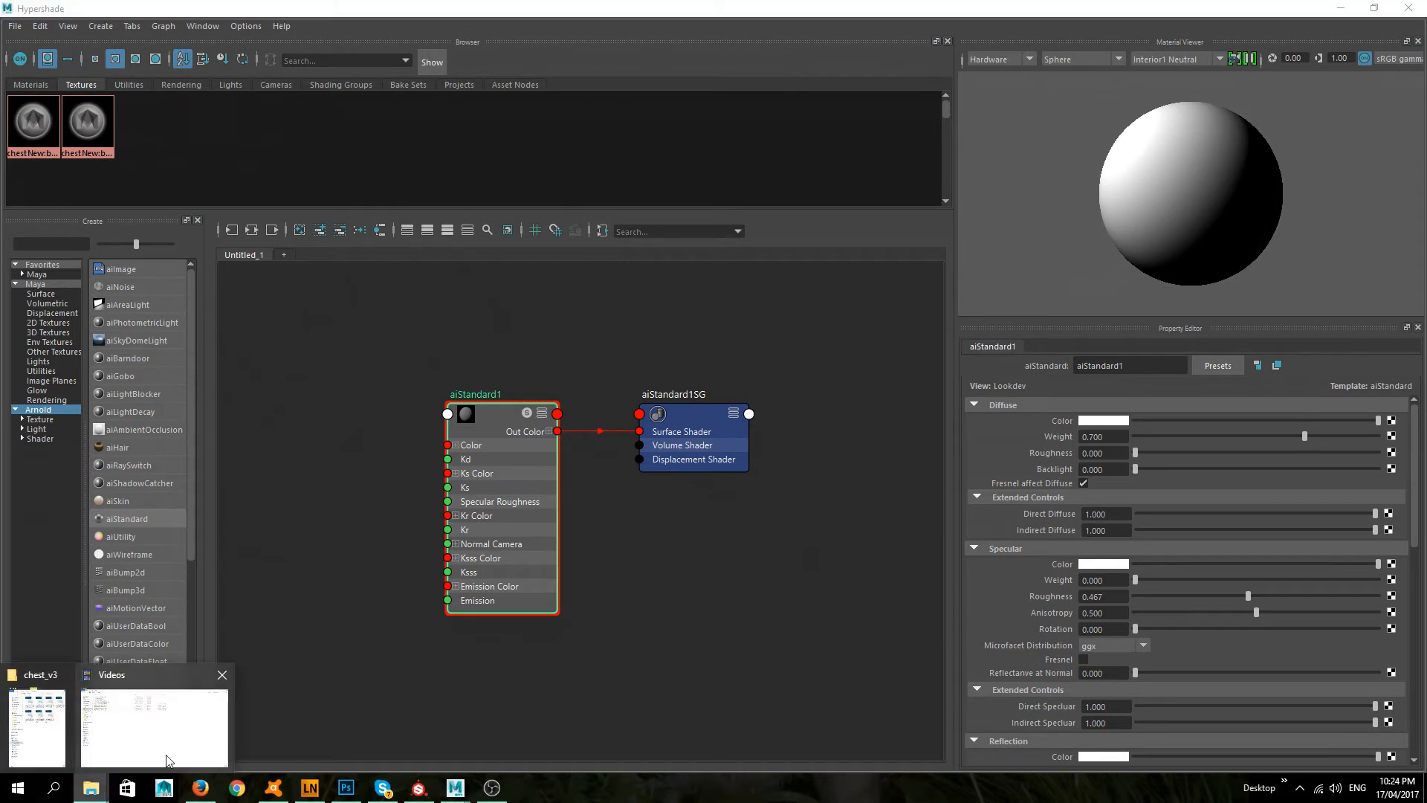
{"action": "left_click", "coordinate": [41, 714]}
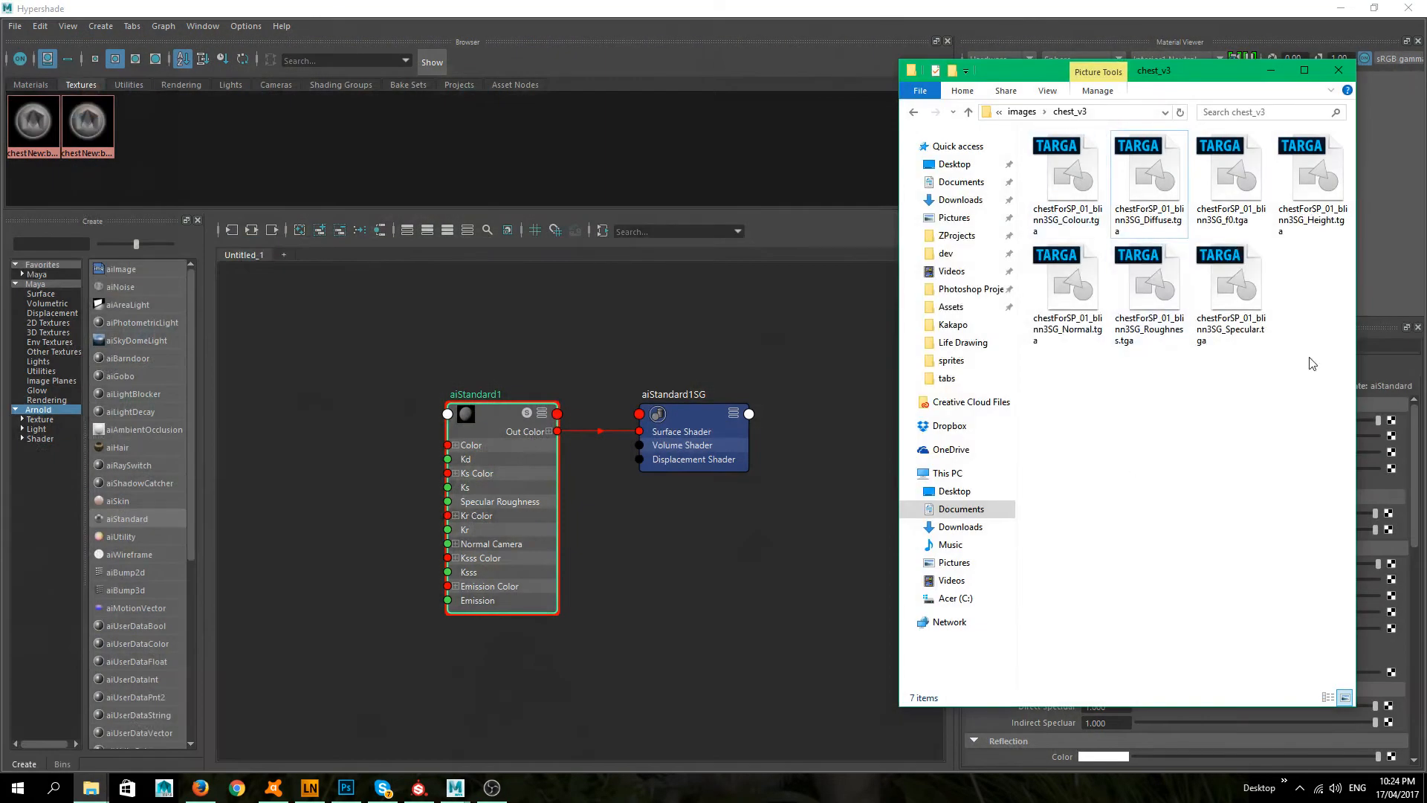
{"action": "left_click", "coordinate": [1082, 175]}
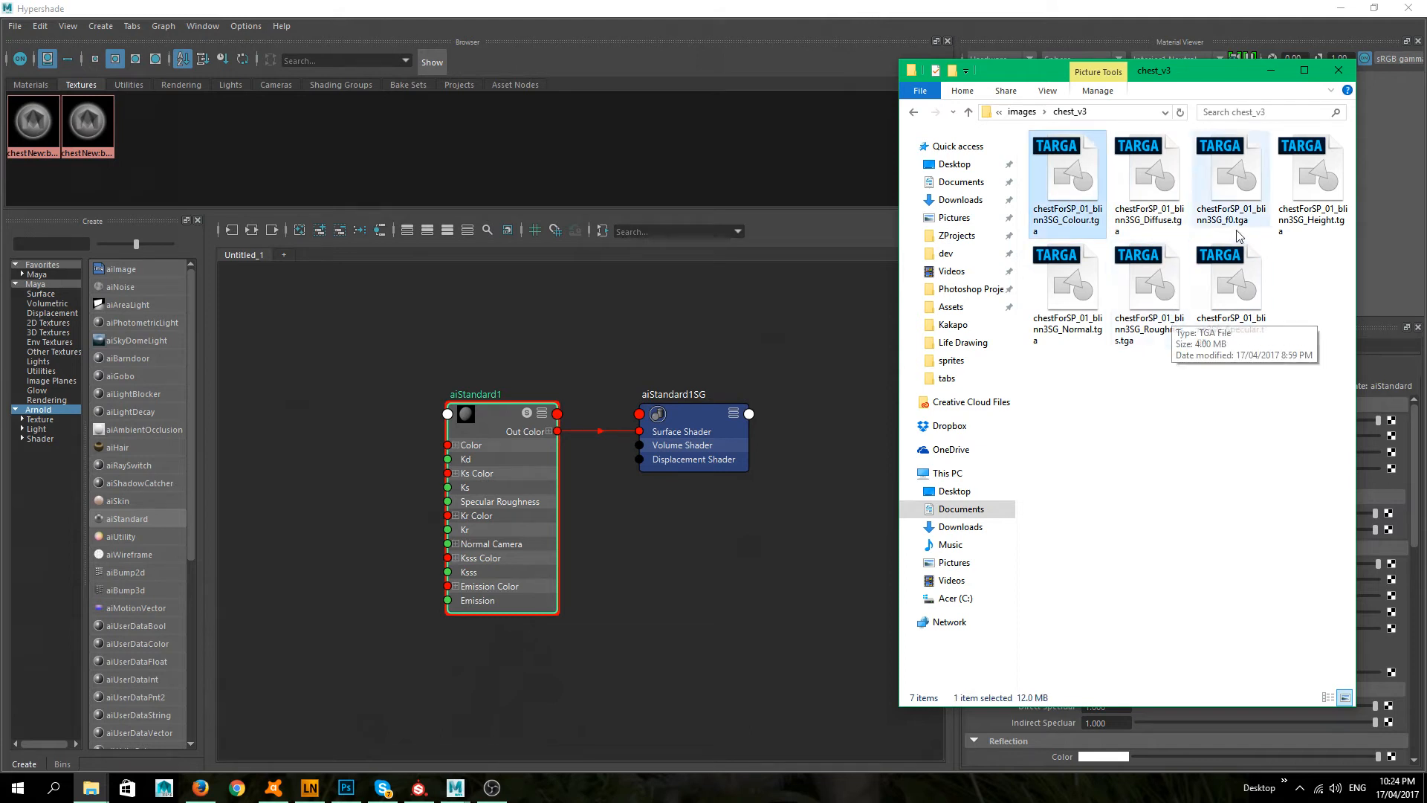
{"action": "left_click", "coordinate": [1240, 279], "text": "shift"}
{"action": "left_click", "coordinate": [1314, 193], "text": "ctrl"}
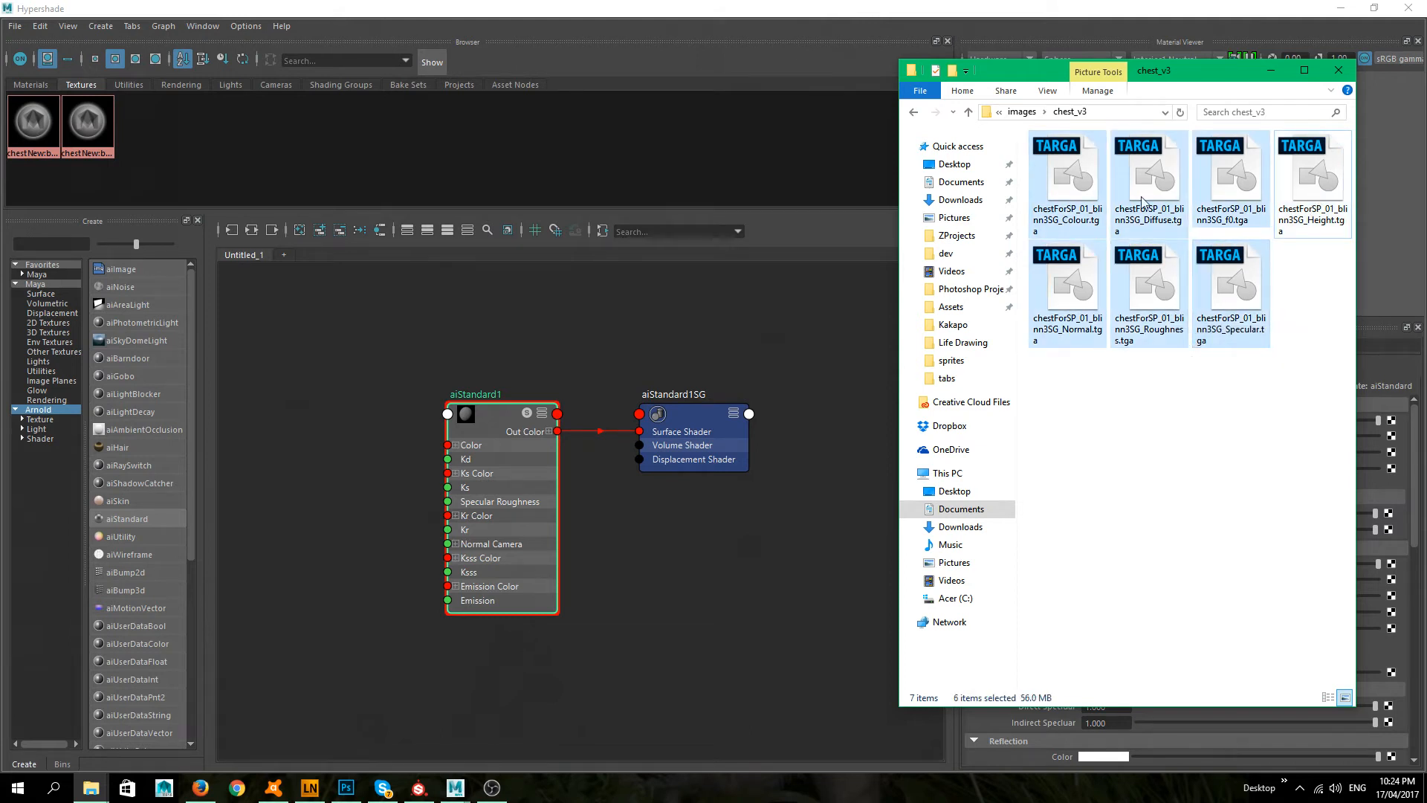
{"action": "left_click", "coordinate": [1150, 159], "text": "ctrl"}
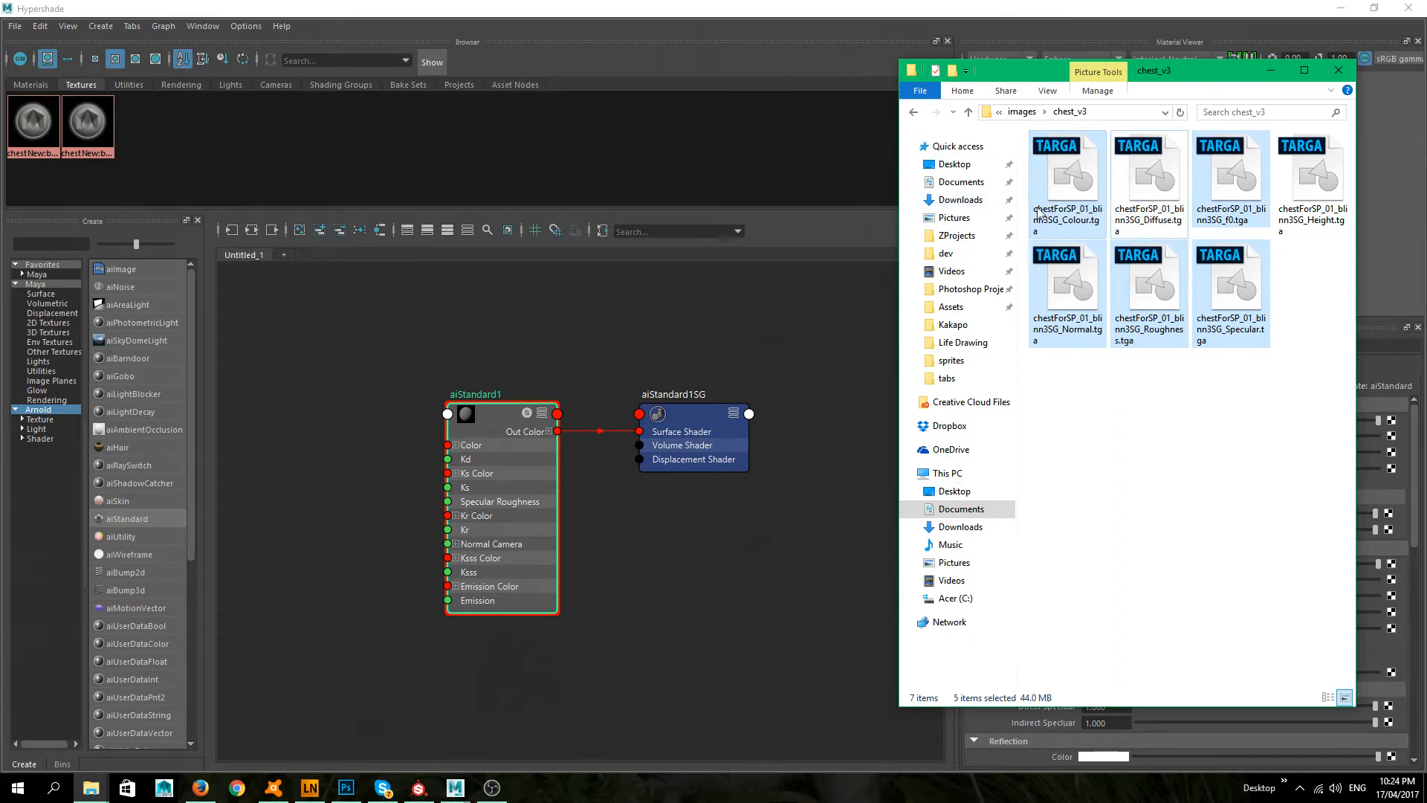
{"action": "left_click_drag", "start_coordinate": [1050, 195], "coordinate": [214, 148]}
{"action": "left_click", "coordinate": [1270, 71]}
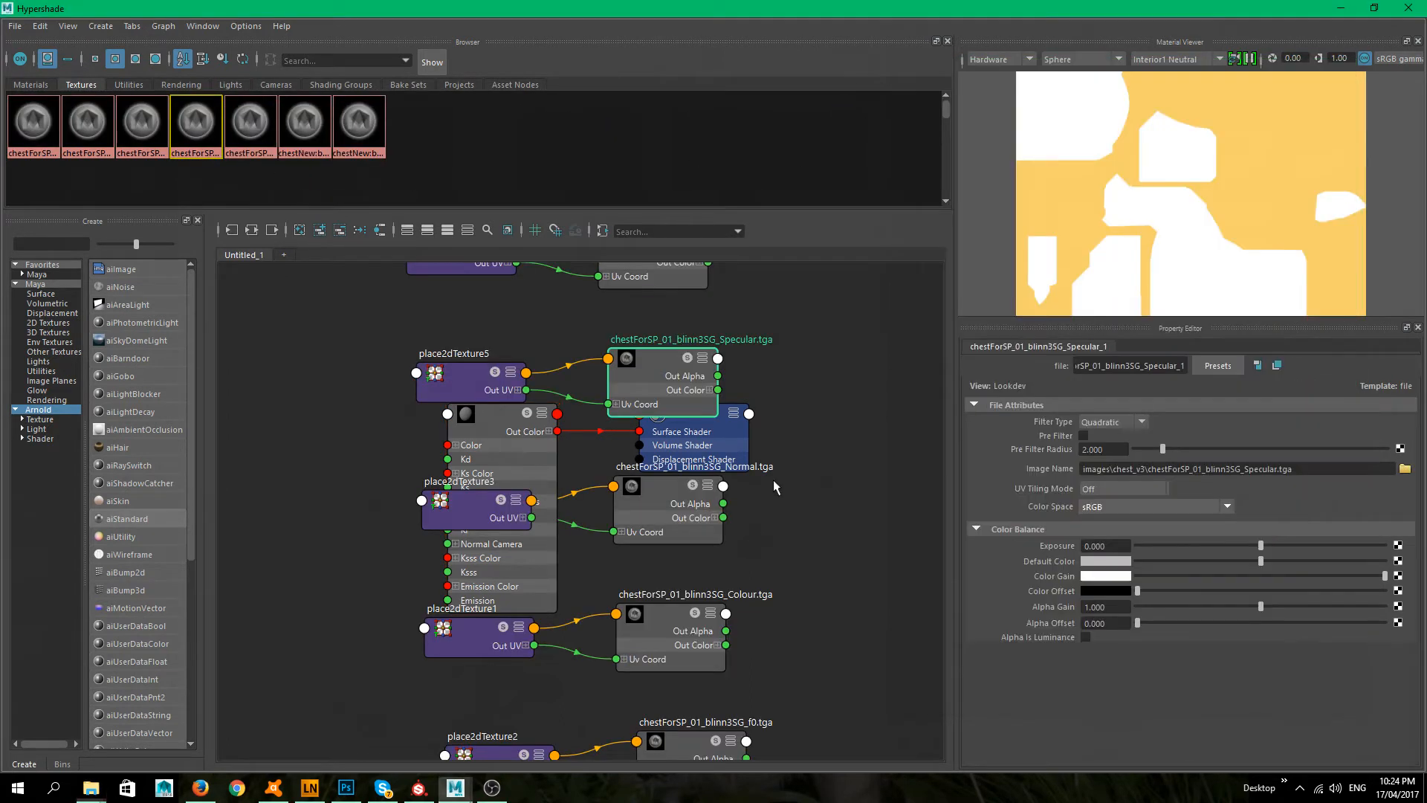
- Move the aiStandard1 node and its shading group clear of the imported texture nodes, on their output side
{"action": "scroll", "coordinate": [725, 514], "scroll_direction": "down", "scroll_amount": 4}
{"action": "scroll", "coordinate": [723, 513], "scroll_direction": "up", "scroll_amount": 2}
{"action": "left_click", "coordinate": [601, 468]}
{"action": "mouse_move", "coordinate": [608, 469]}
{"action": "left_mouse_down"}
{"action": "mouse_move", "coordinate": [822, 390]}
{"action": "mouse_move", "coordinate": [868, 411]}
{"action": "left_mouse_up"}
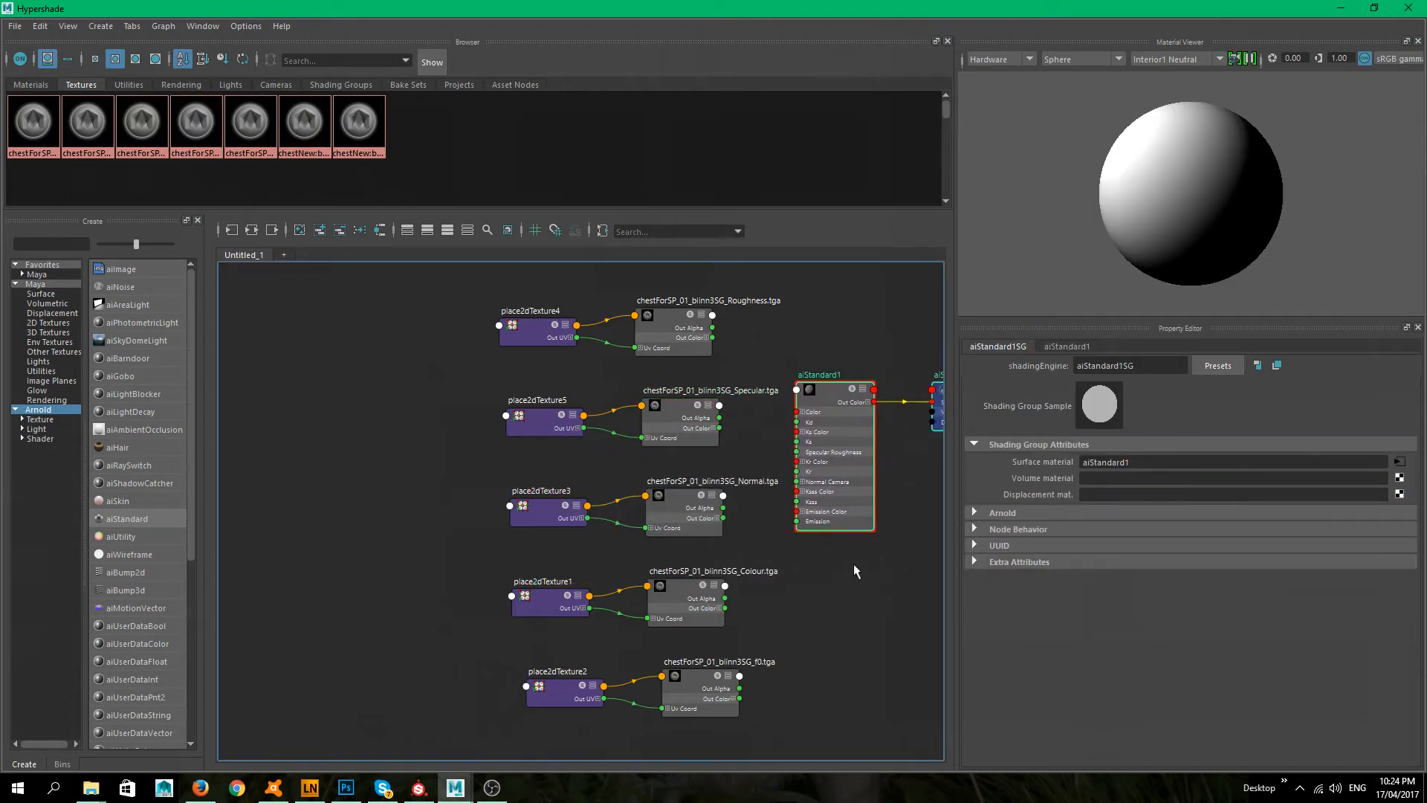
{"action": "middle_click_drag", "start_coordinate": [853, 565], "coordinate": [729, 564], "text": "alt"}
{"action": "left_click_drag", "start_coordinate": [695, 400], "coordinate": [722, 408]}
{"action": "left_click", "coordinate": [755, 595]}
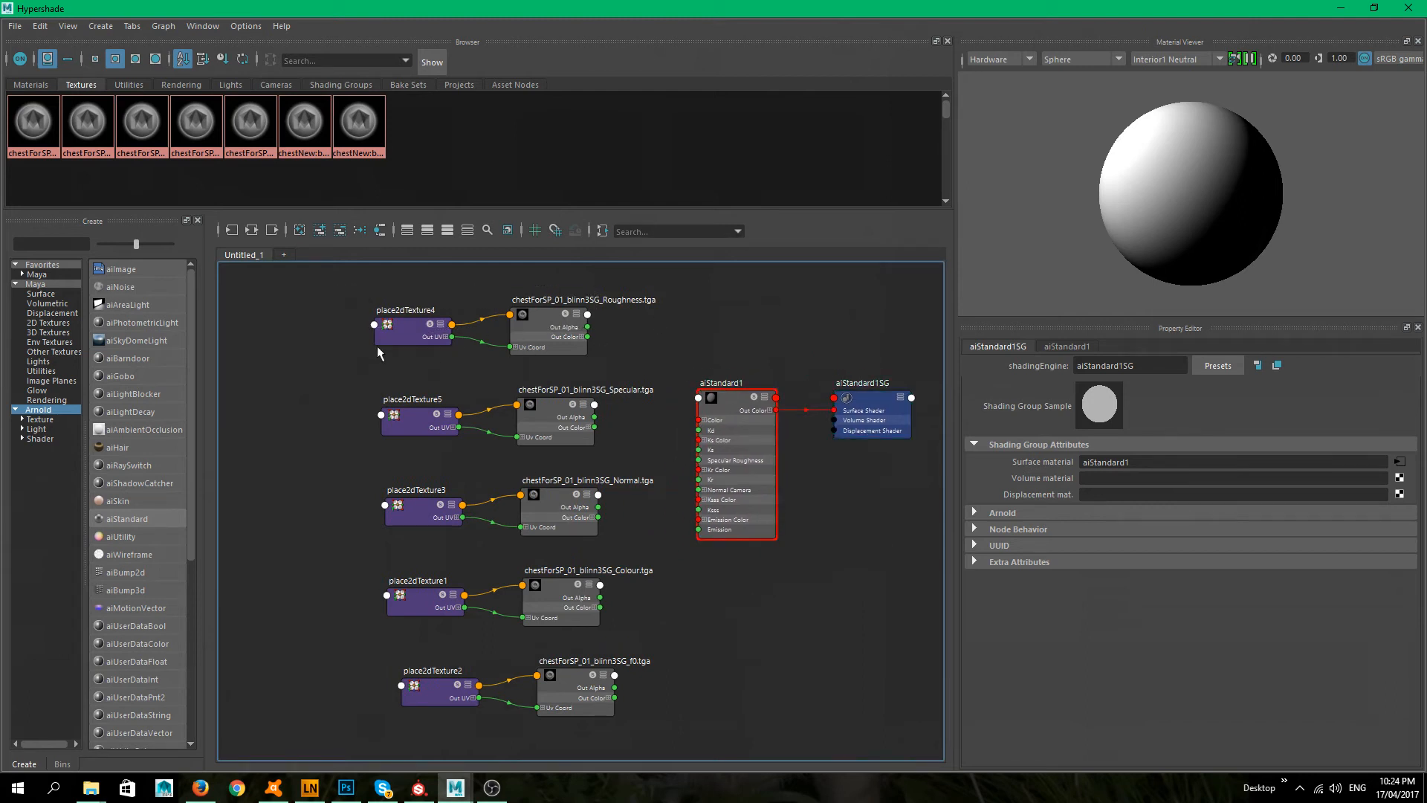
- Stack the texture nodes with their placement nodes in a compact column ordered Colour, Roughness, Specular, Normal and f0
{"action": "left_click_drag", "start_coordinate": [357, 571], "coordinate": [561, 274]}
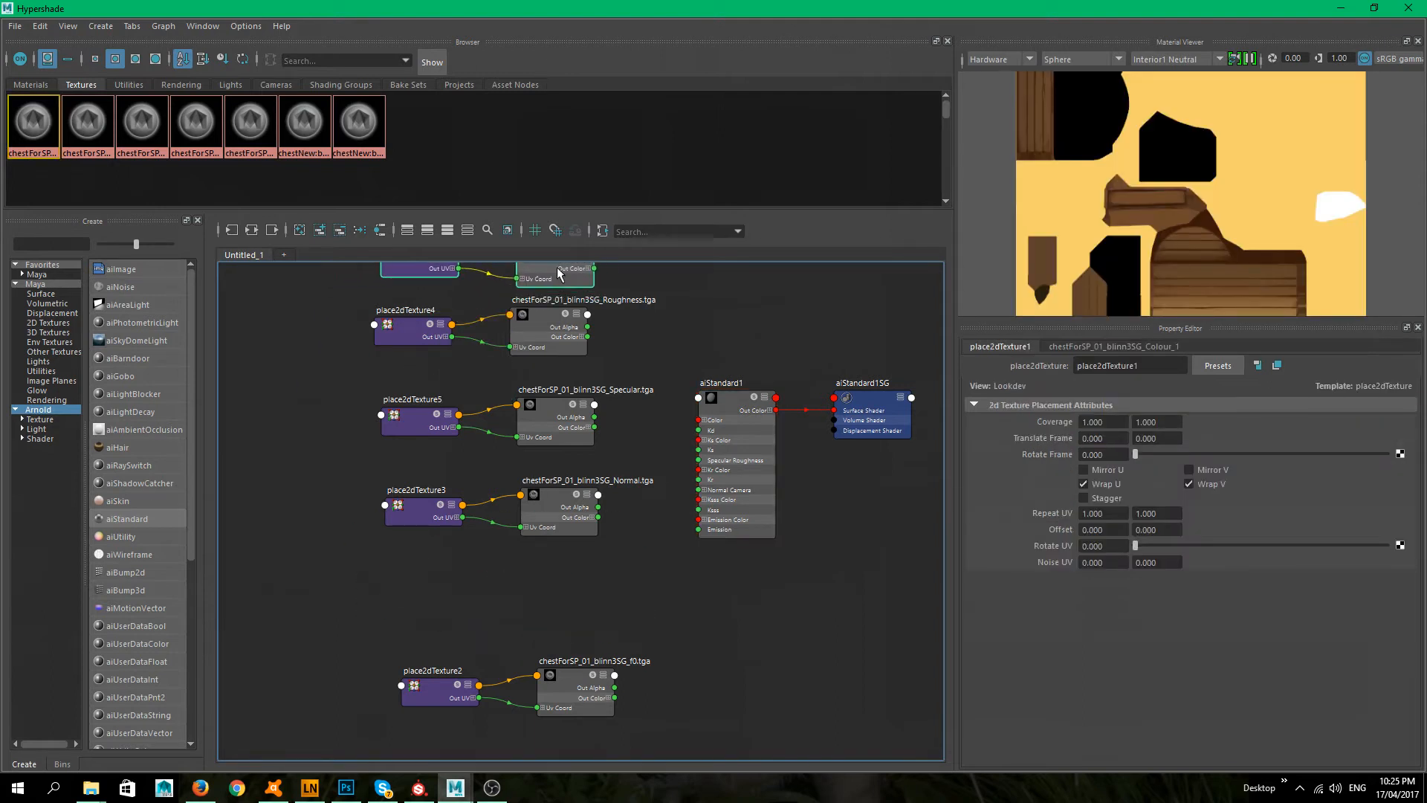
{"action": "left_click_drag", "start_coordinate": [343, 388], "coordinate": [546, 413]}
{"action": "middle_click_drag", "start_coordinate": [546, 413], "coordinate": [570, 504], "text": "alt"}
{"action": "left_click_drag", "start_coordinate": [454, 301], "coordinate": [595, 534]}
{"action": "middle_click_drag", "start_coordinate": [642, 610], "coordinate": [618, 477], "text": "alt"}
{"action": "left_click_drag", "start_coordinate": [397, 529], "coordinate": [625, 676]}
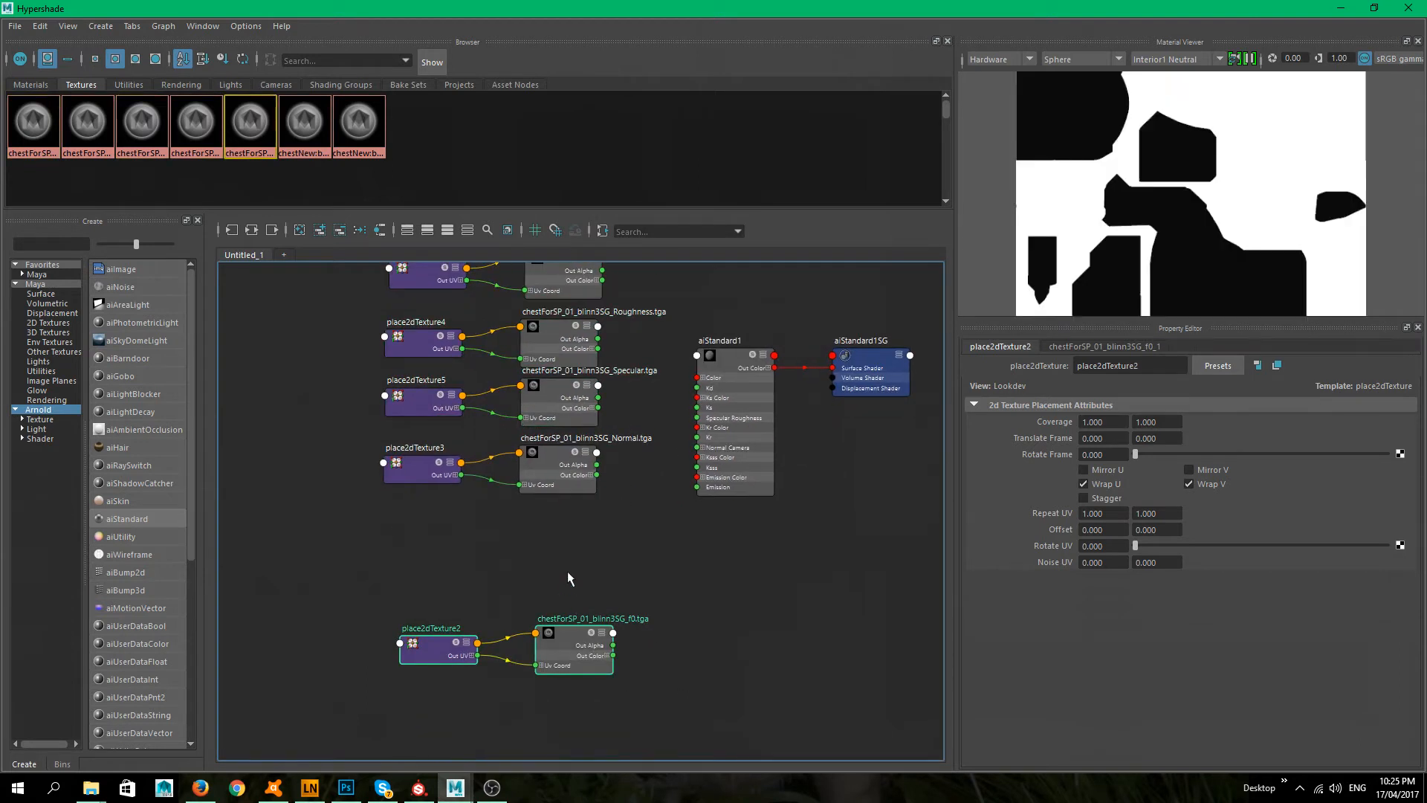
{"action": "left_click_drag", "start_coordinate": [548, 649], "coordinate": [530, 534]}
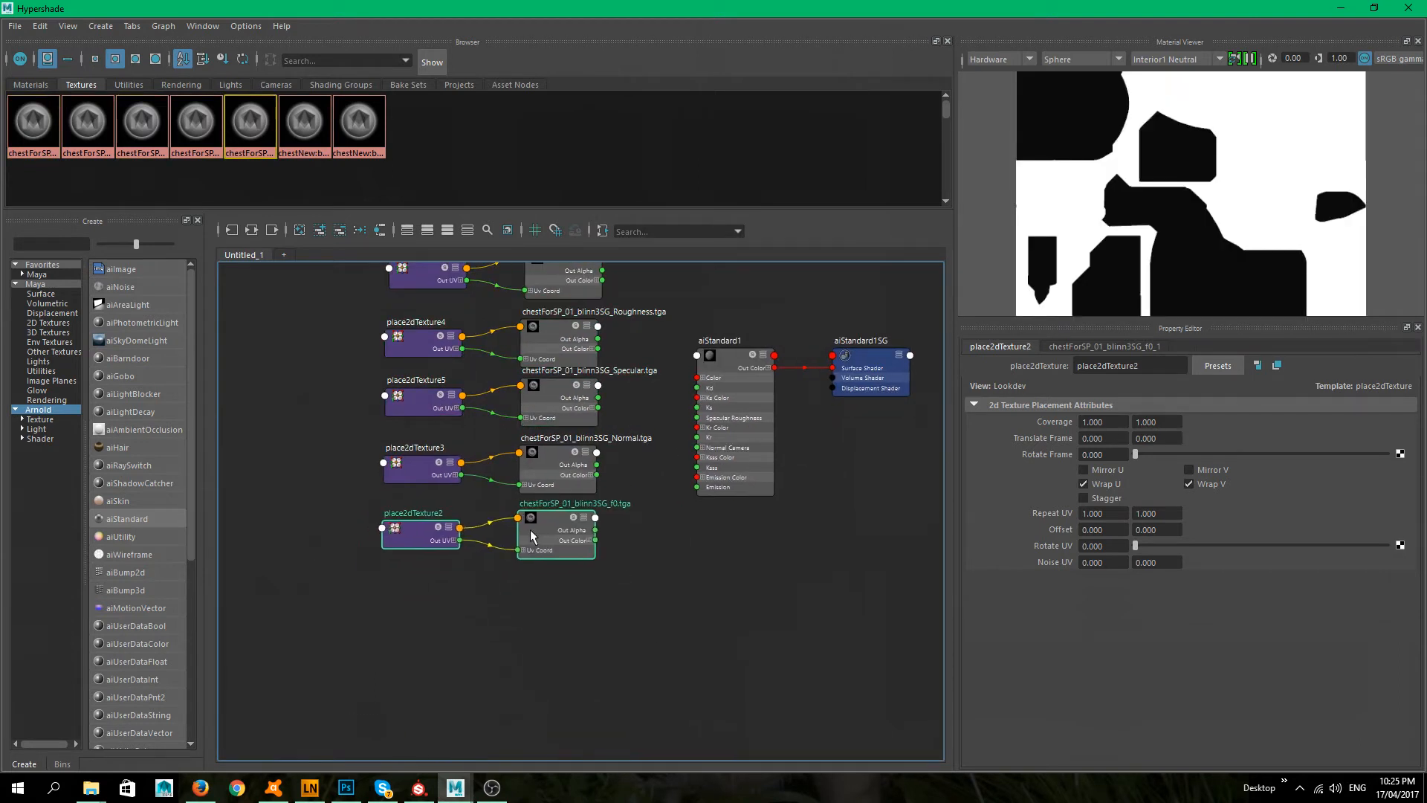
{"action": "middle_click_drag", "start_coordinate": [602, 500], "coordinate": [550, 633], "text": "alt"}
{"action": "left_click", "coordinate": [617, 438]}
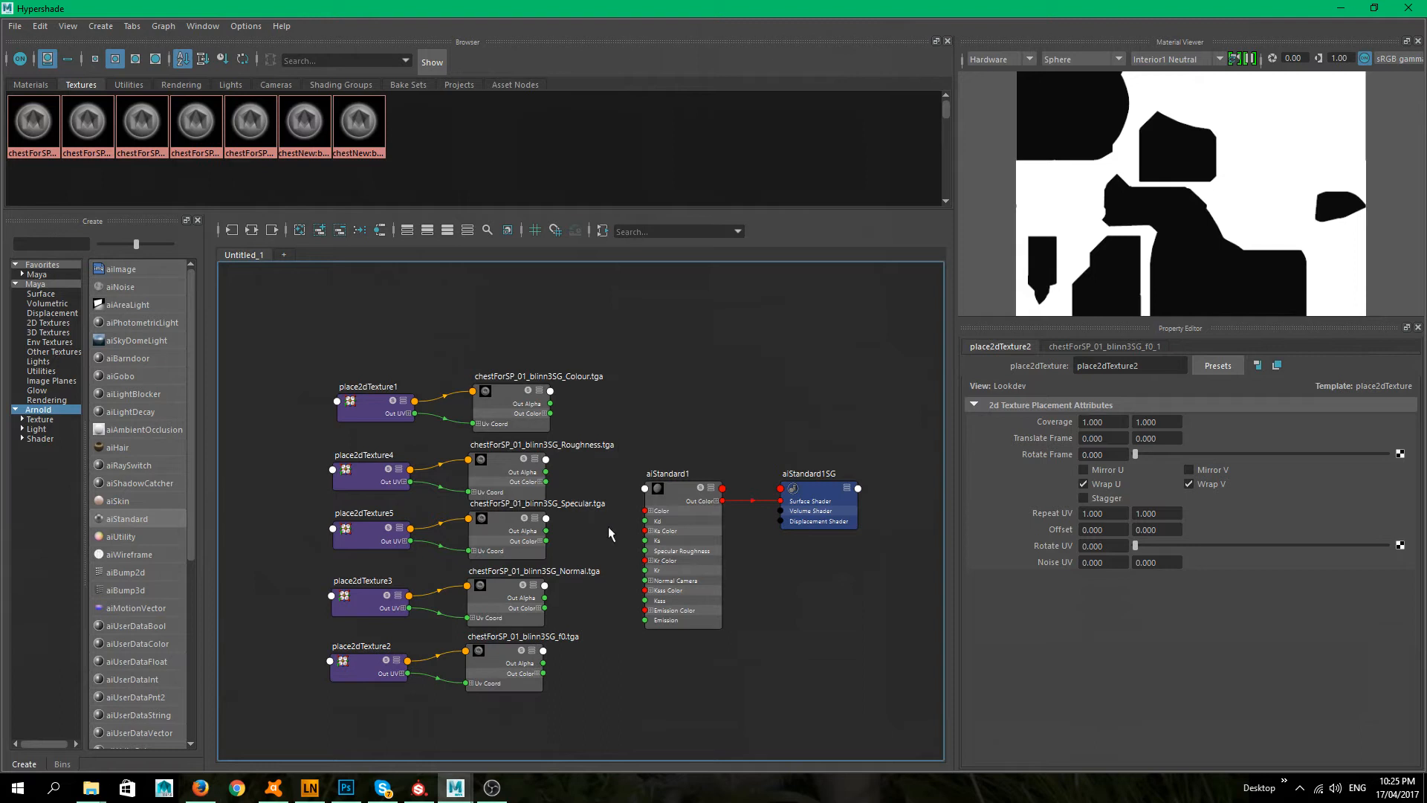
- Connect the Colour texture to aiStandard1's Diffuse Color and set the Diffuse Weight to 1
{"action": "left_click", "coordinate": [680, 492]}
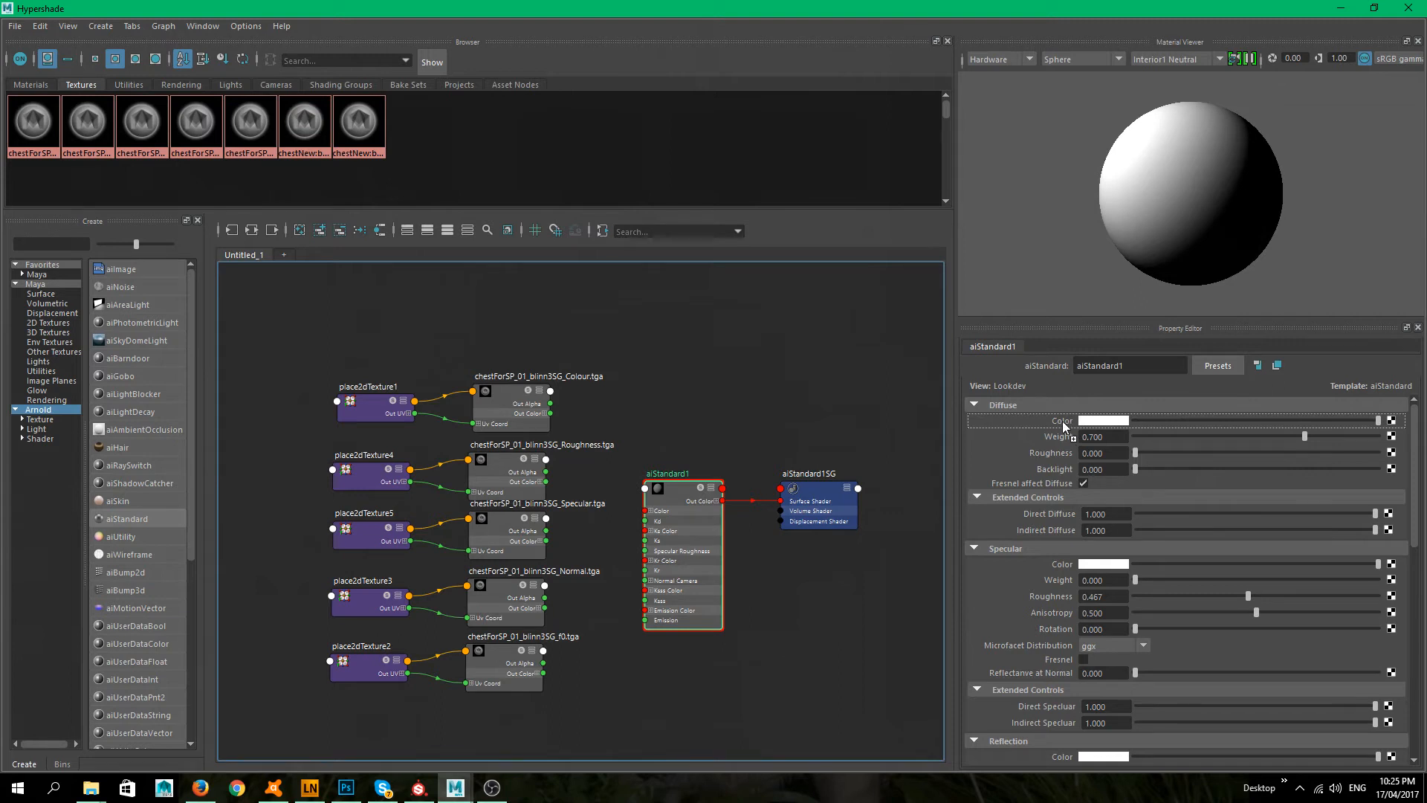
{"action": "middle_click_drag", "start_coordinate": [1062, 422], "coordinate": [1063, 422]}
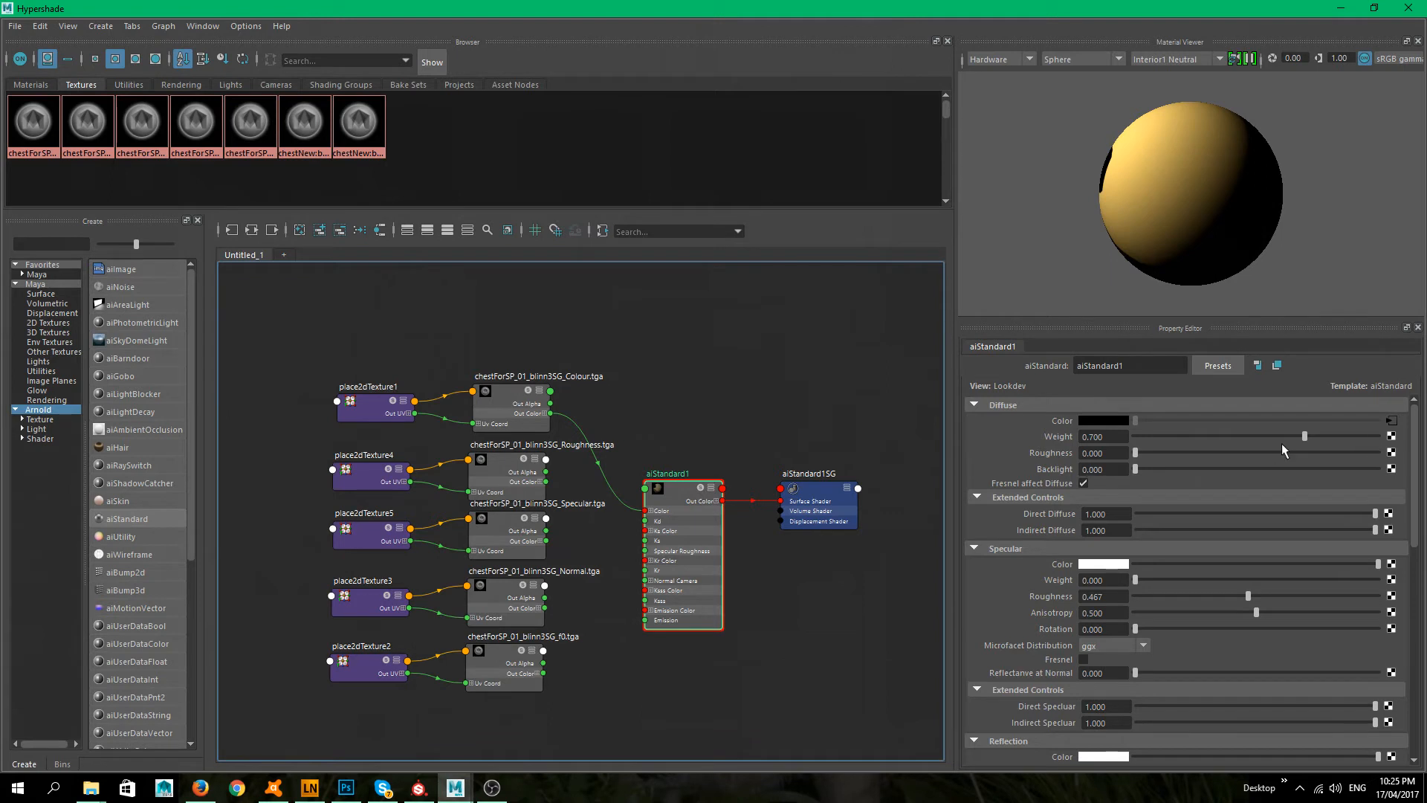
{"action": "left_click_drag", "start_coordinate": [1302, 441], "coordinate": [1379, 438]}
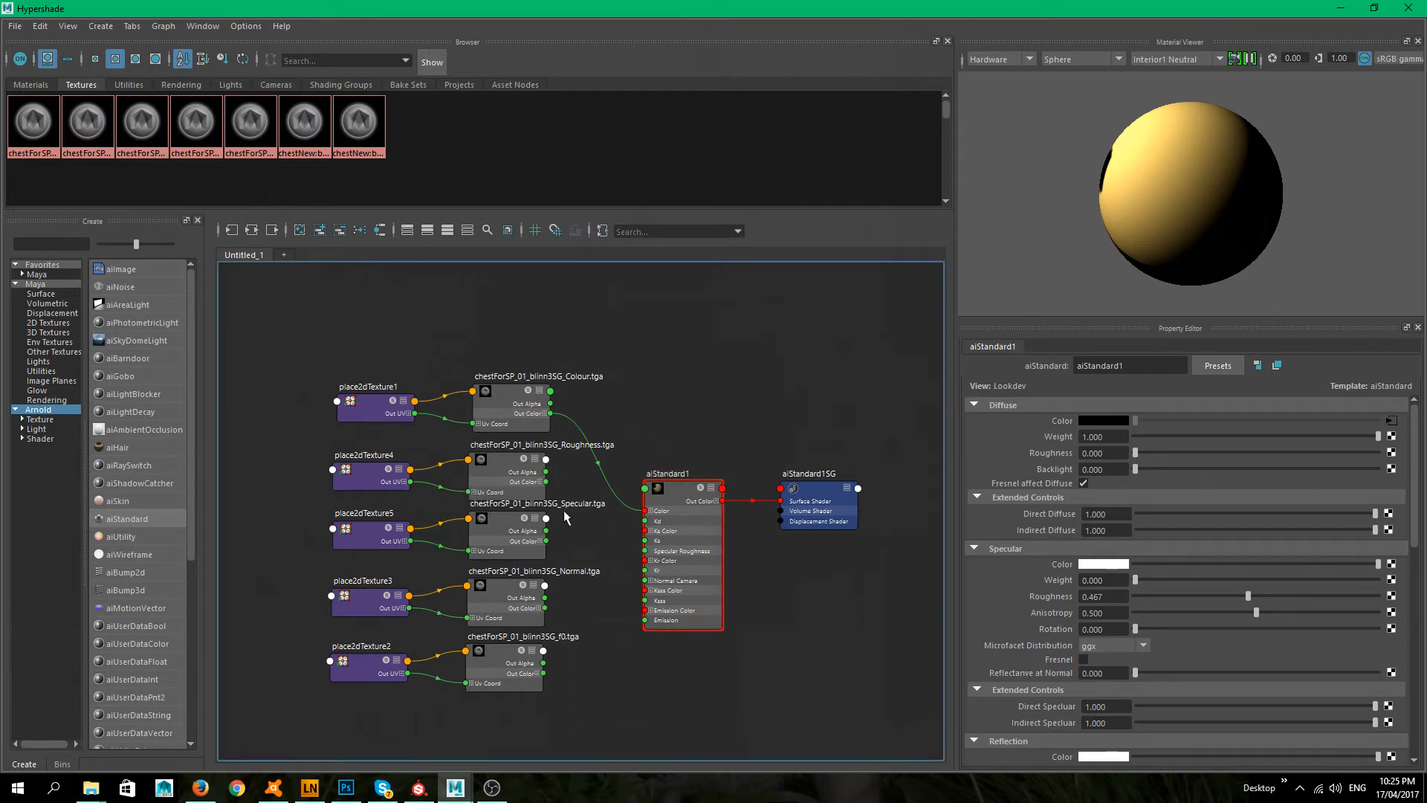
- Swap the Specular and Roughness texture nodes in the column so that Specular sits directly under Colour
{"action": "left_click_drag", "start_coordinate": [286, 509], "coordinate": [534, 336]}
{"action": "left_click_drag", "start_coordinate": [555, 518], "coordinate": [331, 471]}
{"action": "left_click_drag", "start_coordinate": [505, 490], "coordinate": [502, 547]}
{"action": "left_click_drag", "start_coordinate": [587, 331], "coordinate": [317, 294]}
{"action": "left_click_drag", "start_coordinate": [514, 321], "coordinate": [526, 456]}
{"action": "left_click", "coordinate": [576, 451]}
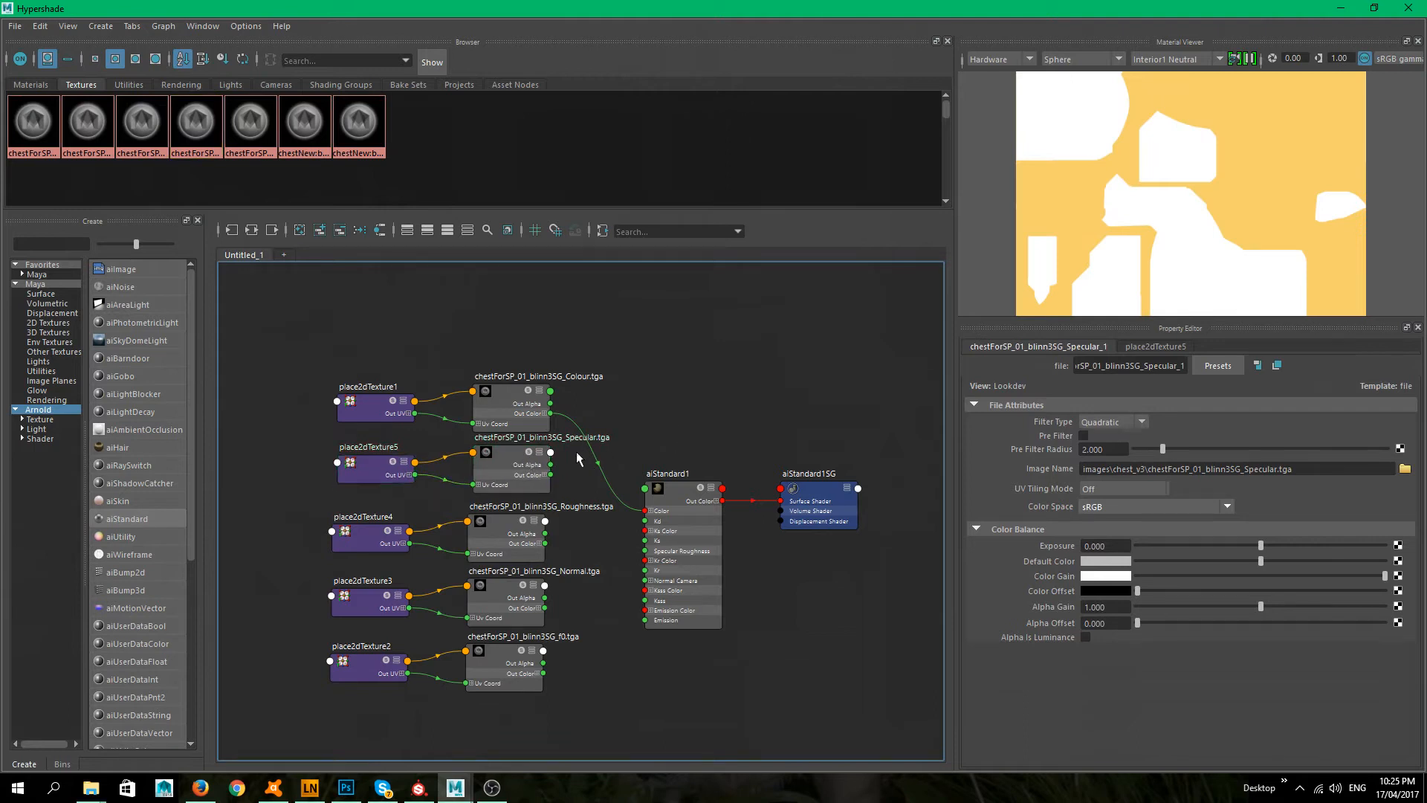
- Connect the Specular texture to aiStandard1's Specular Color and set the Specular Weight to 1
{"action": "left_click", "coordinate": [688, 491]}
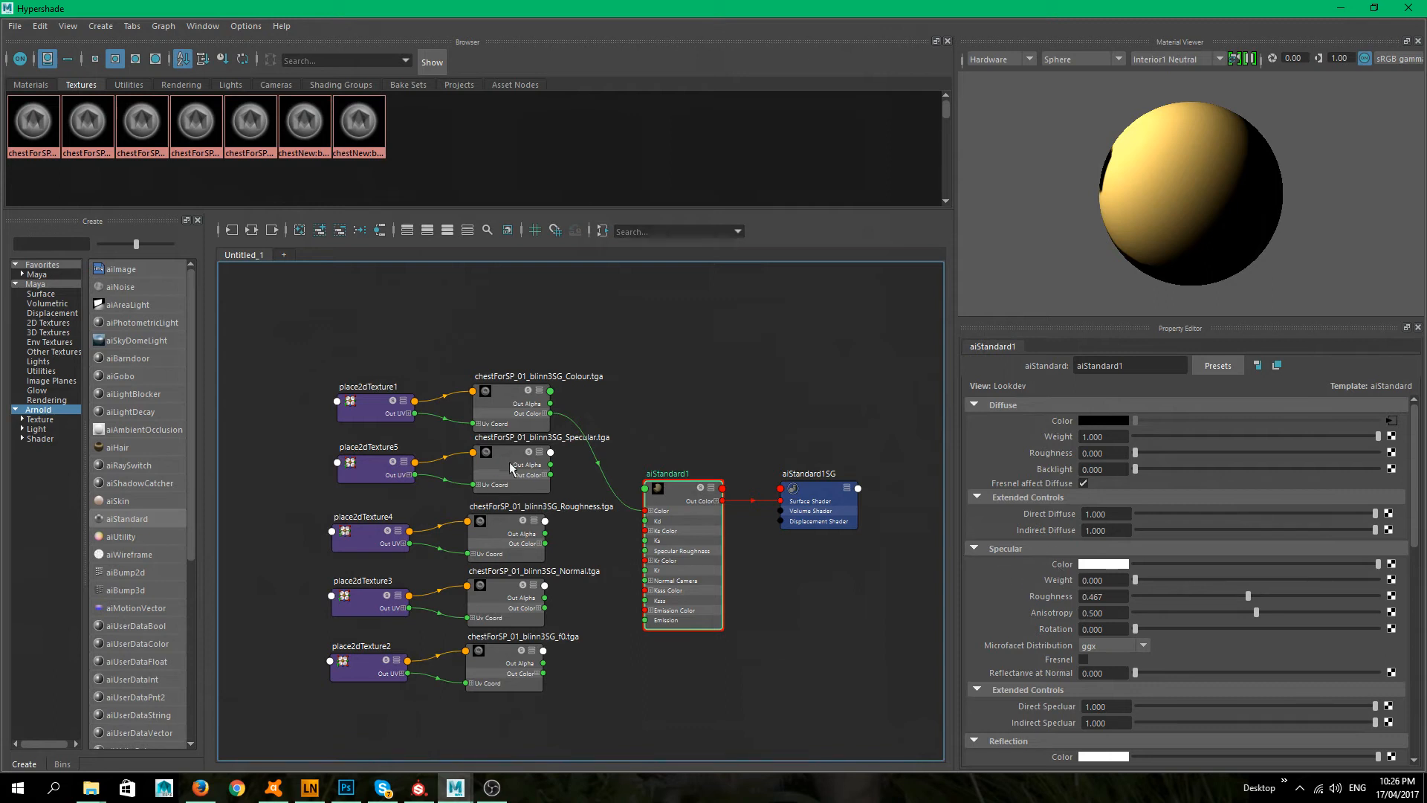
{"action": "middle_click_drag", "start_coordinate": [507, 458], "coordinate": [1090, 573]}
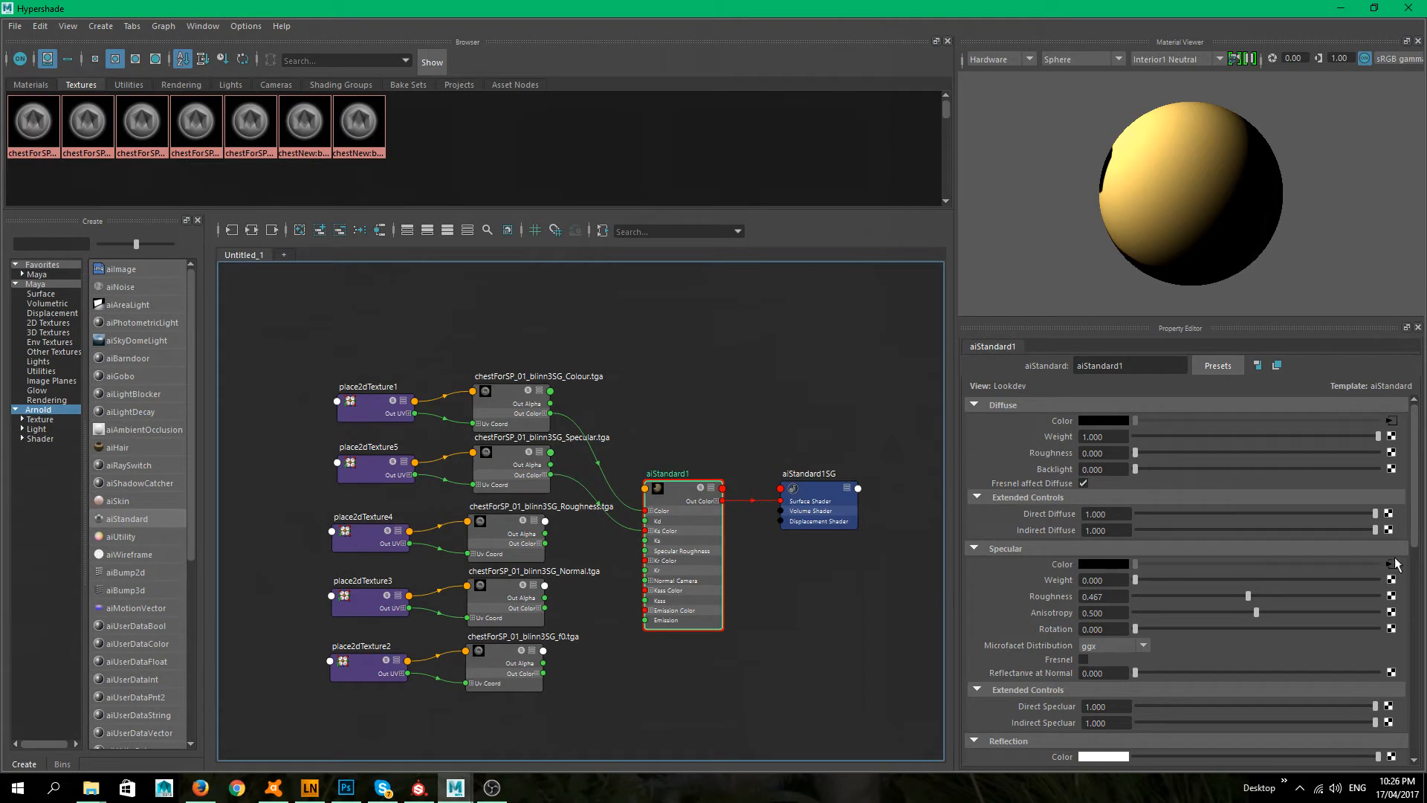
{"action": "left_click_drag", "start_coordinate": [1136, 580], "coordinate": [1397, 580]}
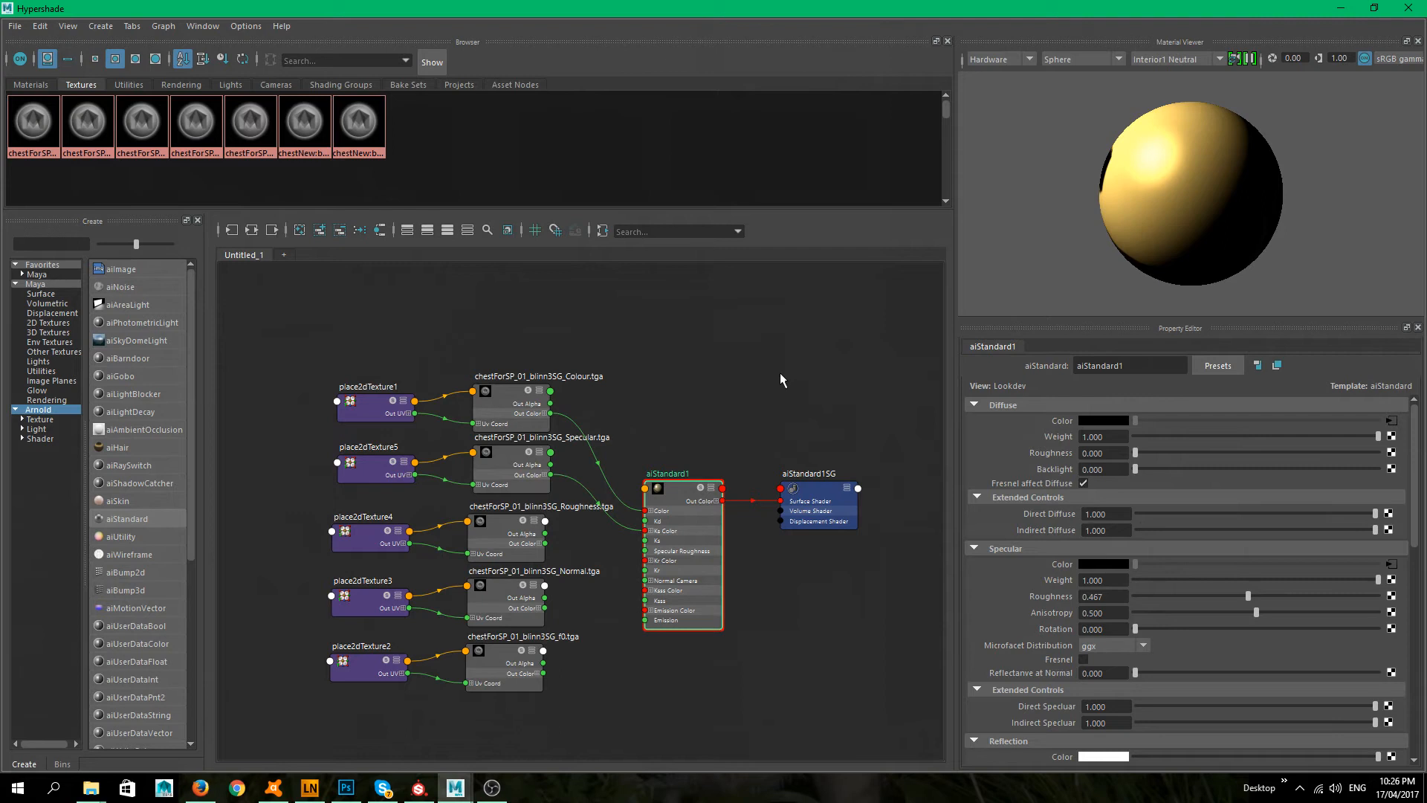
- Connect the Roughness texture to the Specular Roughness of aiStandard1
{"action": "left_click", "coordinate": [691, 372]}
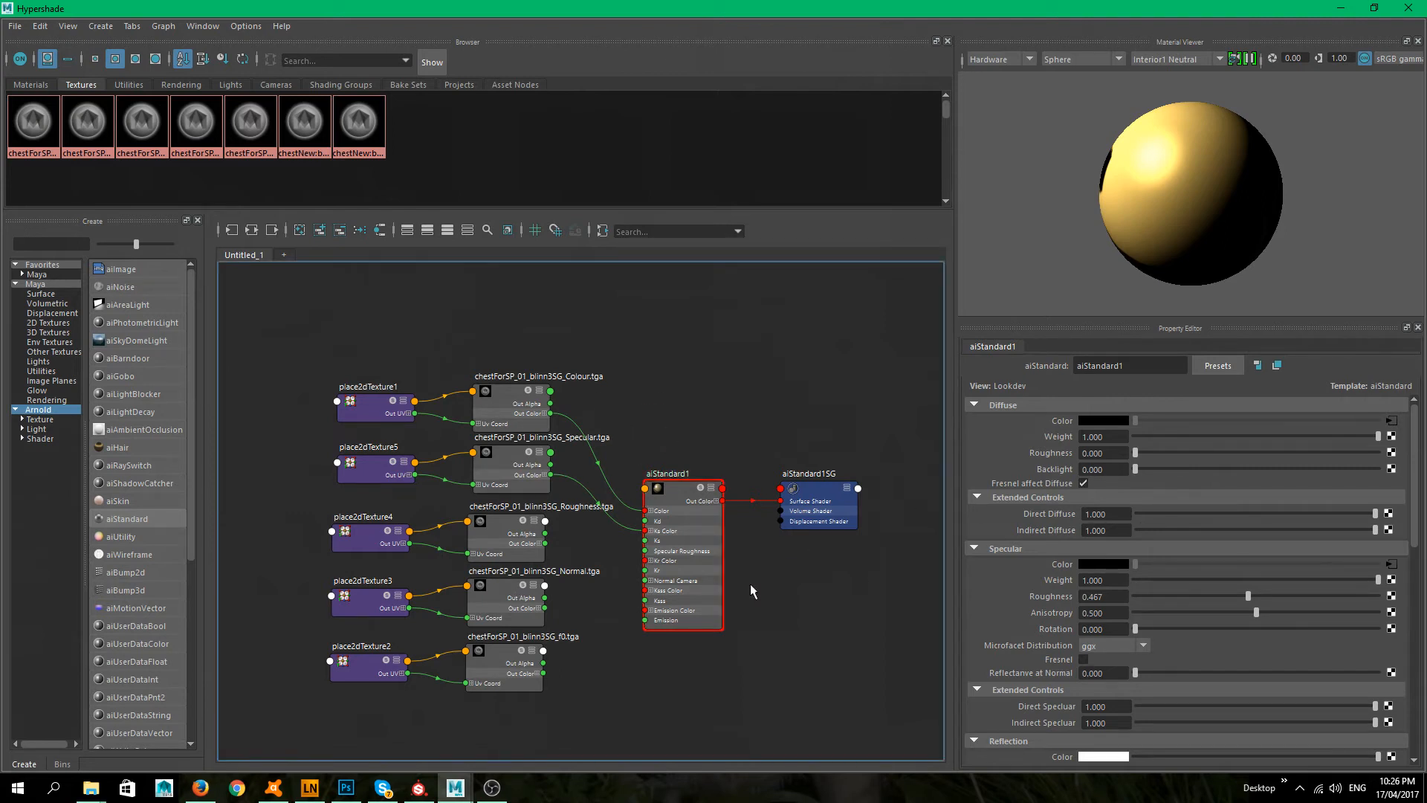
{"action": "left_click", "coordinate": [675, 498]}
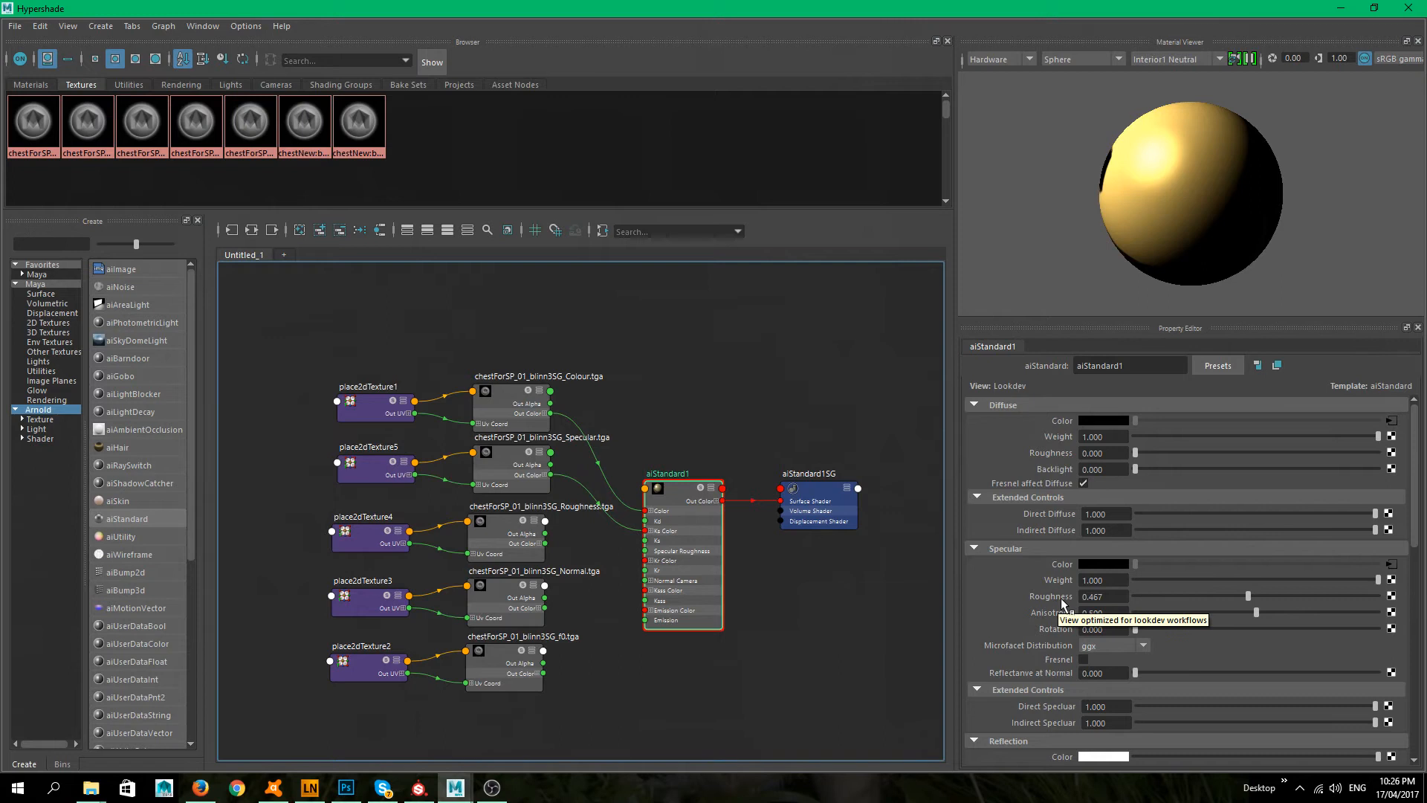
{"action": "middle_click_drag", "start_coordinate": [508, 524], "coordinate": [1042, 590]}
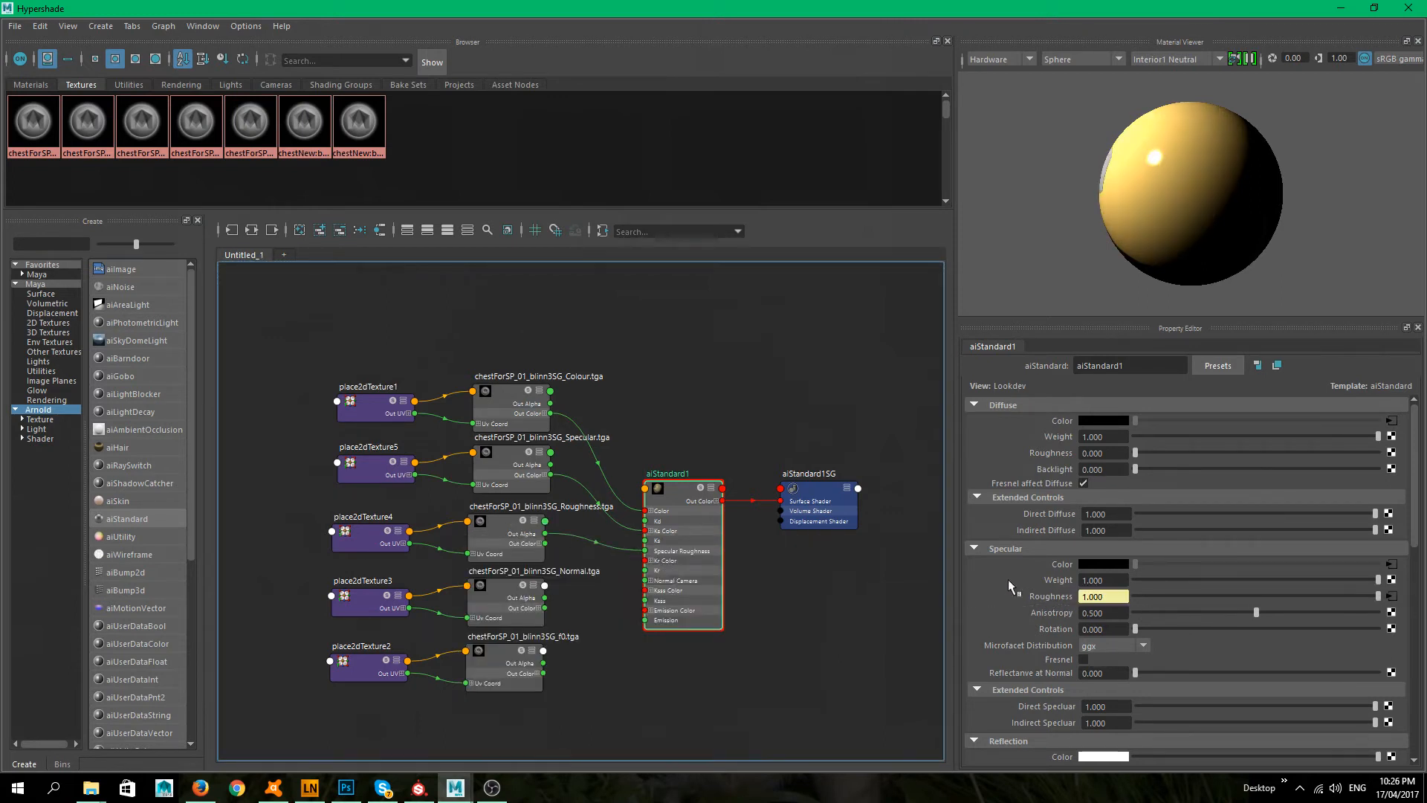
- Enable Fresnel in aiStandard1's Specular section and connect the f0 texture to Reflectance at Normal
{"action": "scroll", "coordinate": [1325, 507], "scroll_direction": "down", "scroll_amount": 2}
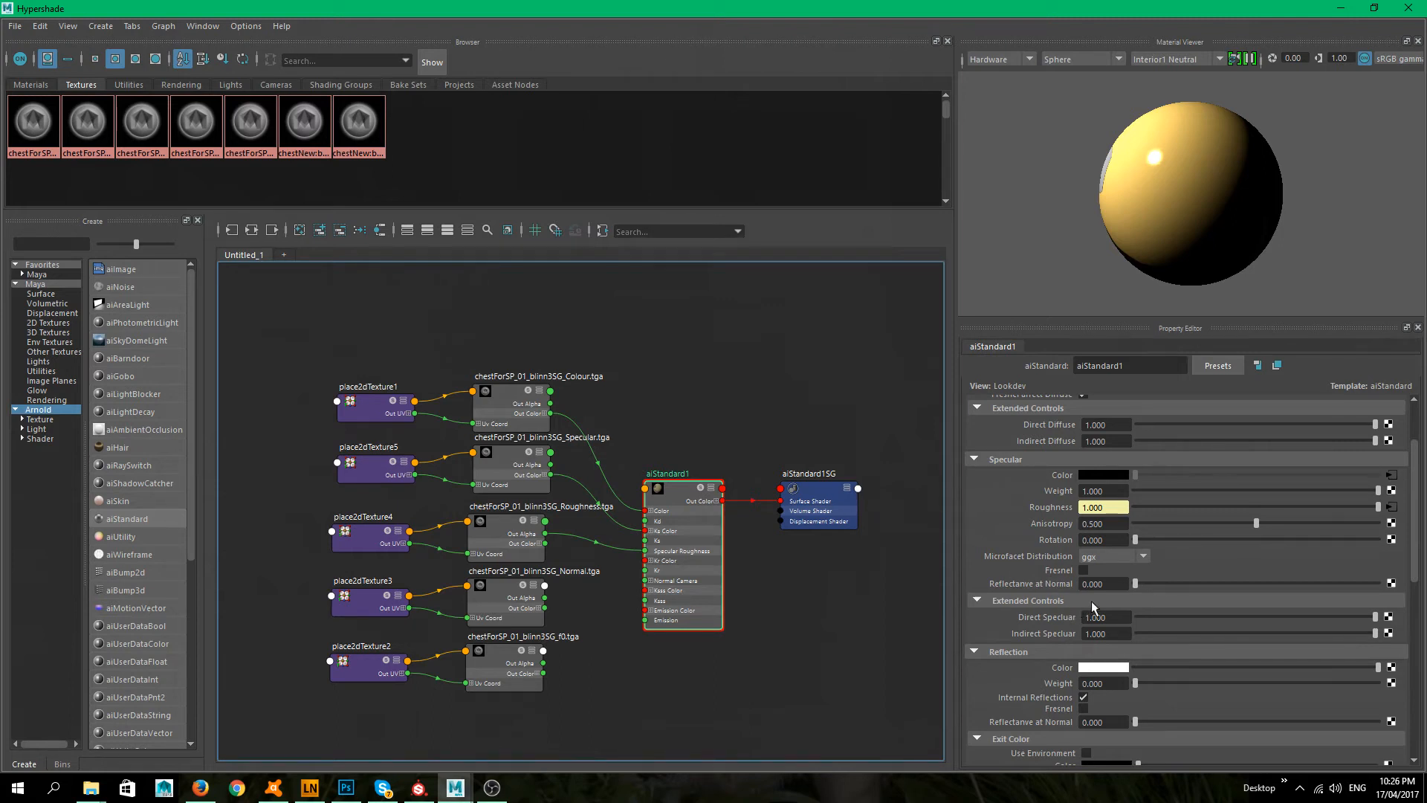
{"action": "left_click", "coordinate": [1083, 569]}
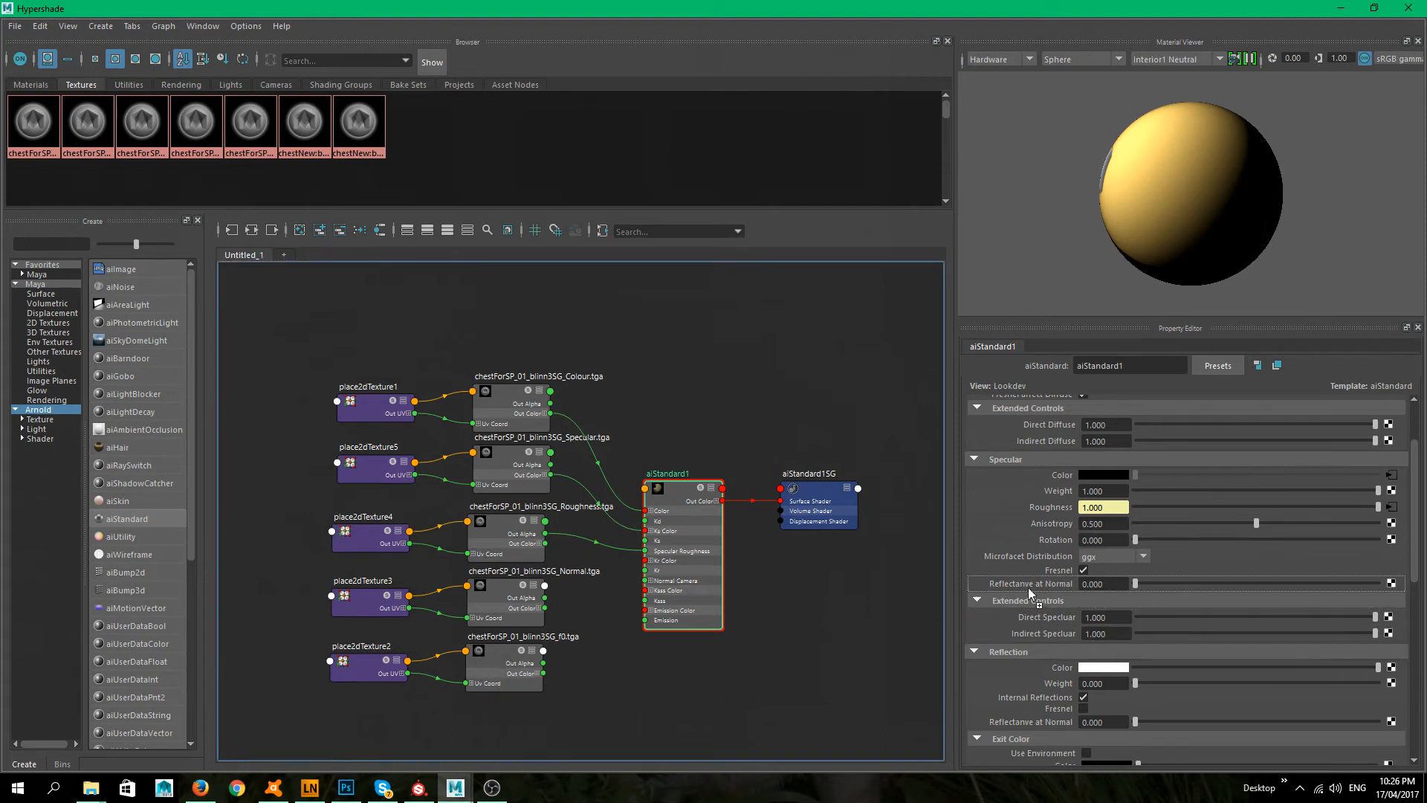
{"action": "middle_click_drag", "start_coordinate": [1048, 583], "coordinate": [1050, 582]}
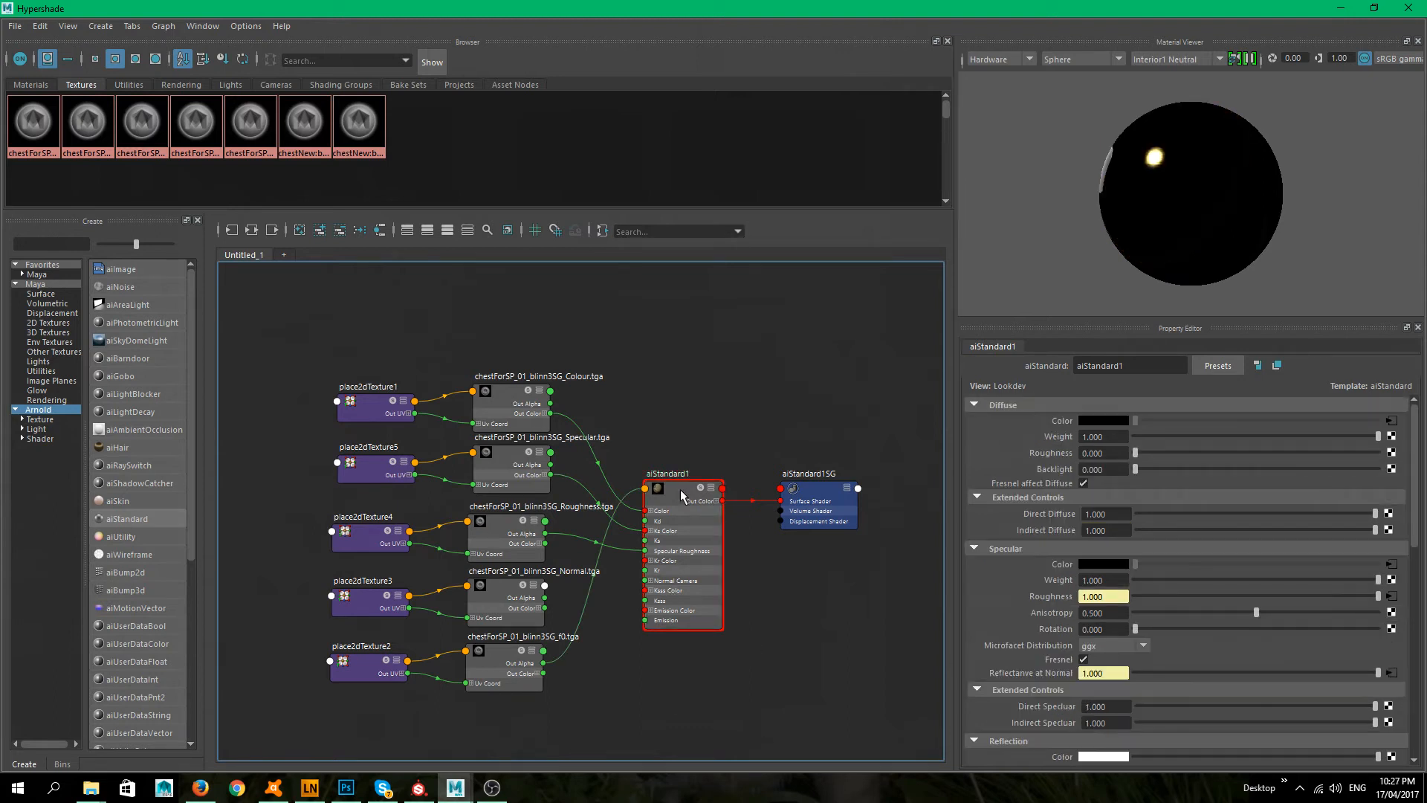
- Connect the Normal texture to aiStandard1's Bump Mapping and set the bump node's Use As to Tangent Space Normals
{"action": "scroll", "coordinate": [1283, 528], "scroll_direction": "down", "scroll_amount": 10}
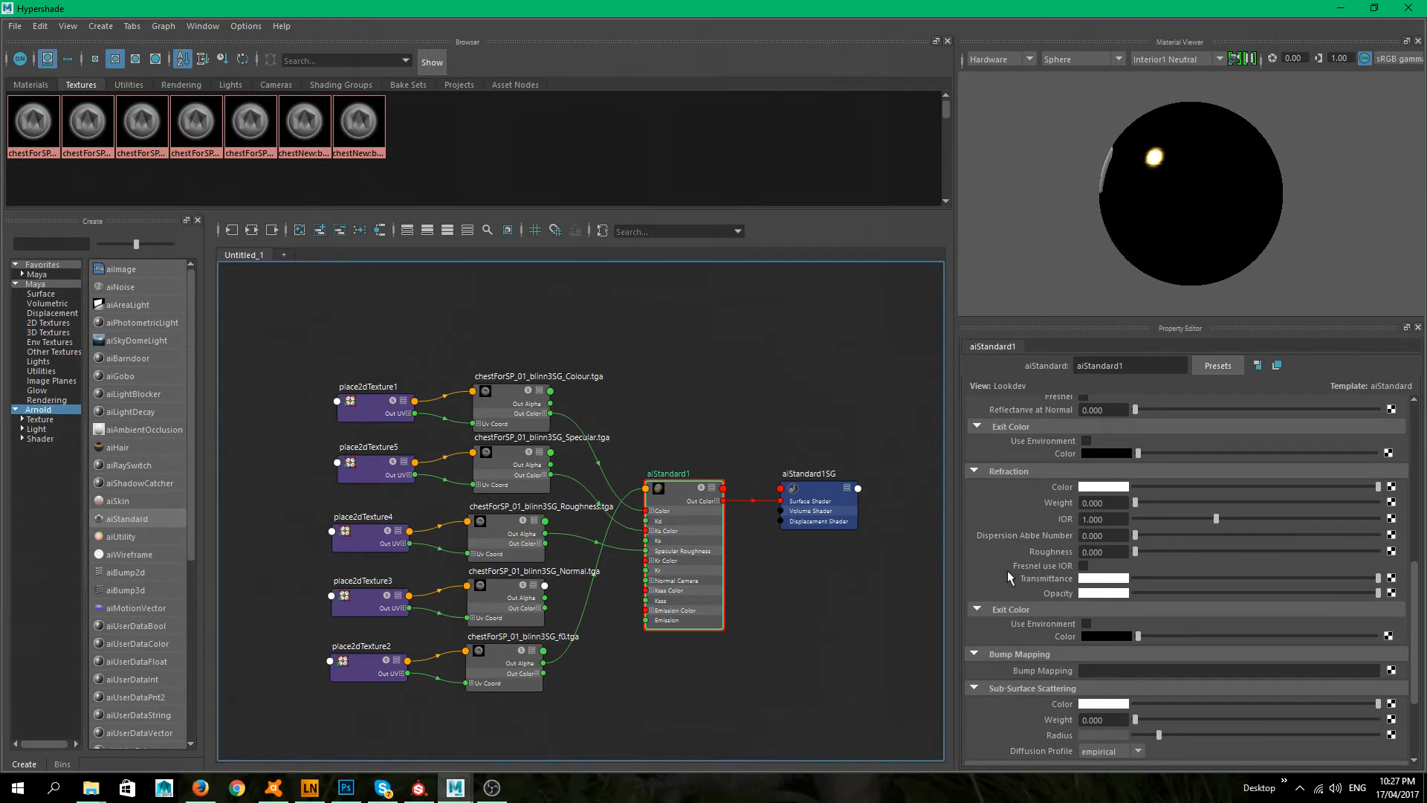
{"action": "scroll", "coordinate": [1140, 559], "scroll_direction": "down", "scroll_amount": 3}
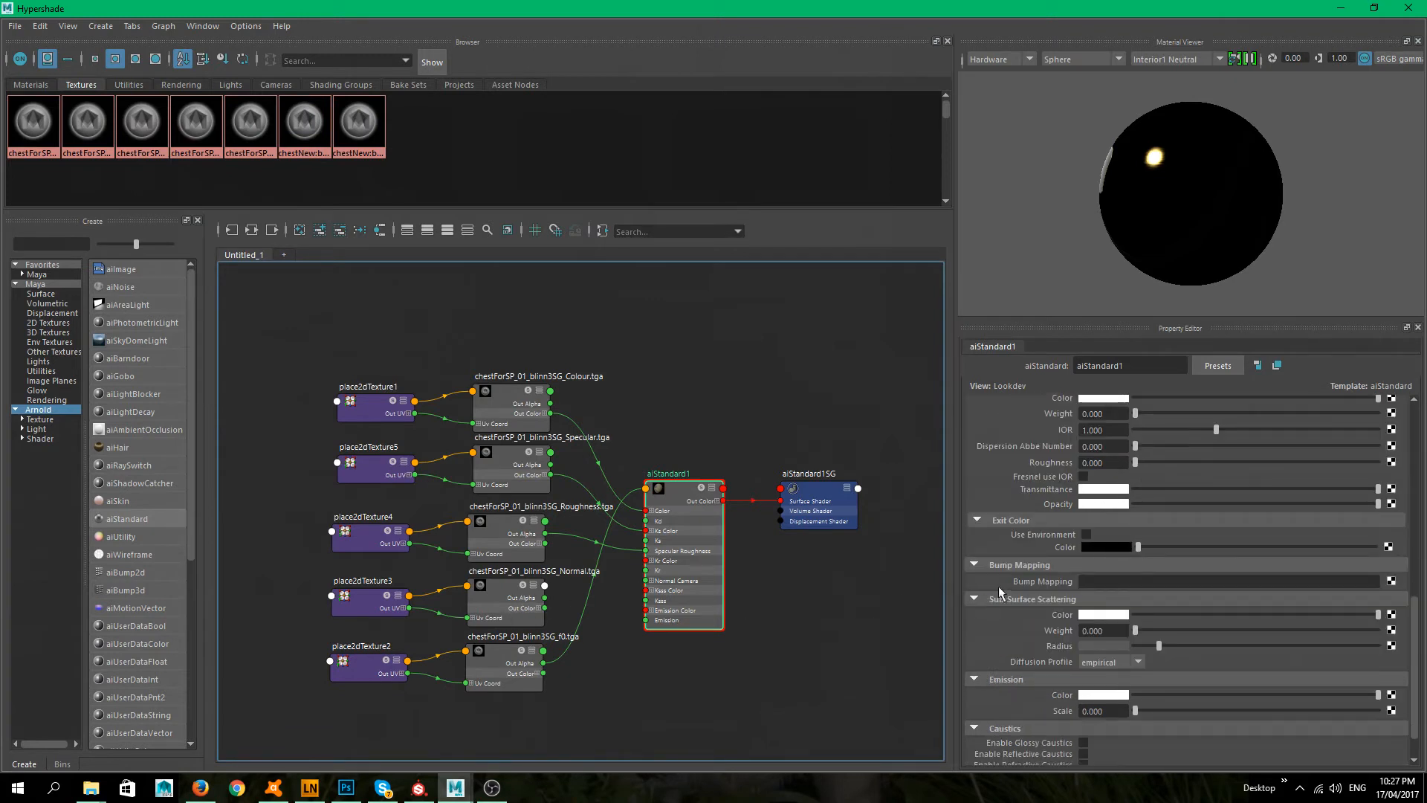
{"action": "middle_click_drag", "start_coordinate": [509, 591], "coordinate": [1069, 579]}
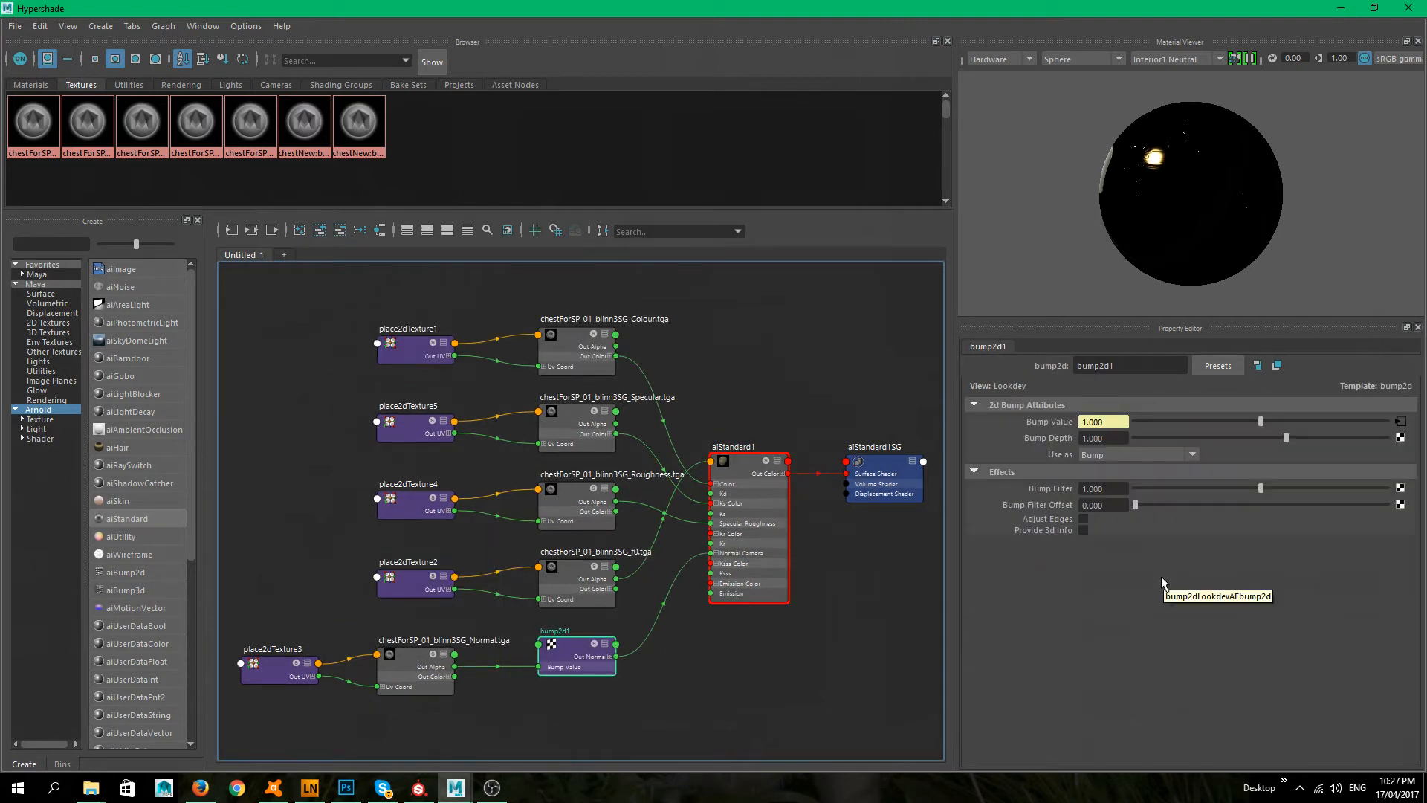
{"action": "left_click", "coordinate": [1192, 455]}
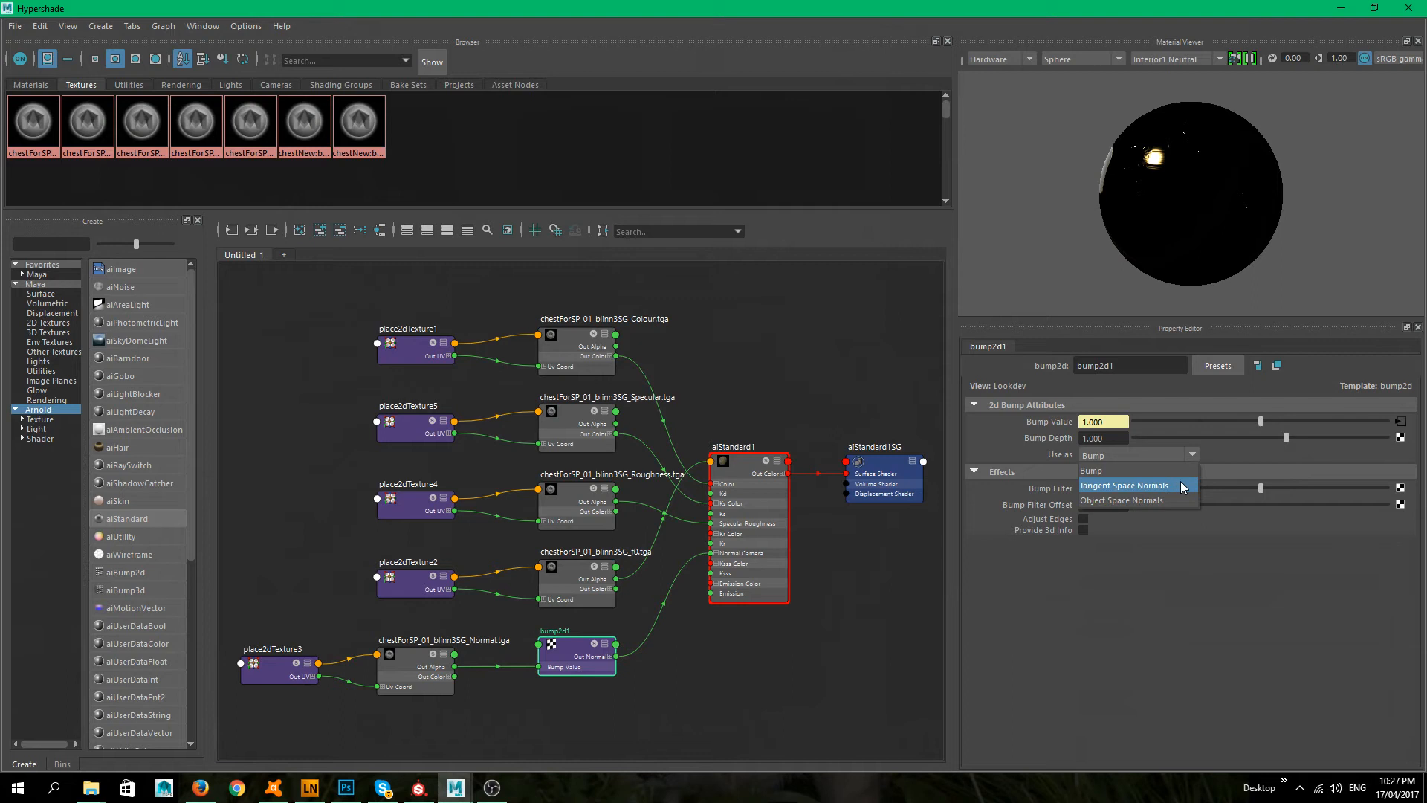
{"action": "left_click", "coordinate": [1183, 487]}
- Tidy the graph by shifting the Normal texture and its placement node closer to bump2d1 and raising aiStandard1 with its shading group
{"action": "left_click", "coordinate": [749, 634]}
{"action": "left_click_drag", "start_coordinate": [312, 631], "coordinate": [424, 671]}
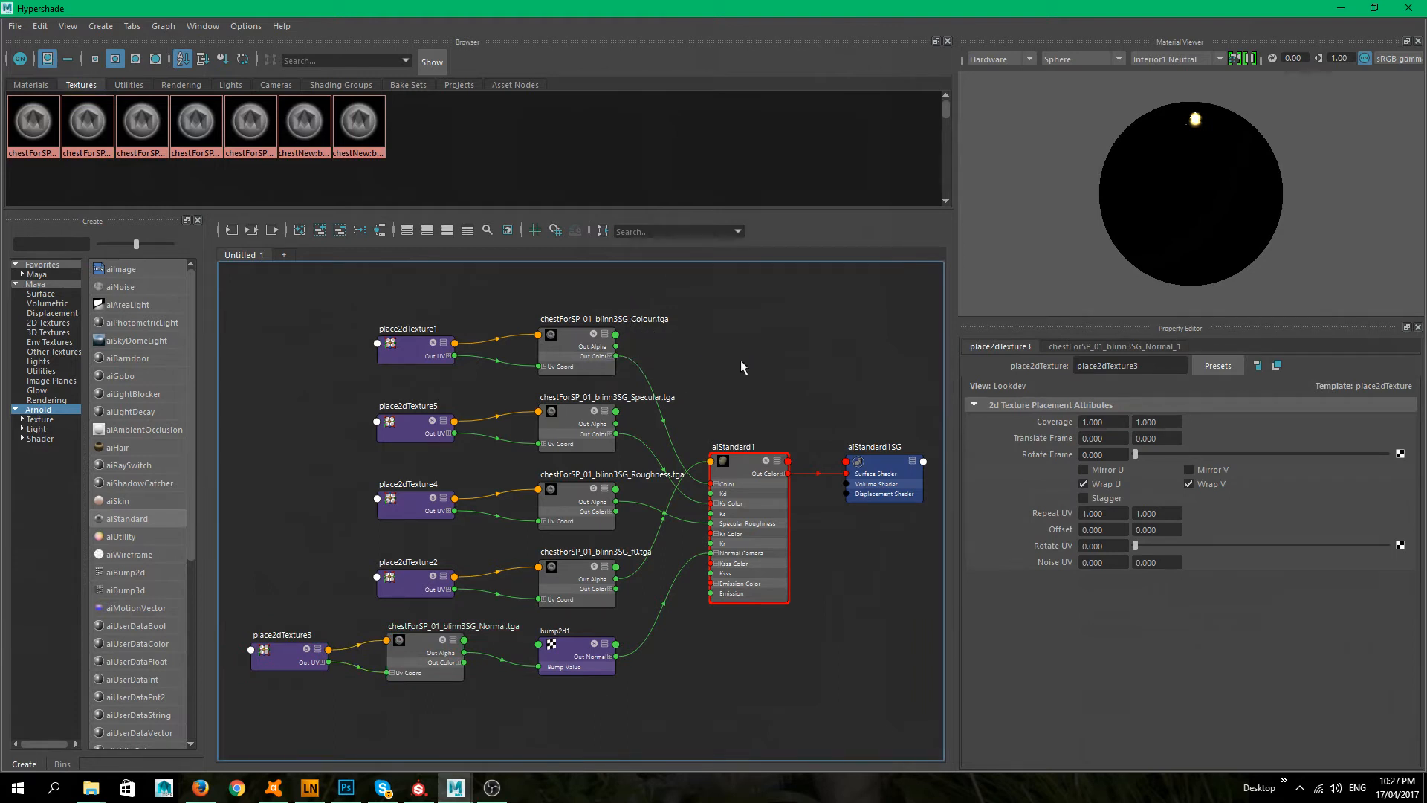
{"action": "left_click_drag", "start_coordinate": [726, 330], "coordinate": [867, 633]}
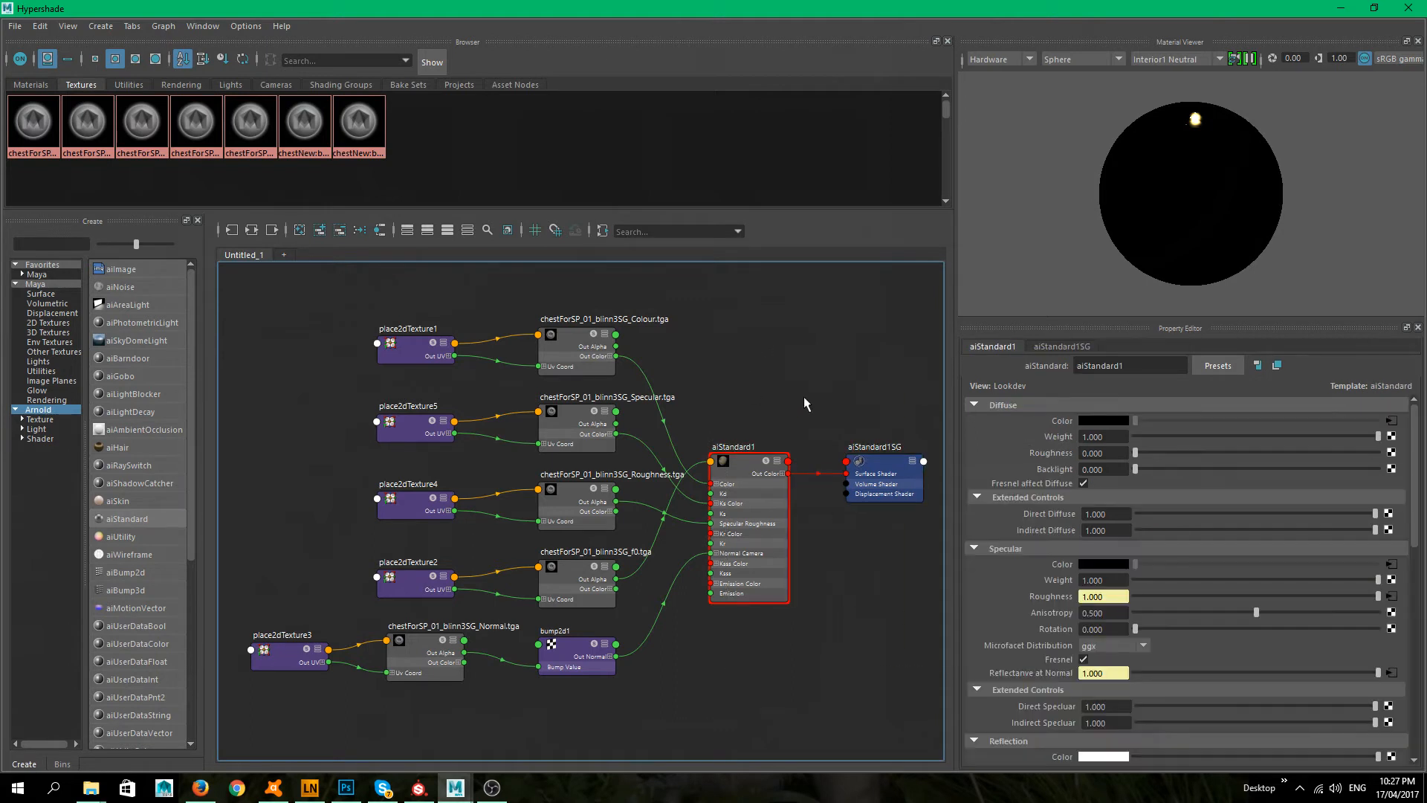
{"action": "left_click_drag", "start_coordinate": [742, 359], "coordinate": [870, 600]}
{"action": "left_click", "coordinate": [853, 657]}
{"action": "left_click_drag", "start_coordinate": [725, 321], "coordinate": [872, 647]}
{"action": "left_click_drag", "start_coordinate": [737, 364], "coordinate": [853, 666]}
{"action": "left_click_drag", "start_coordinate": [752, 598], "coordinate": [744, 558]}
{"action": "left_click", "coordinate": [768, 611]}
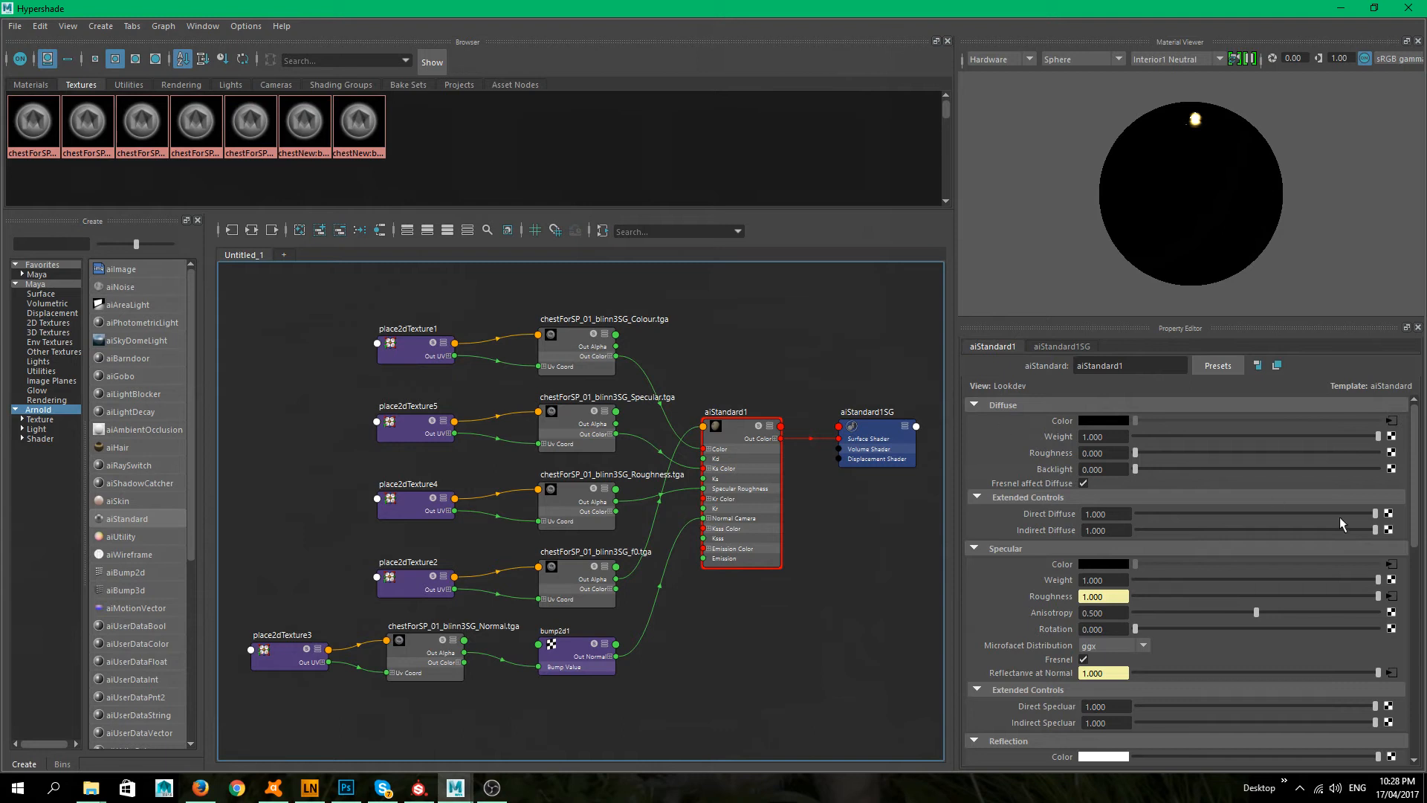
- Check the Color Space settings of the Colour and Specular texture nodes
{"action": "left_click", "coordinate": [573, 343]}
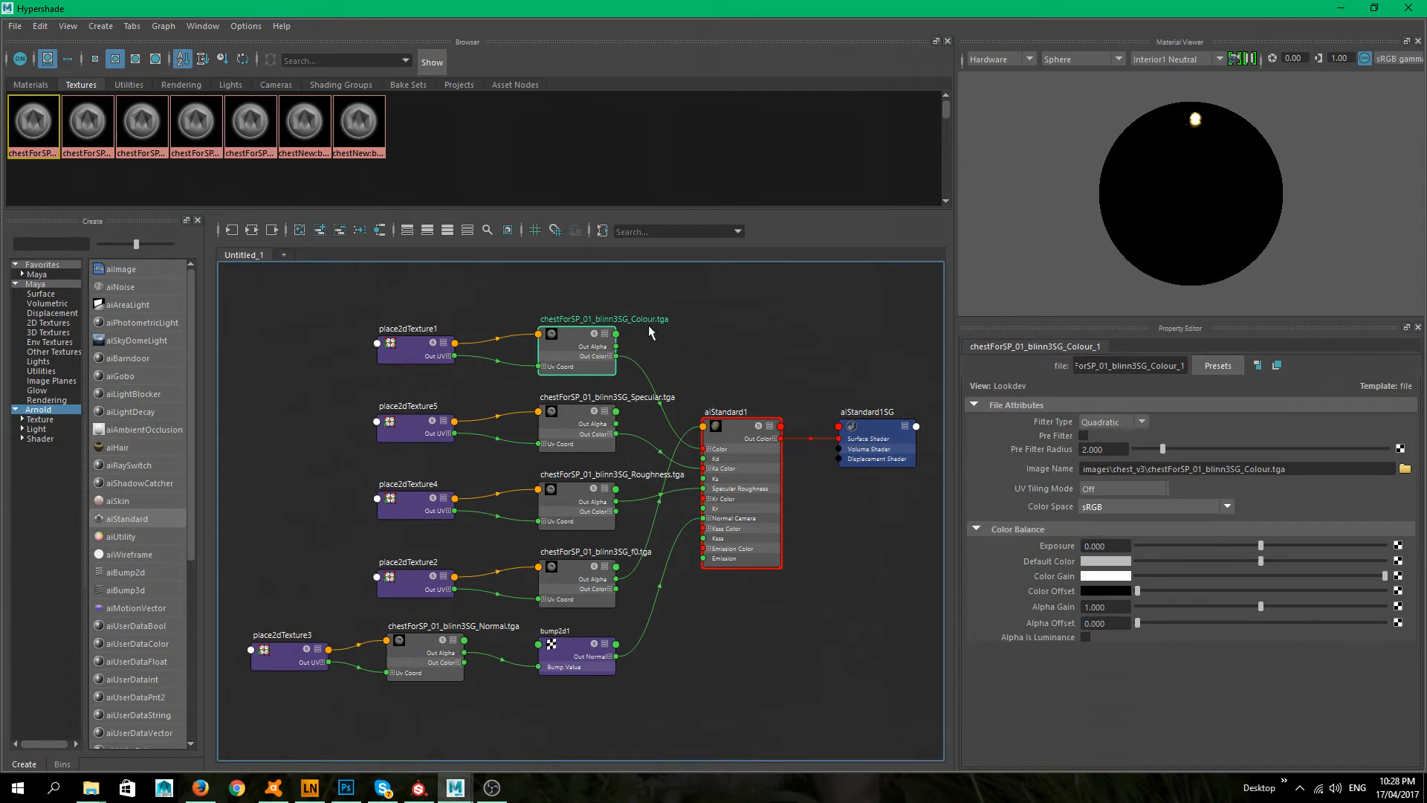
{"action": "left_click", "coordinate": [579, 444]}
{"action": "left_click", "coordinate": [565, 348]}
{"action": "left_click", "coordinate": [564, 414]}
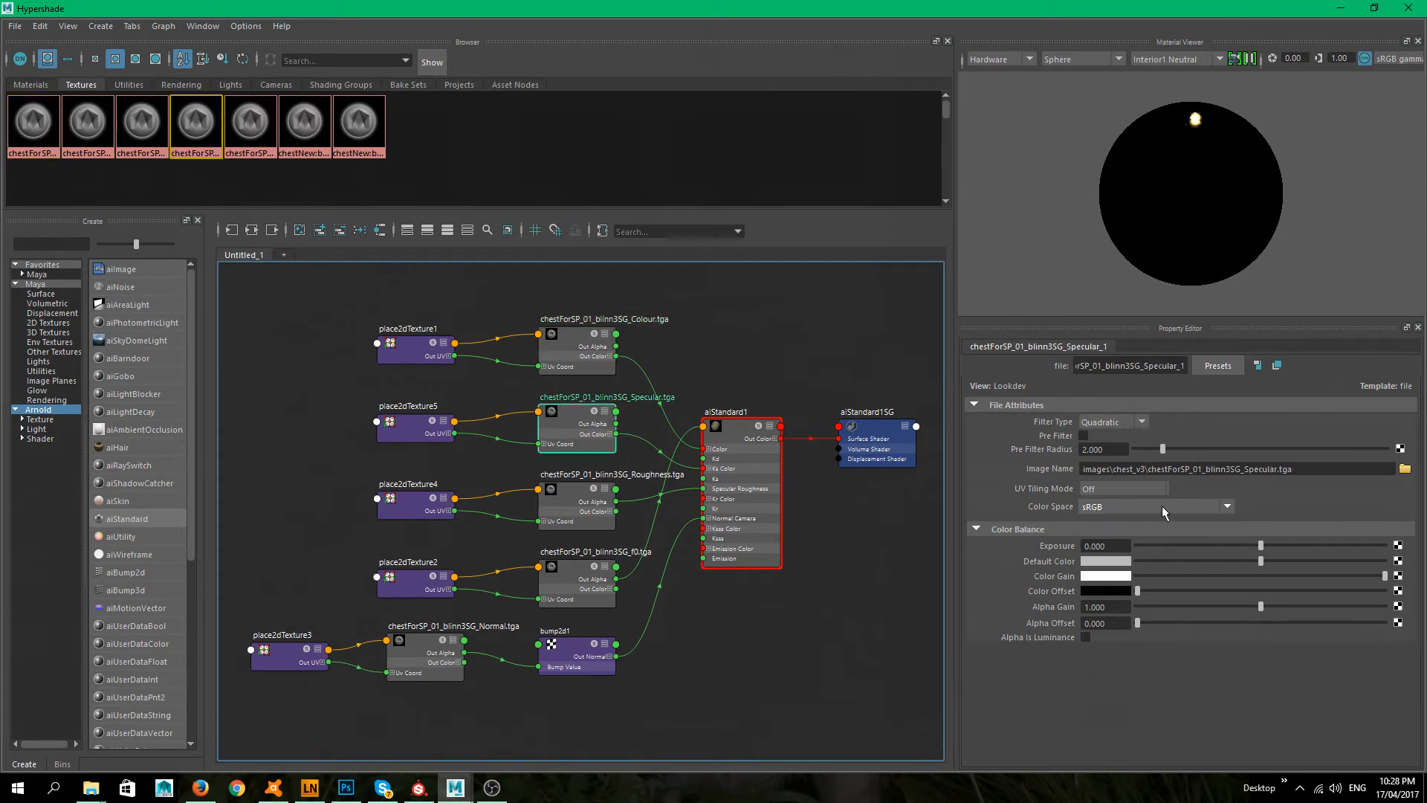
{"action": "left_click", "coordinate": [740, 372]}
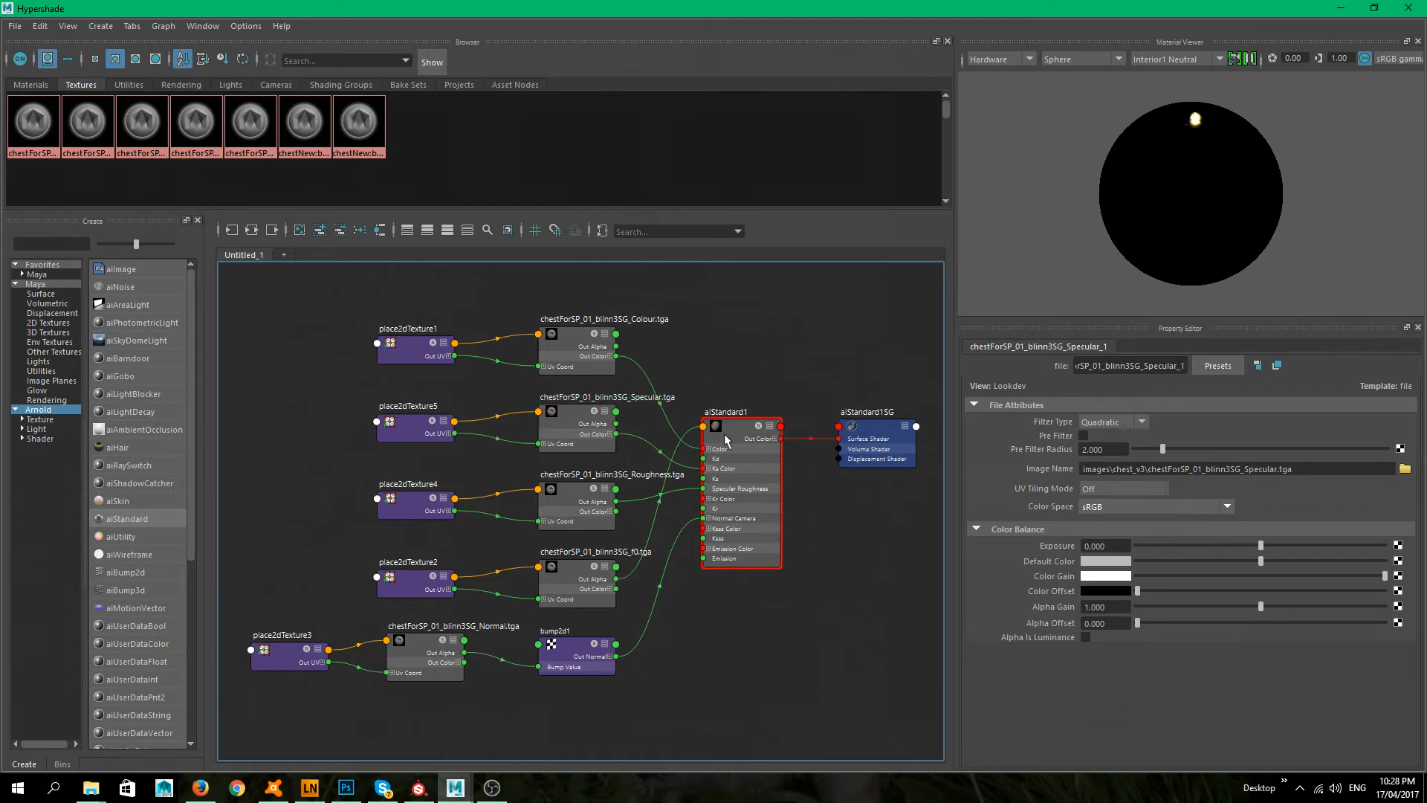
- Set the Color Space of the Roughness texture to Raw
{"action": "left_click", "coordinate": [578, 501]}
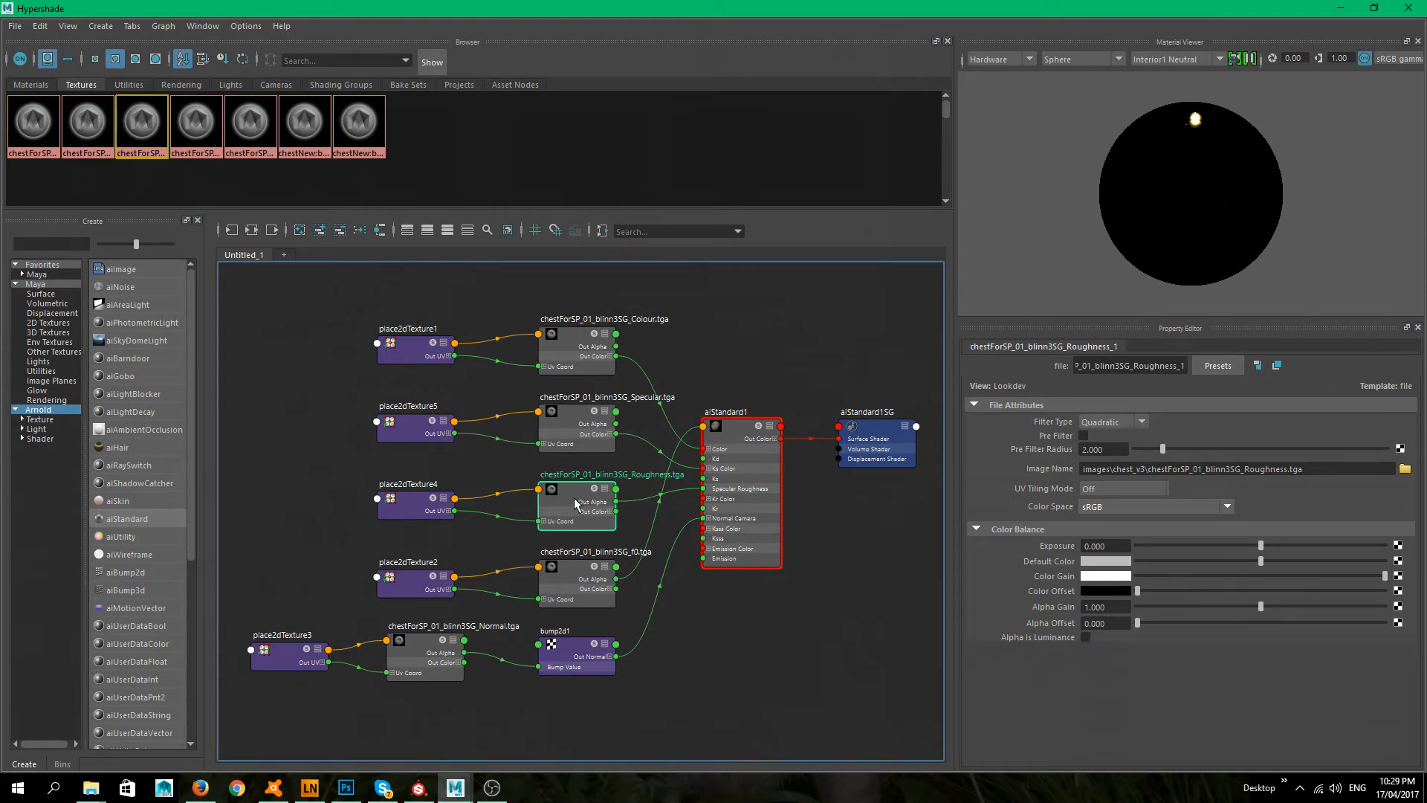
{"action": "left_click", "coordinate": [1232, 512]}
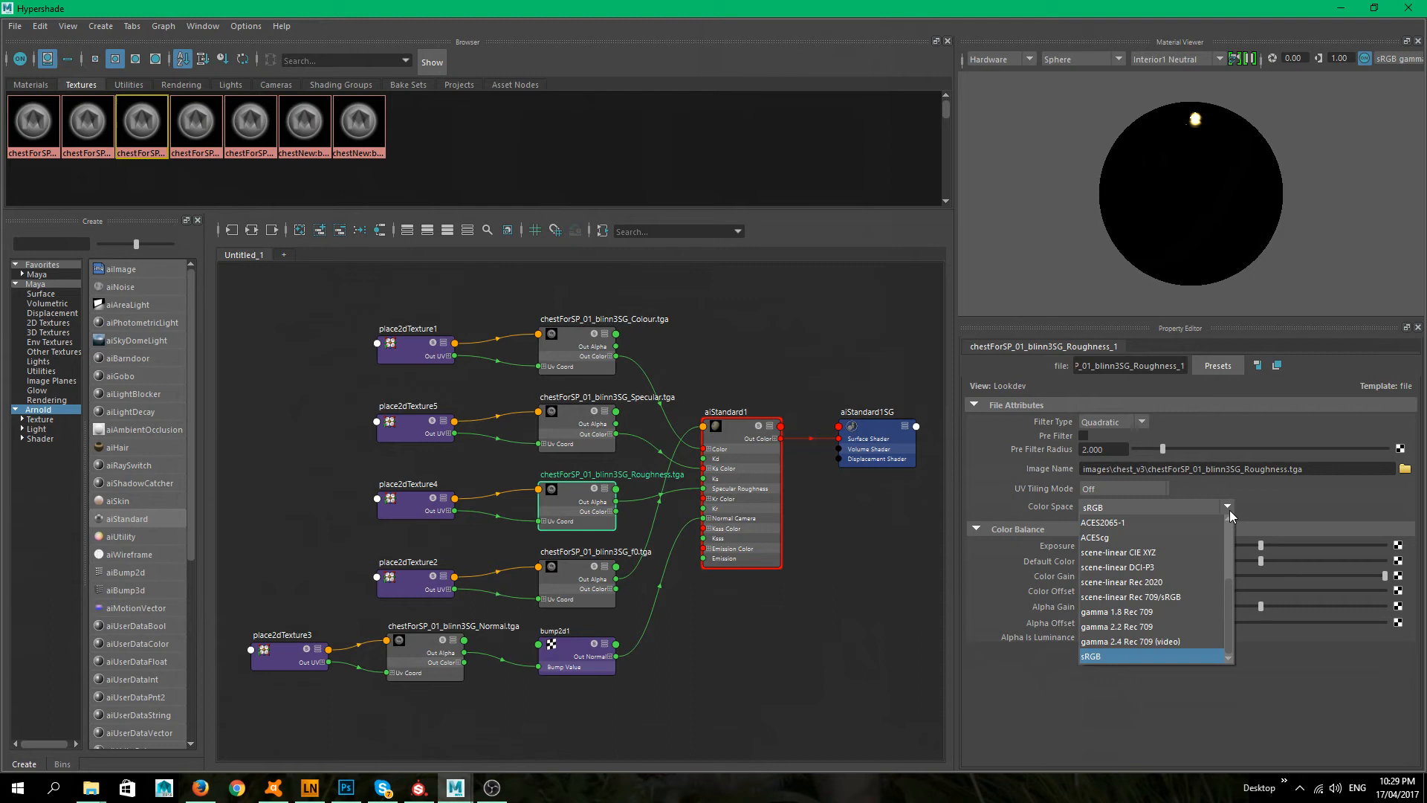
{"action": "left_click", "coordinate": [1131, 611]}
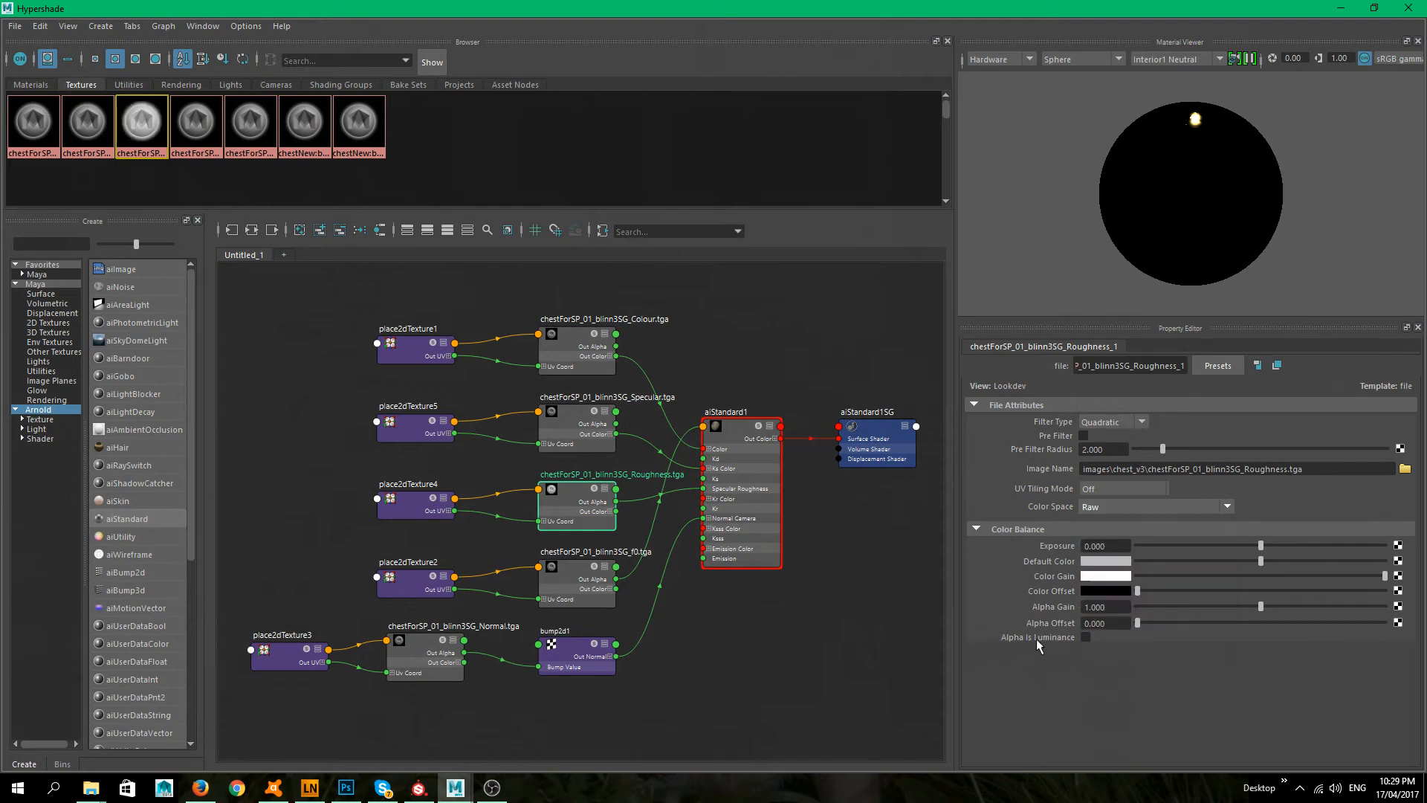
- Set the f0 texture's Color Space to Raw and enable its Alpha Is Luminance option
{"action": "left_click", "coordinate": [584, 571]}
{"action": "left_click", "coordinate": [1108, 504]}
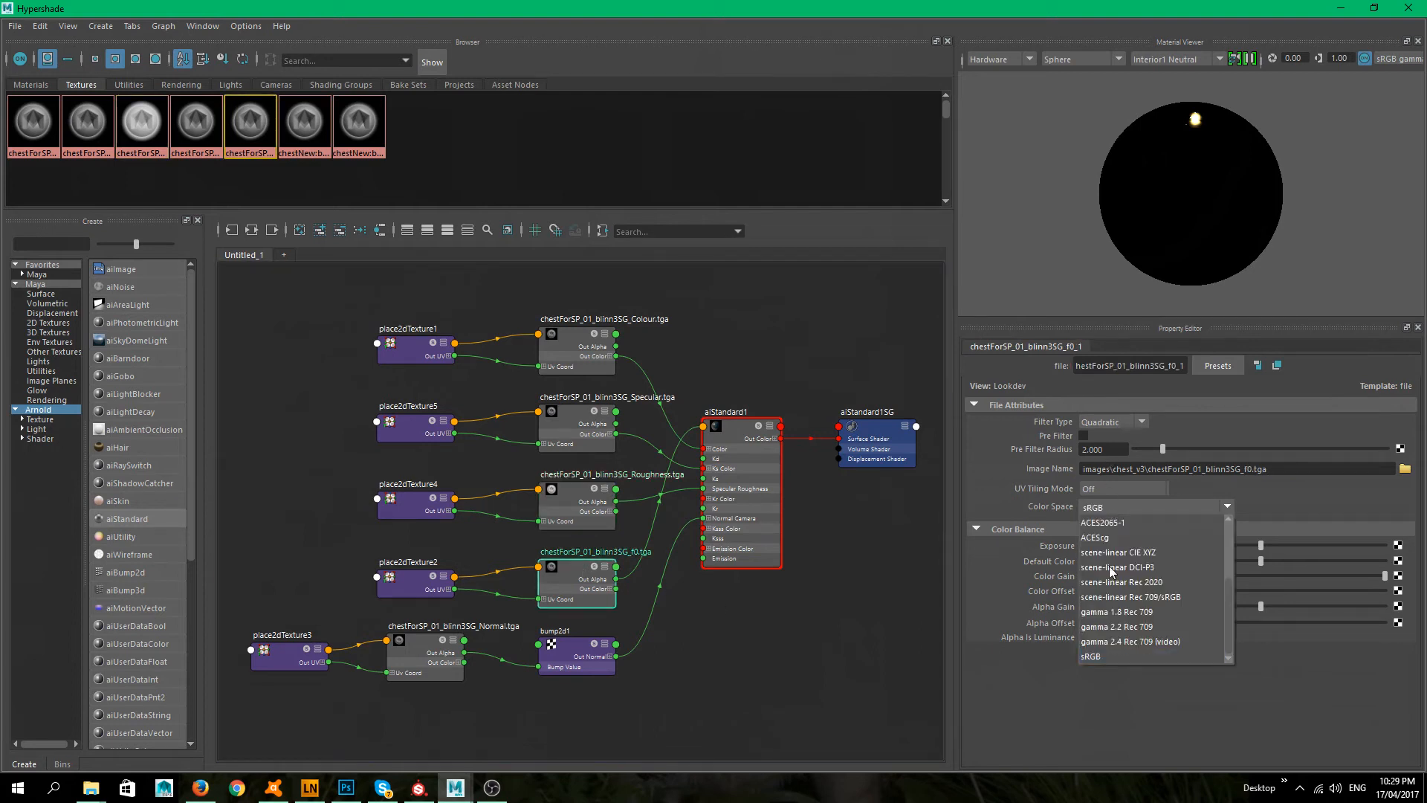
{"action": "left_click", "coordinate": [1107, 611]}
{"action": "left_click", "coordinate": [1085, 637]}
{"action": "left_click", "coordinate": [638, 636]}
- Set the Color Space of the Normal texture to Raw
{"action": "left_click", "coordinate": [402, 638]}
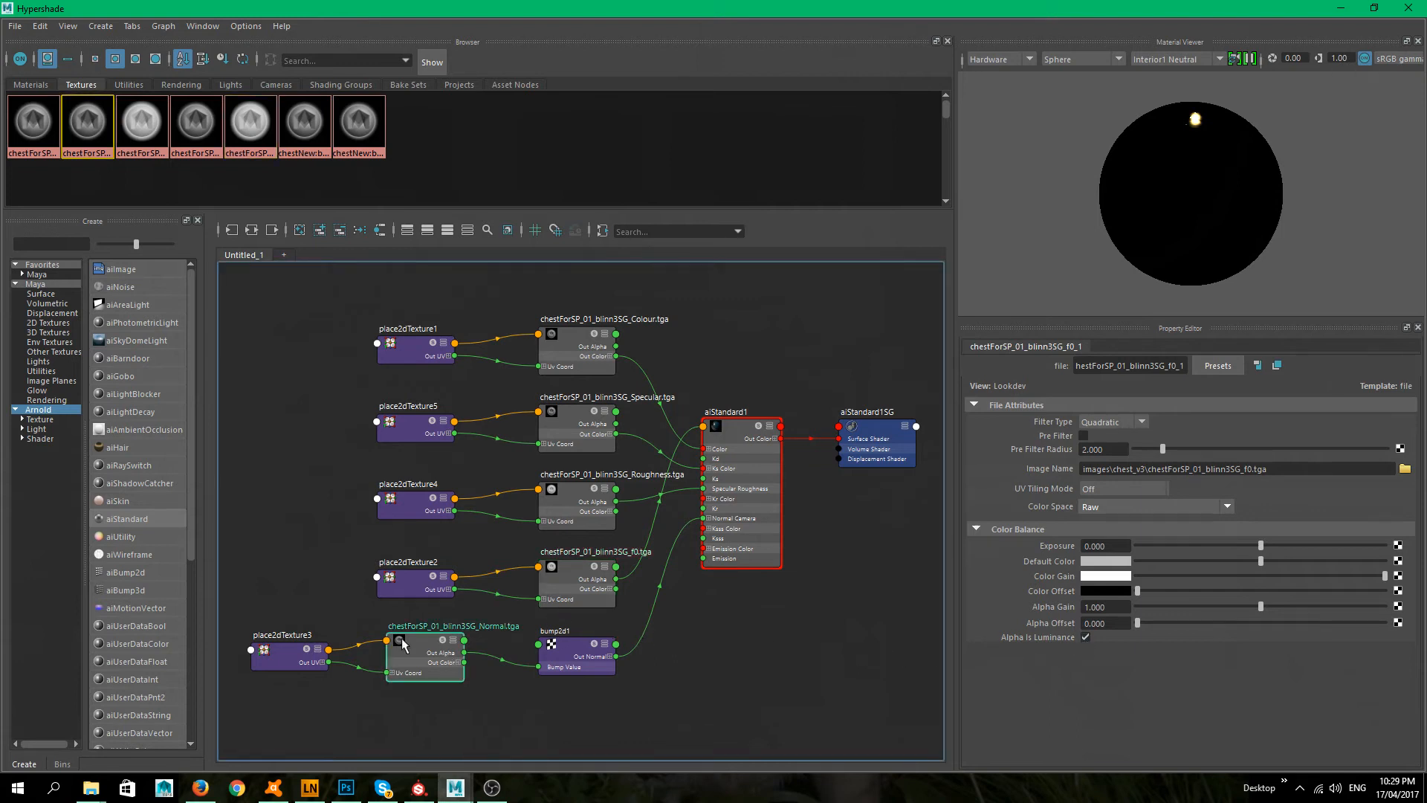
{"action": "left_click", "coordinate": [1098, 516]}
{"action": "left_click", "coordinate": [1127, 607]}
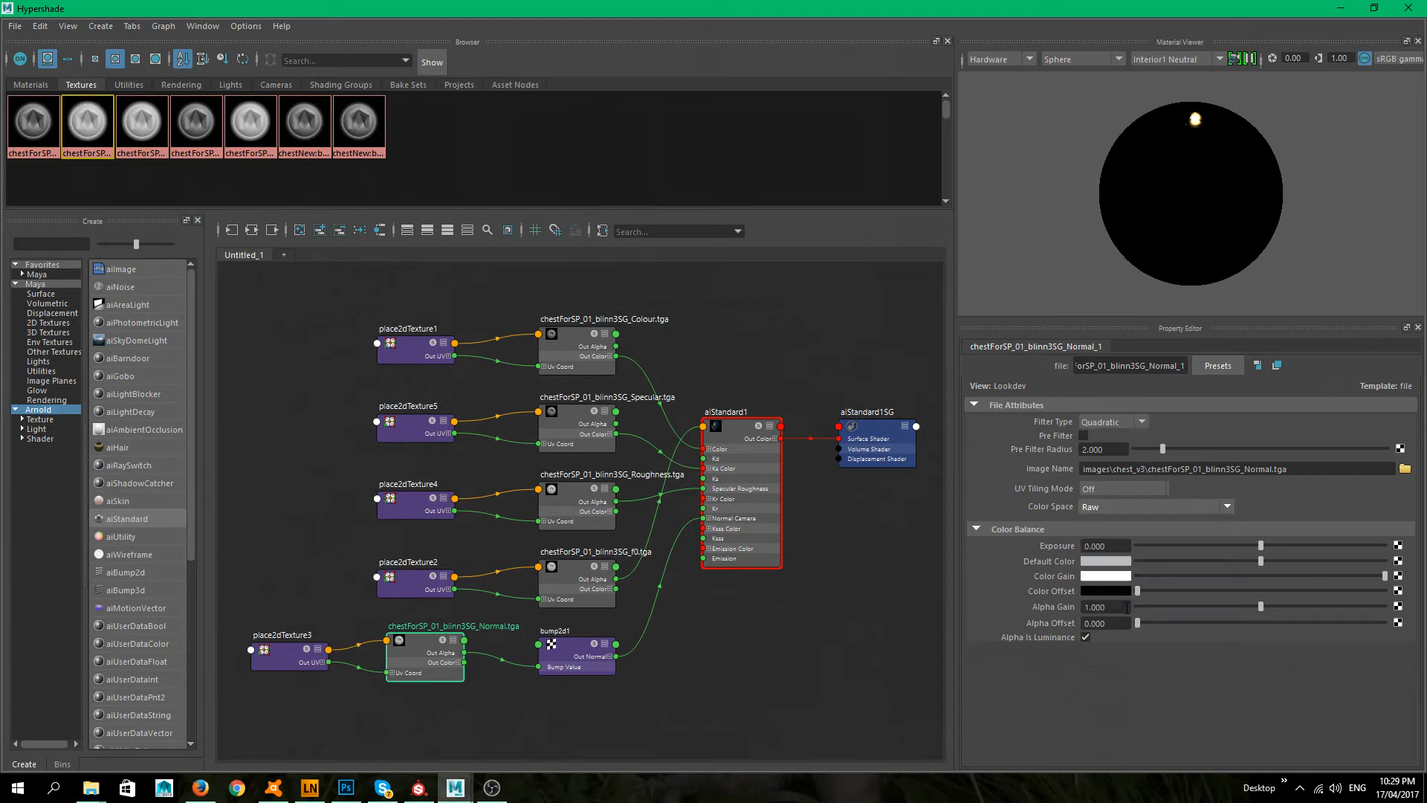
{"action": "left_click", "coordinate": [649, 648]}
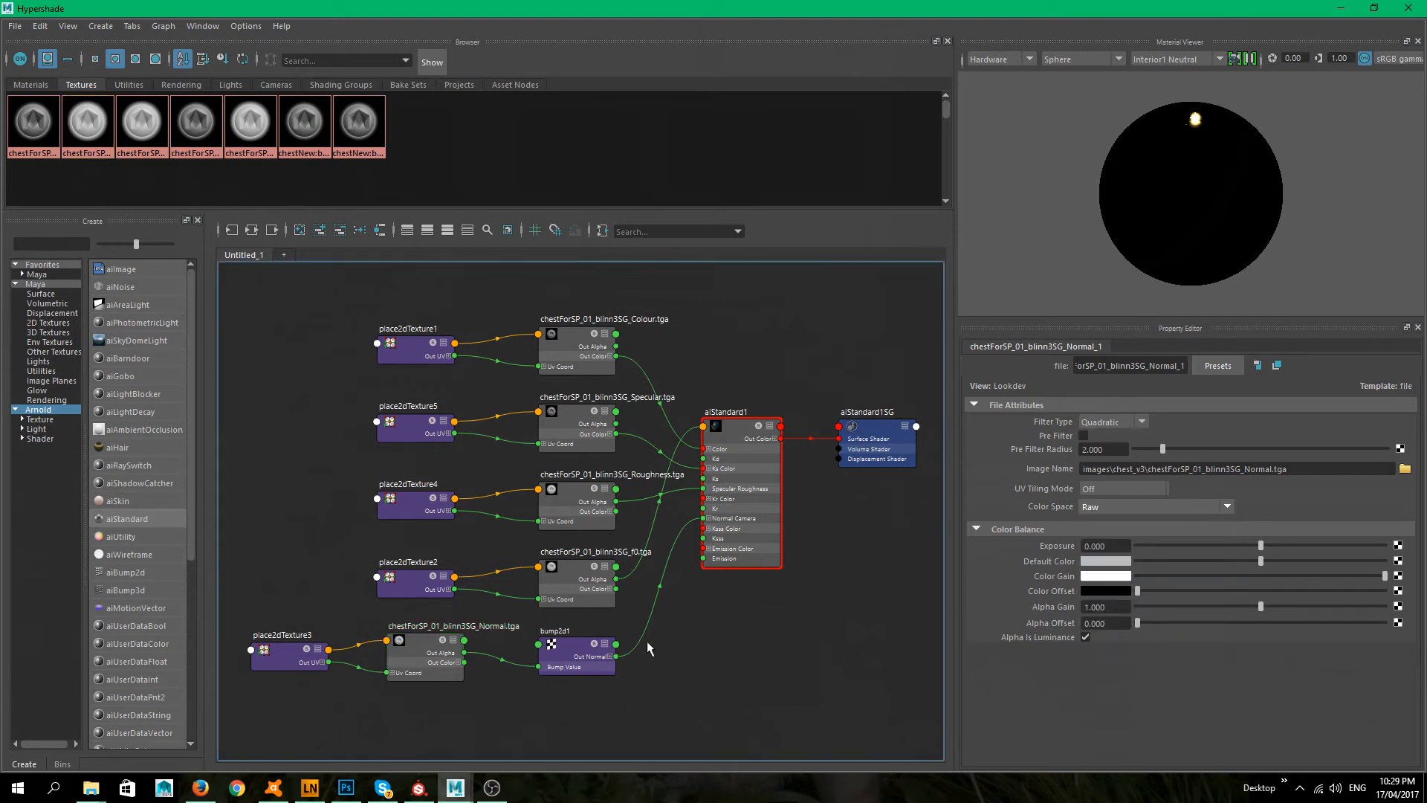
- Select bump2d1, then restore and shrink the Hypershade window so the main window's attribute area is uncovered
{"action": "left_click", "coordinate": [569, 648]}
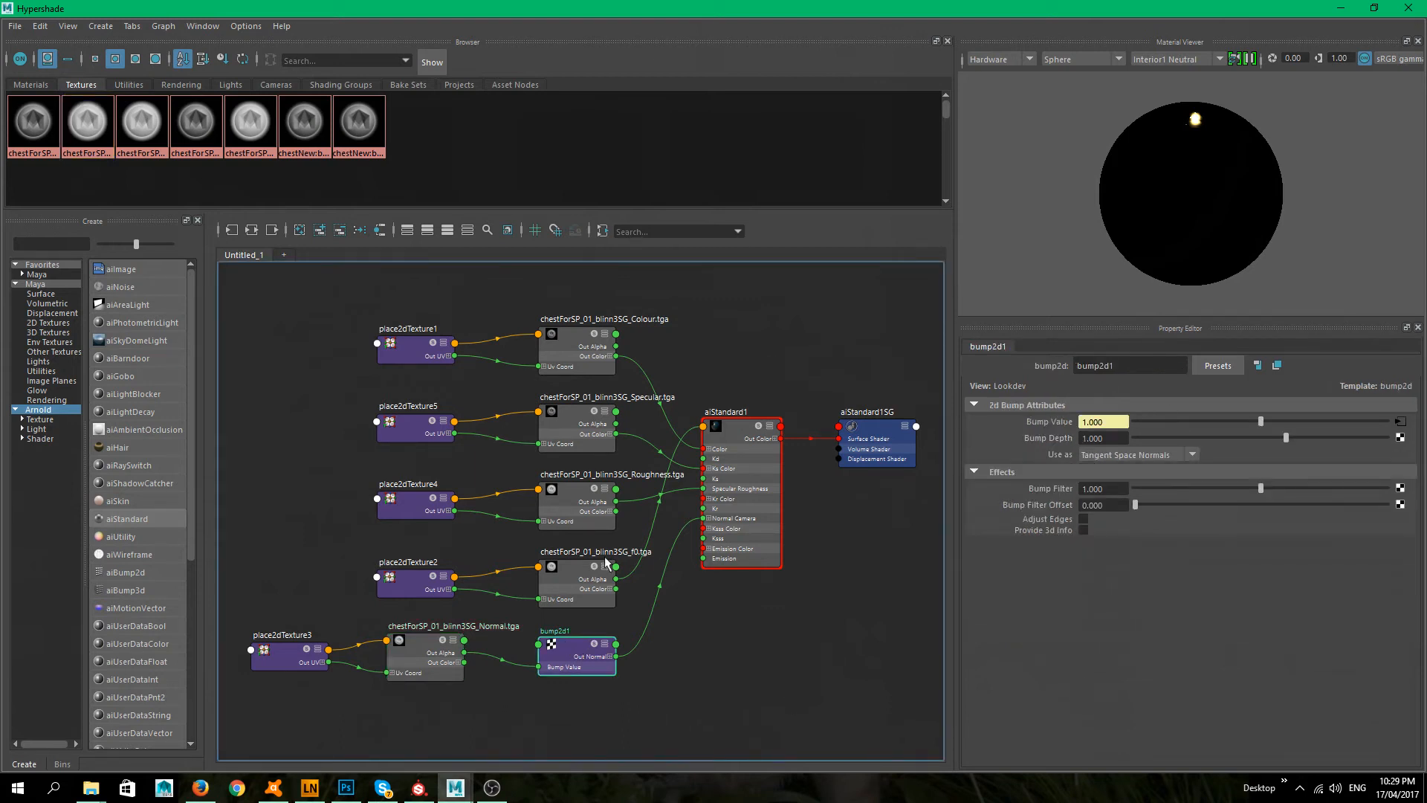
{"action": "double_click", "coordinate": [805, 12]}
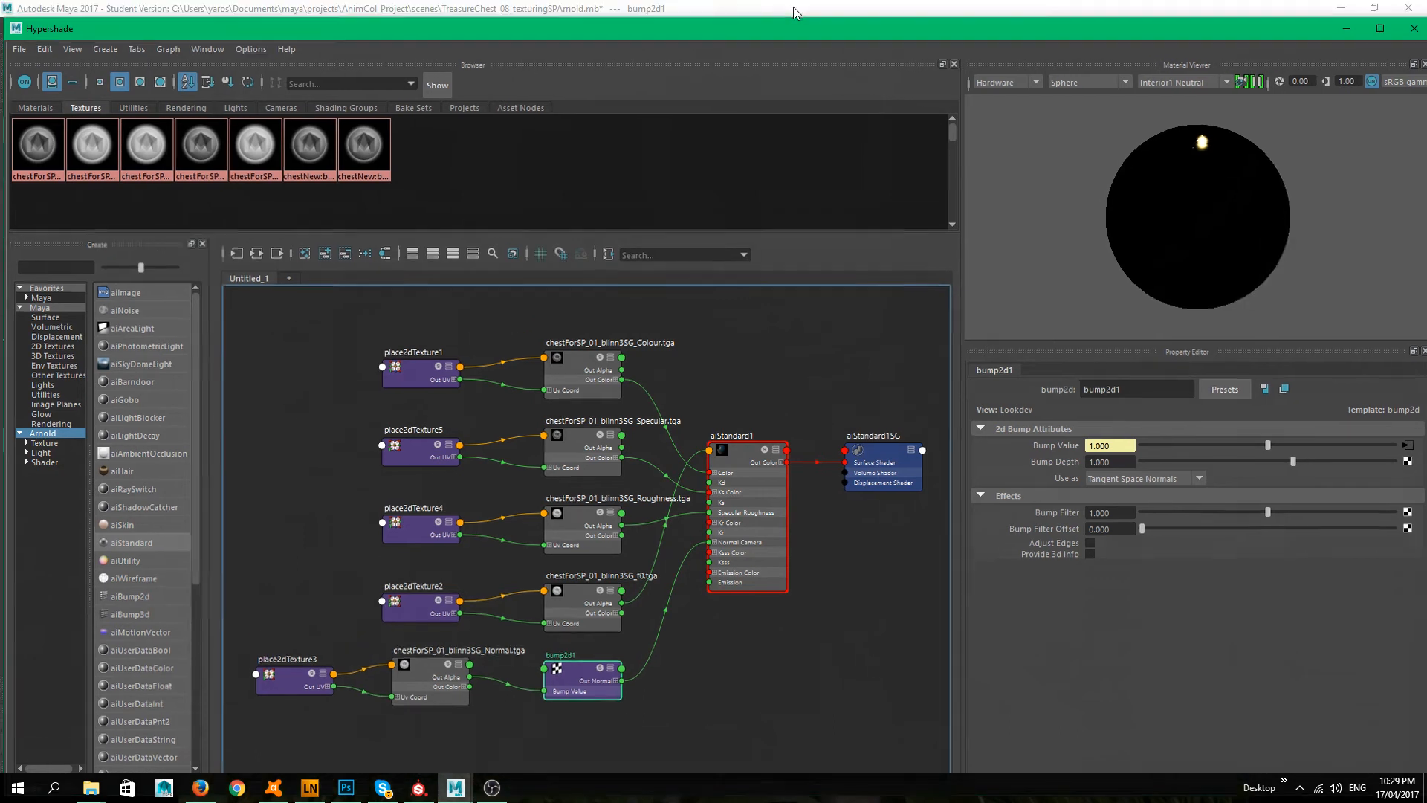
{"action": "double_click", "coordinate": [948, 41]}
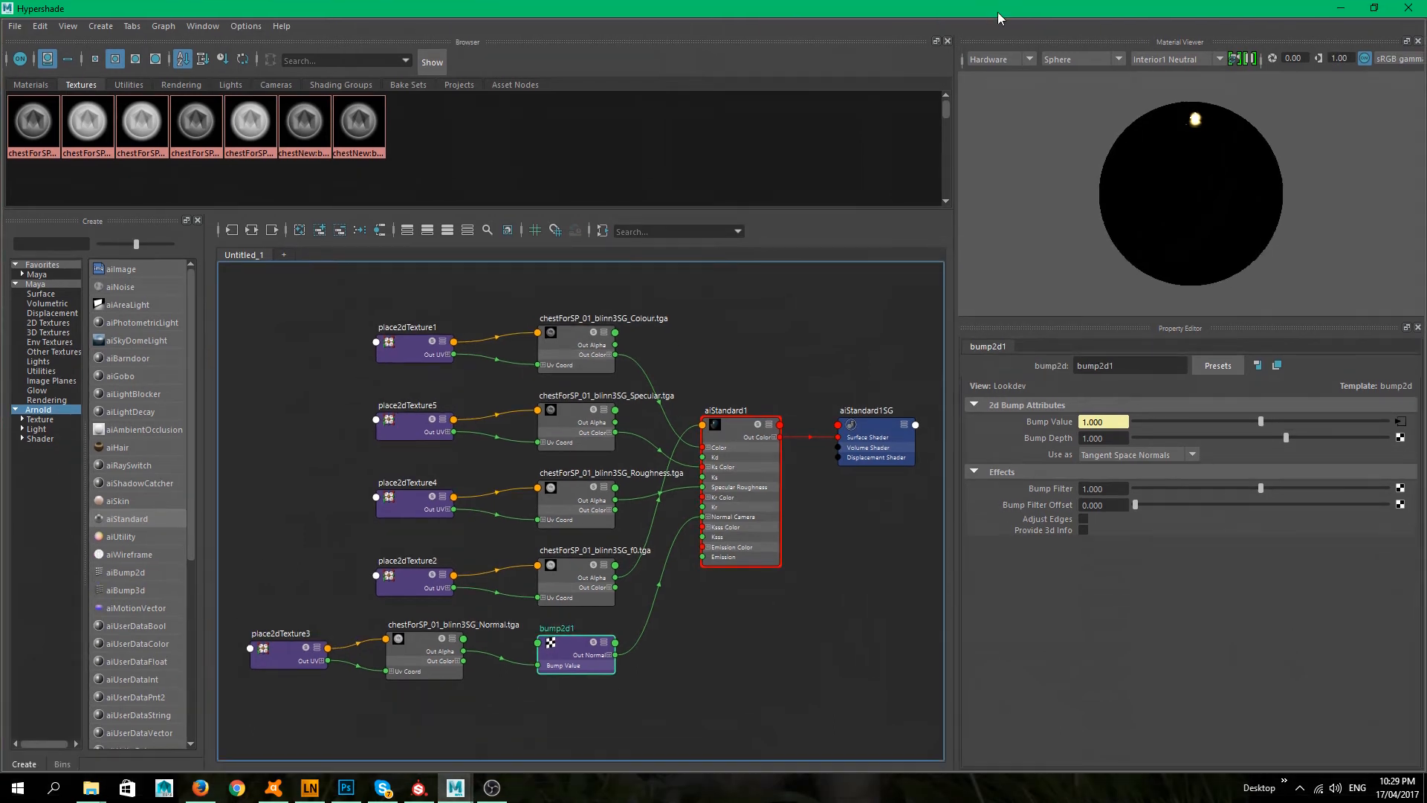
{"action": "left_click", "coordinate": [1378, 7]}
{"action": "left_click_drag", "start_coordinate": [1324, 49], "coordinate": [1042, 92]}
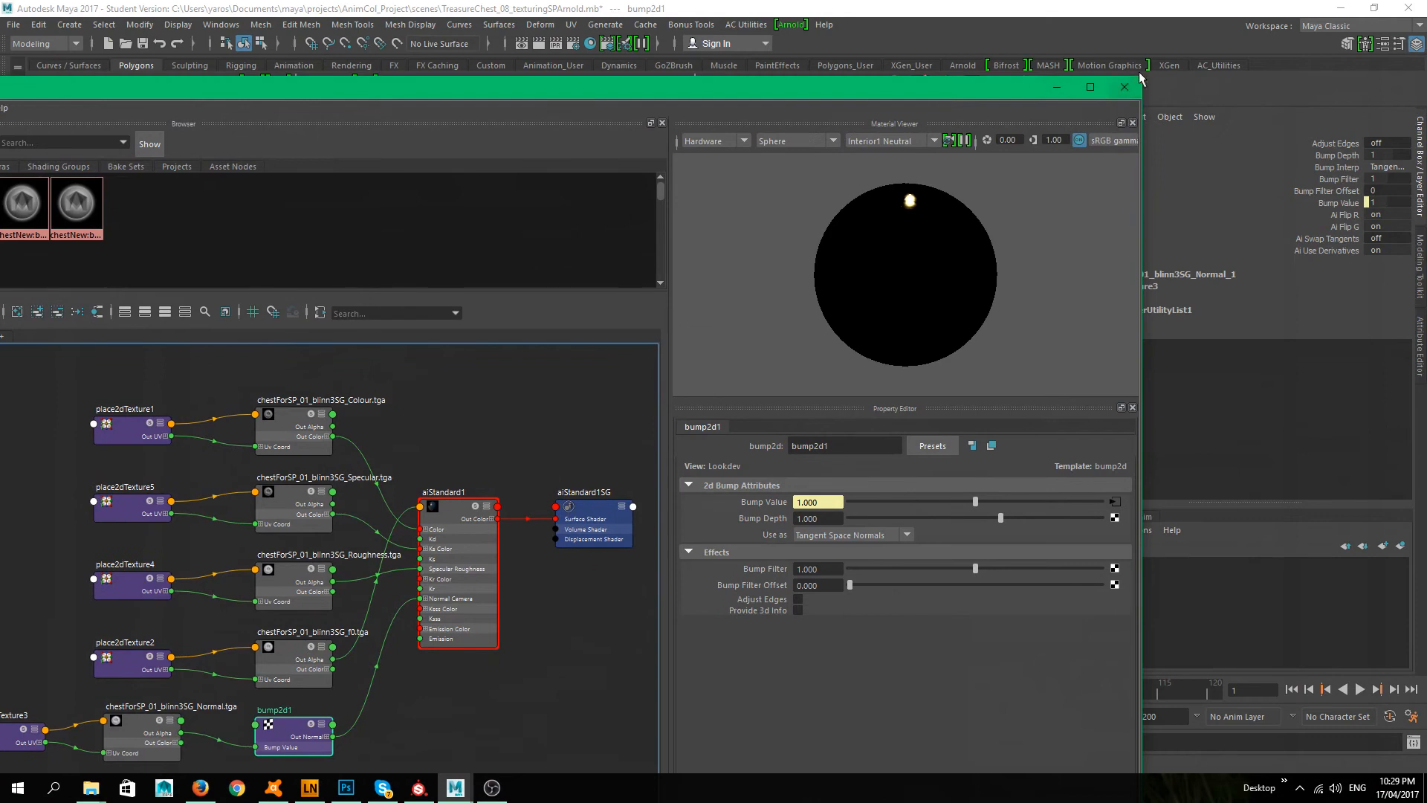
{"action": "left_click_drag", "start_coordinate": [1145, 123], "coordinate": [665, 122]}
{"action": "left_click_drag", "start_coordinate": [439, 86], "coordinate": [697, 61]}
- Turn off Flip R Channel and Flip G Channel in bump2d1's Arnold attributes
{"action": "scroll", "coordinate": [373, 459], "scroll_direction": "down", "scroll_amount": 2}
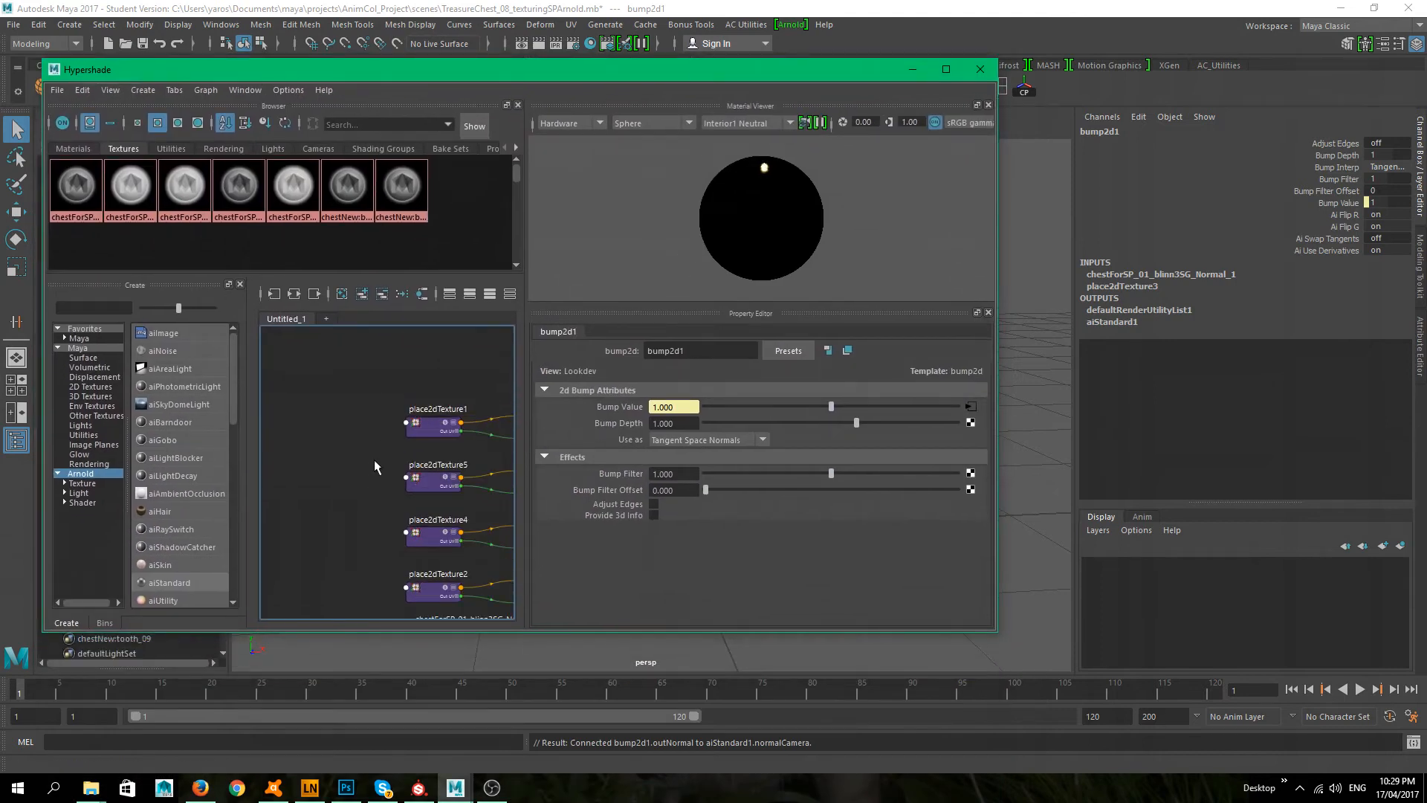
{"action": "middle_click_drag", "start_coordinate": [455, 534], "coordinate": [431, 402], "text": "alt"}
{"action": "left_click", "coordinate": [416, 511]}
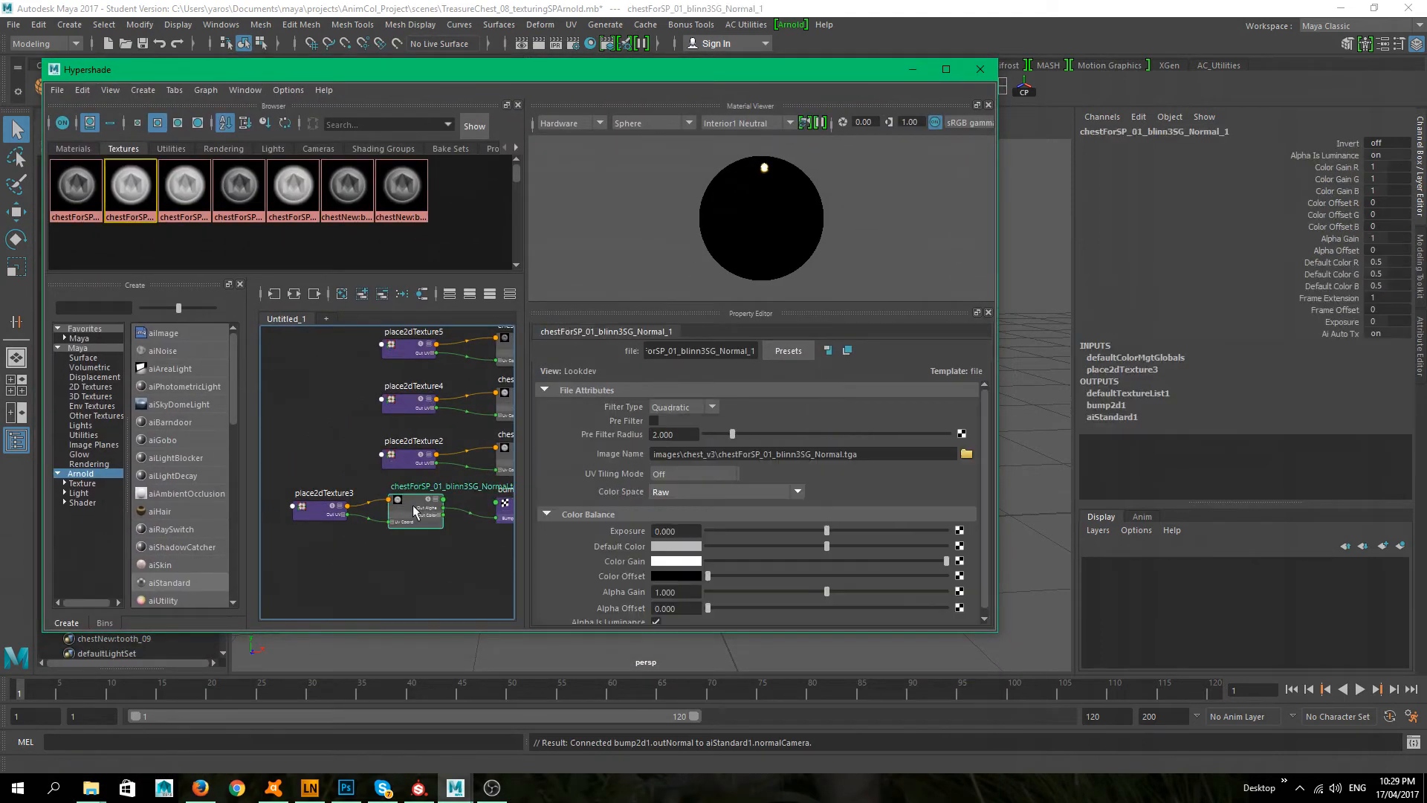
{"action": "left_click", "coordinate": [1420, 347]}
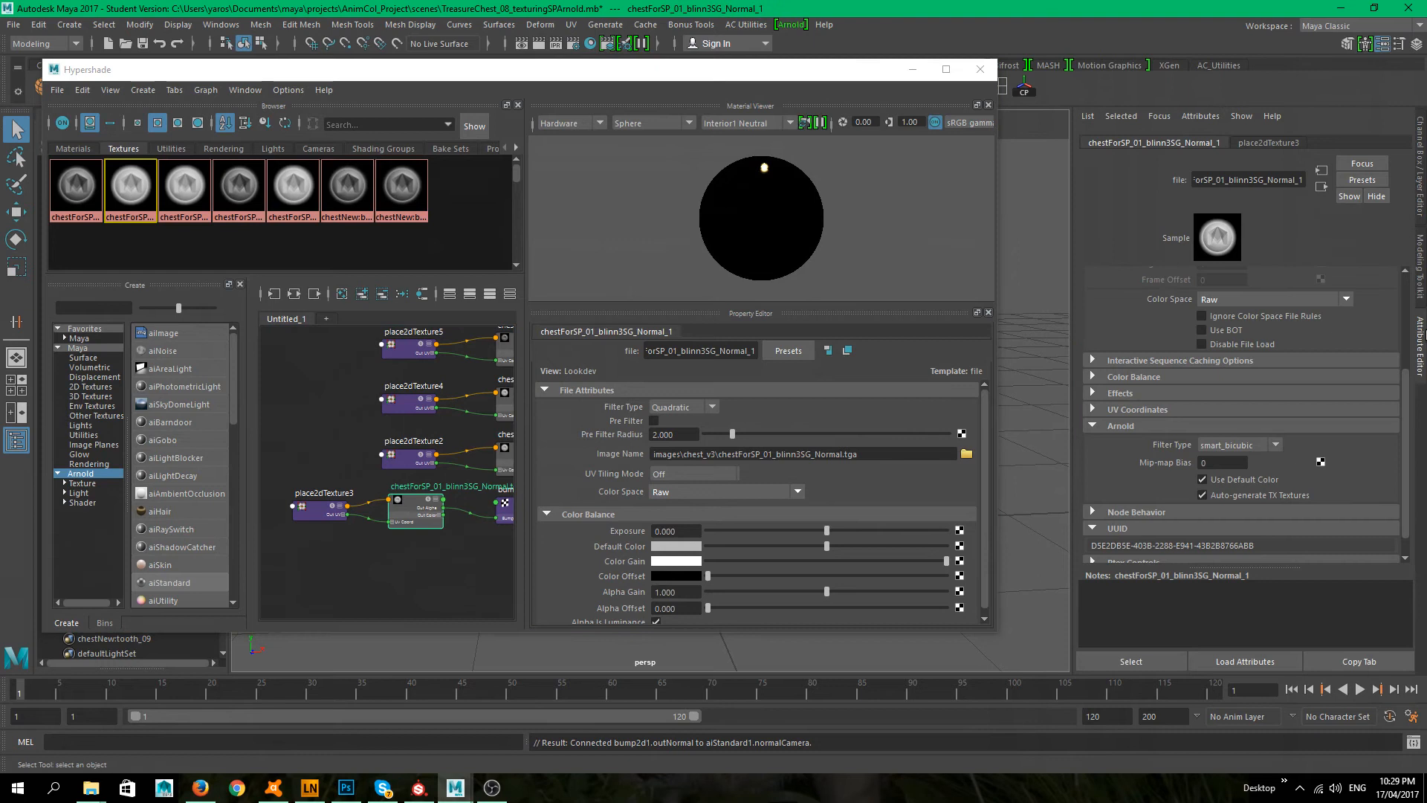
{"action": "scroll", "coordinate": [1215, 436], "scroll_direction": "down", "scroll_amount": 1}
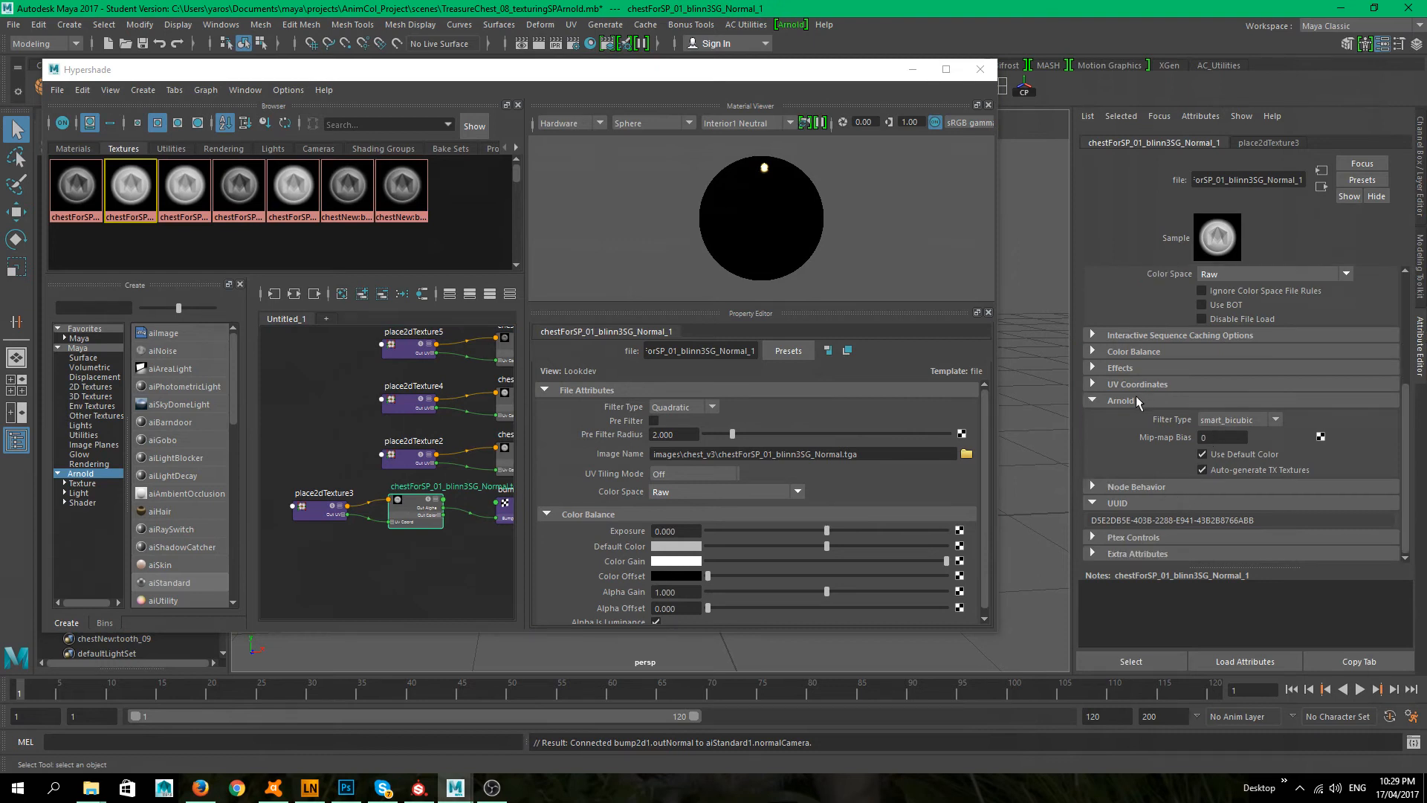
{"action": "left_click", "coordinate": [504, 511]}
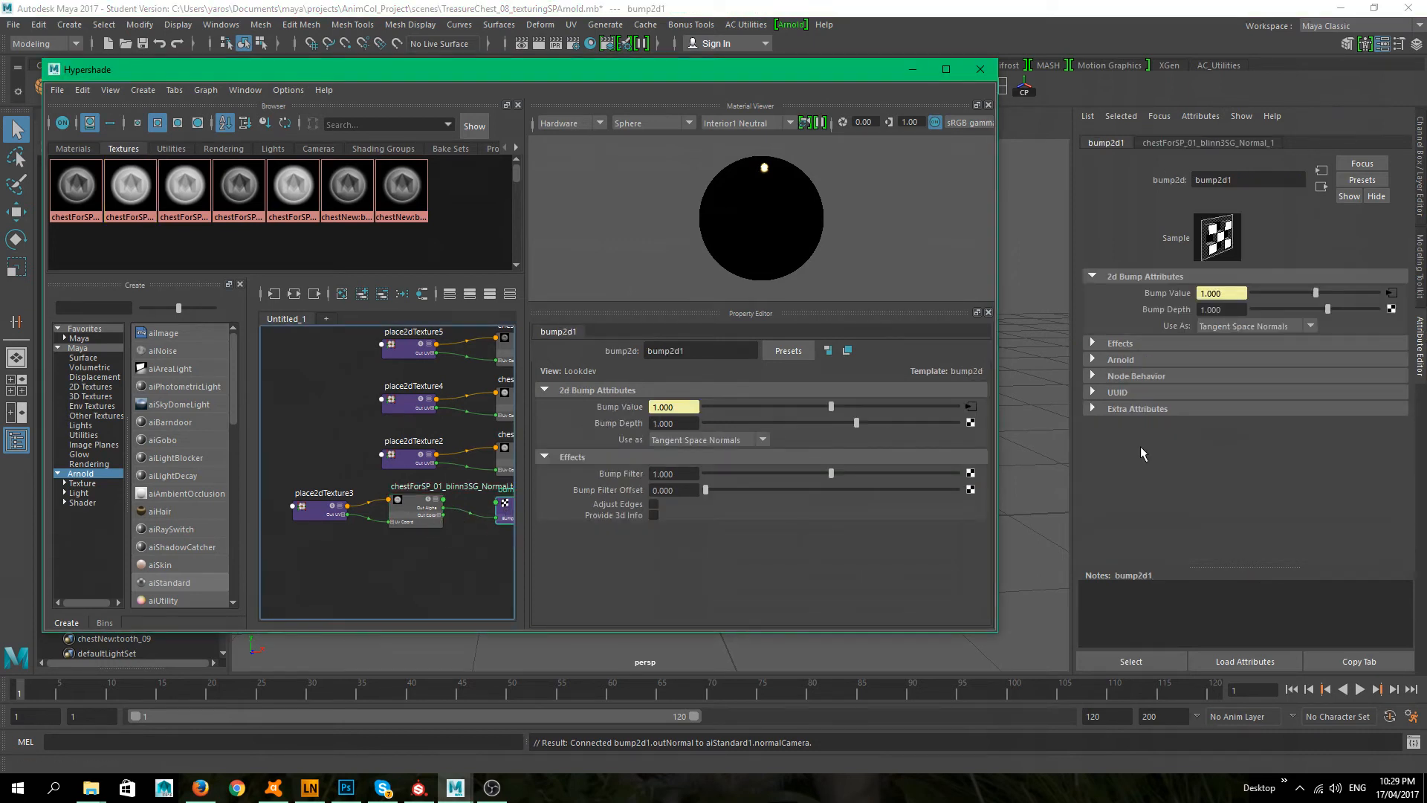
{"action": "left_click", "coordinate": [1144, 359]}
{"action": "middle_click_drag", "start_coordinate": [456, 554], "coordinate": [355, 557]}
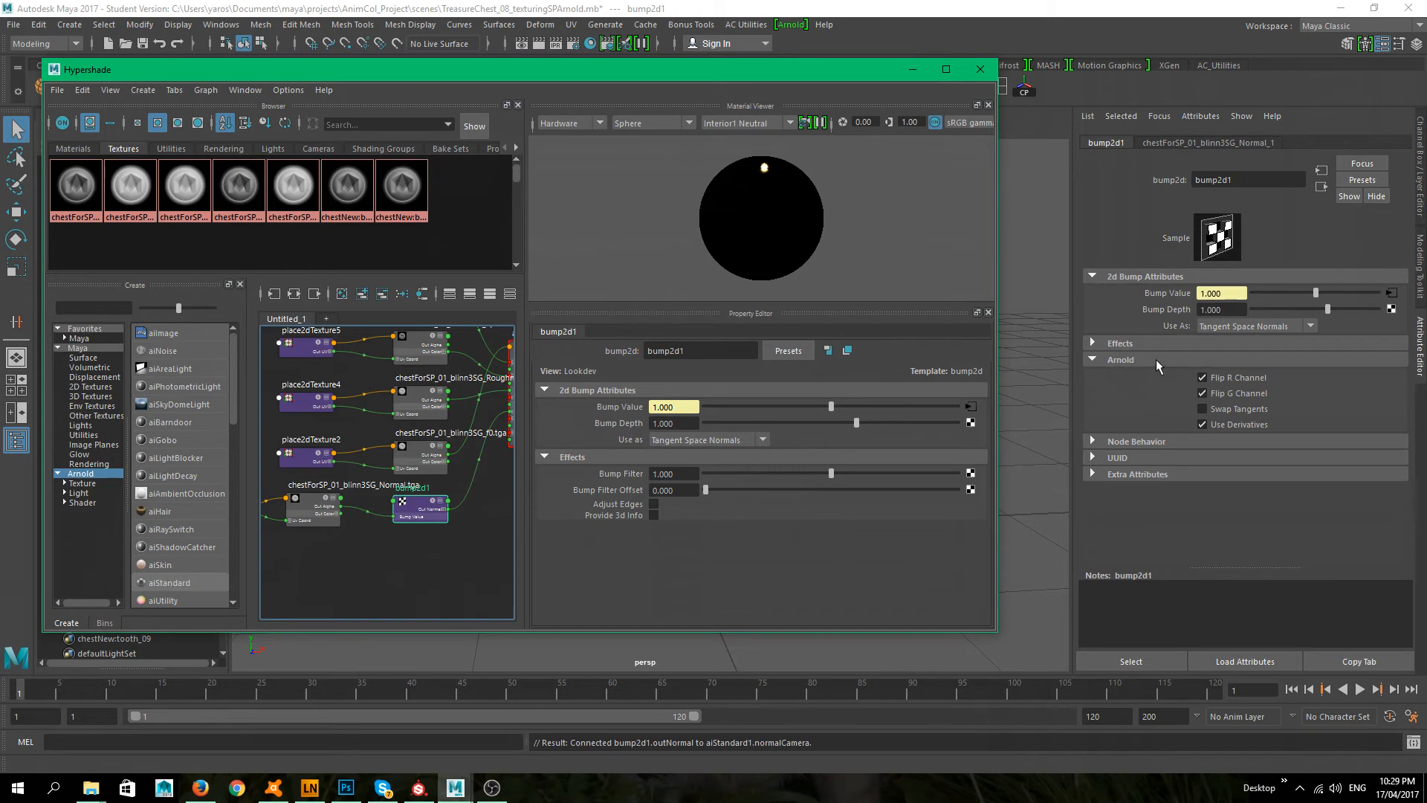
{"action": "left_click", "coordinate": [1202, 378]}
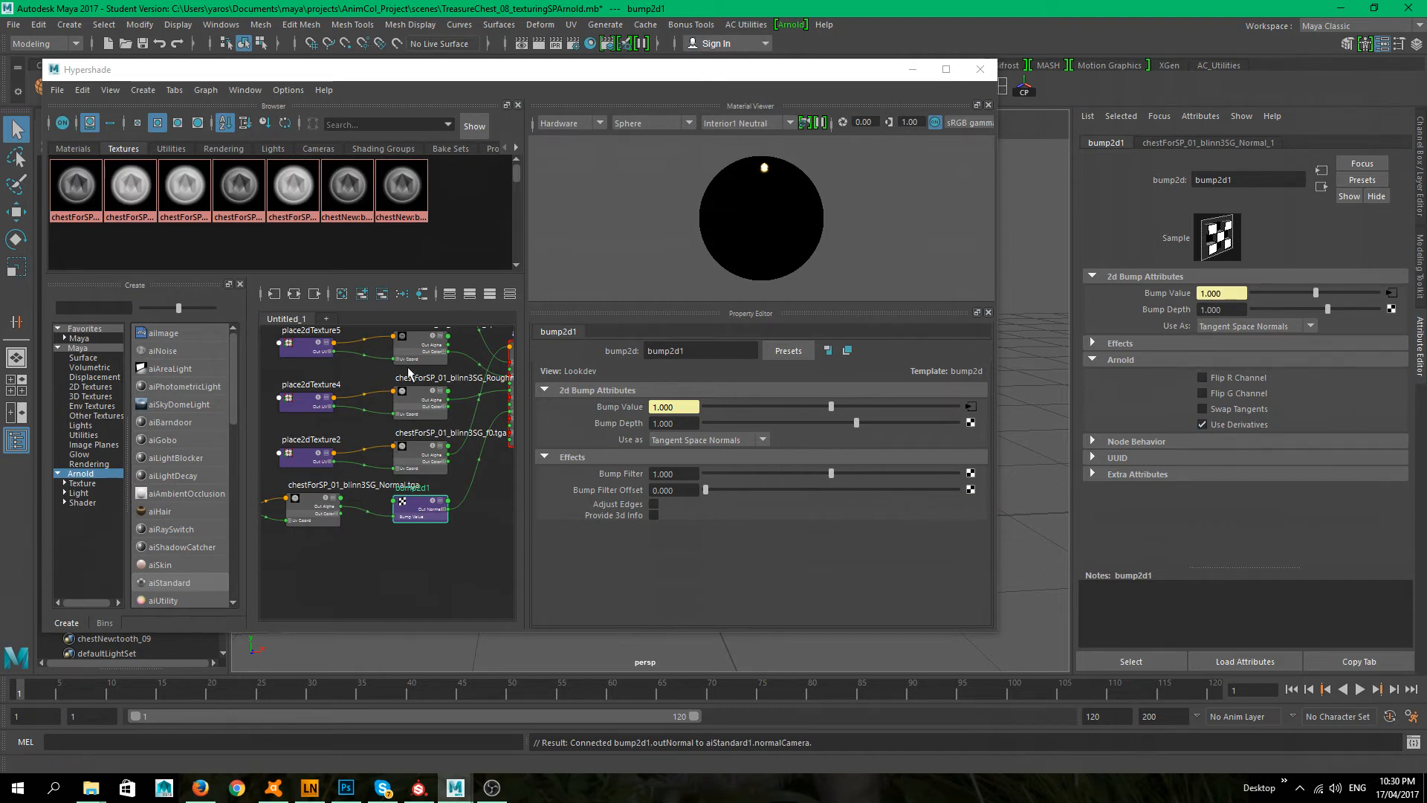
- Select all the treasure chest meshes in the viewport and assign the aiStandard1 material to them
{"action": "middle_click_drag", "start_coordinate": [410, 402], "coordinate": [381, 425], "text": "alt"}
{"action": "left_click_drag", "start_coordinate": [438, 78], "coordinate": [801, 211]}
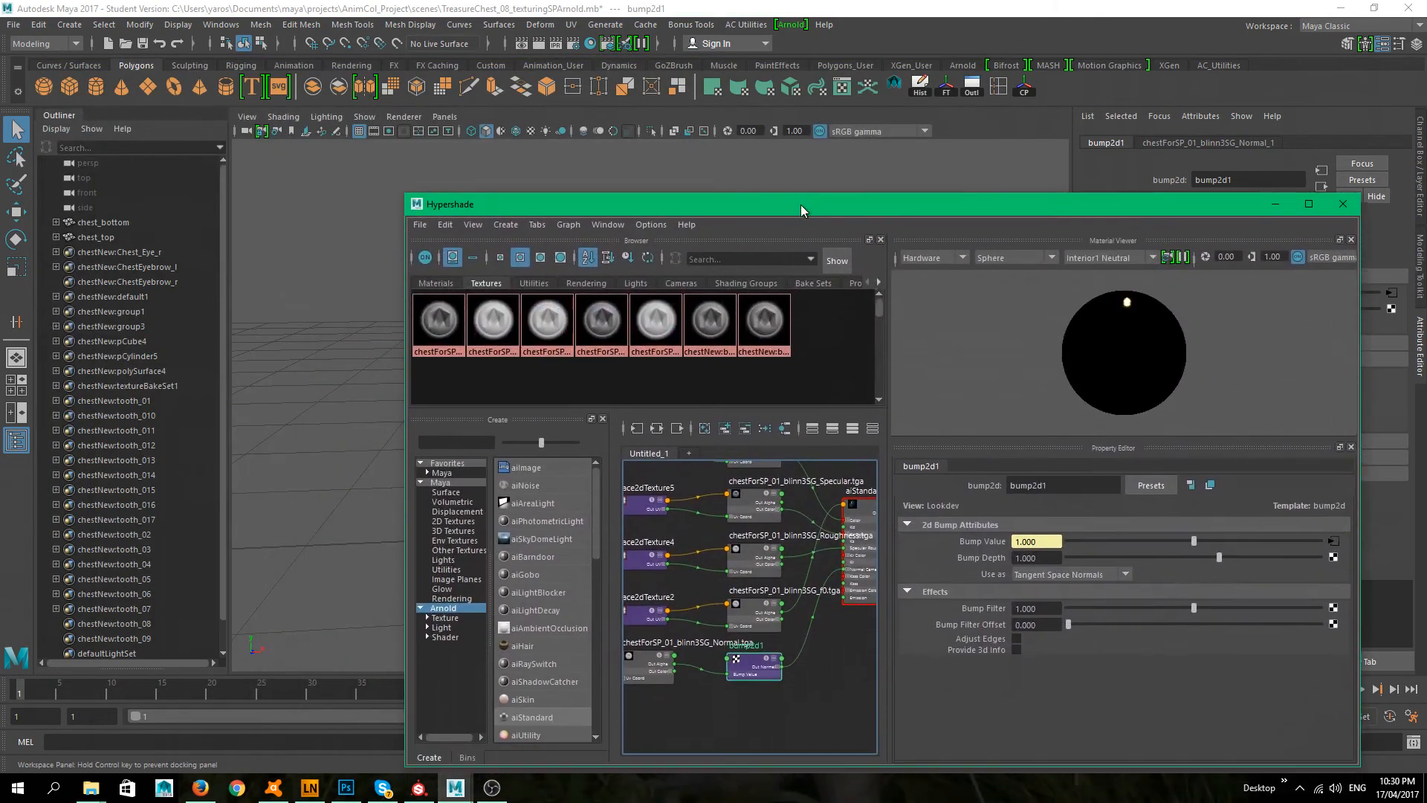
{"action": "left_click", "coordinate": [431, 282]}
{"action": "left_click_drag", "start_coordinate": [596, 201], "coordinate": [431, 622]}
{"action": "left_click_drag", "start_coordinate": [366, 208], "coordinate": [1076, 268]}
{"action": "right_click_drag", "start_coordinate": [469, 387], "coordinate": [471, 354]}
{"action": "left_click_drag", "start_coordinate": [616, 272], "coordinate": [860, 115]}
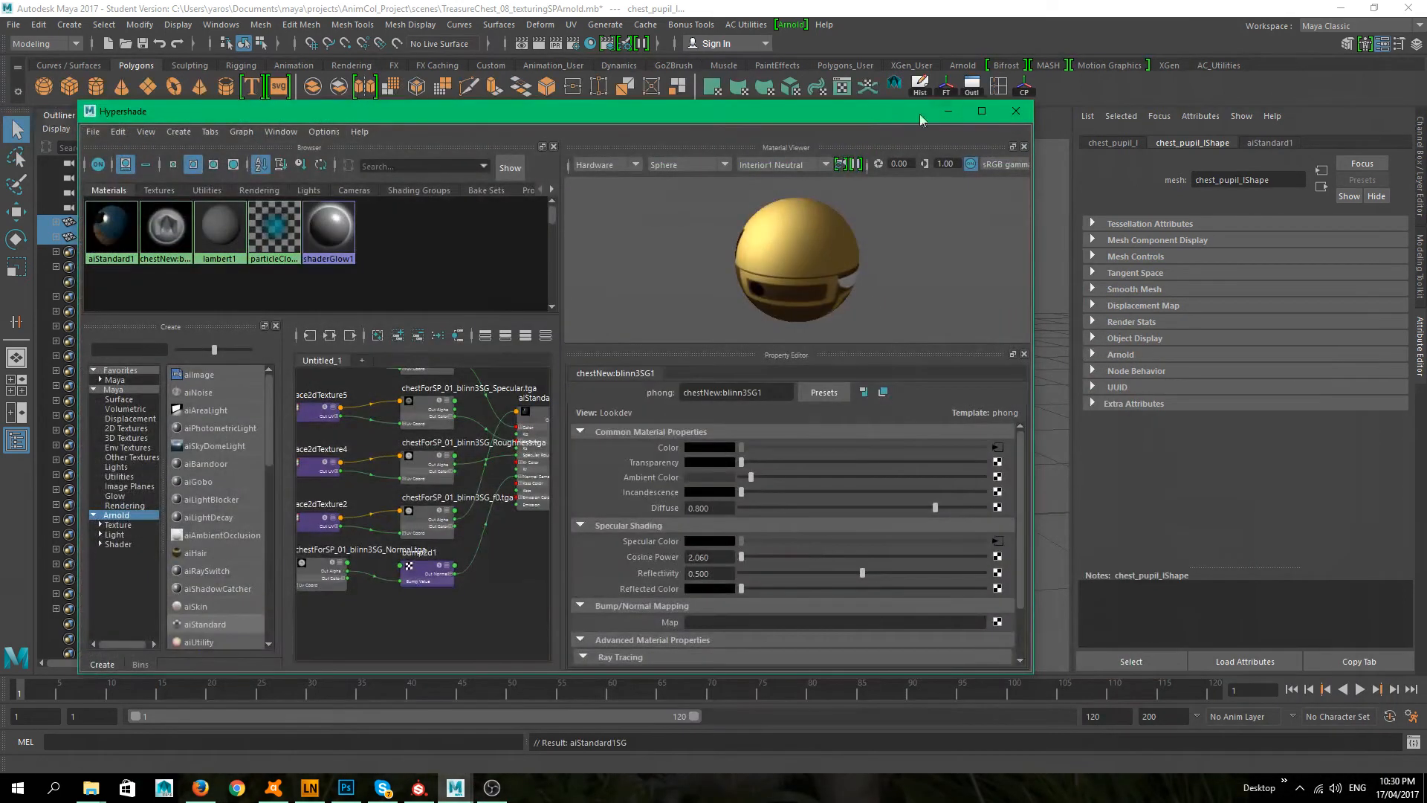
- Minimize the Hypershade window, clear the selection and display the chest with its textures in the viewport
{"action": "left_click", "coordinate": [920, 114]}
{"action": "left_click", "coordinate": [832, 278]}
{"action": "left_click_drag", "start_coordinate": [838, 296], "coordinate": [755, 338], "text": "alt"}
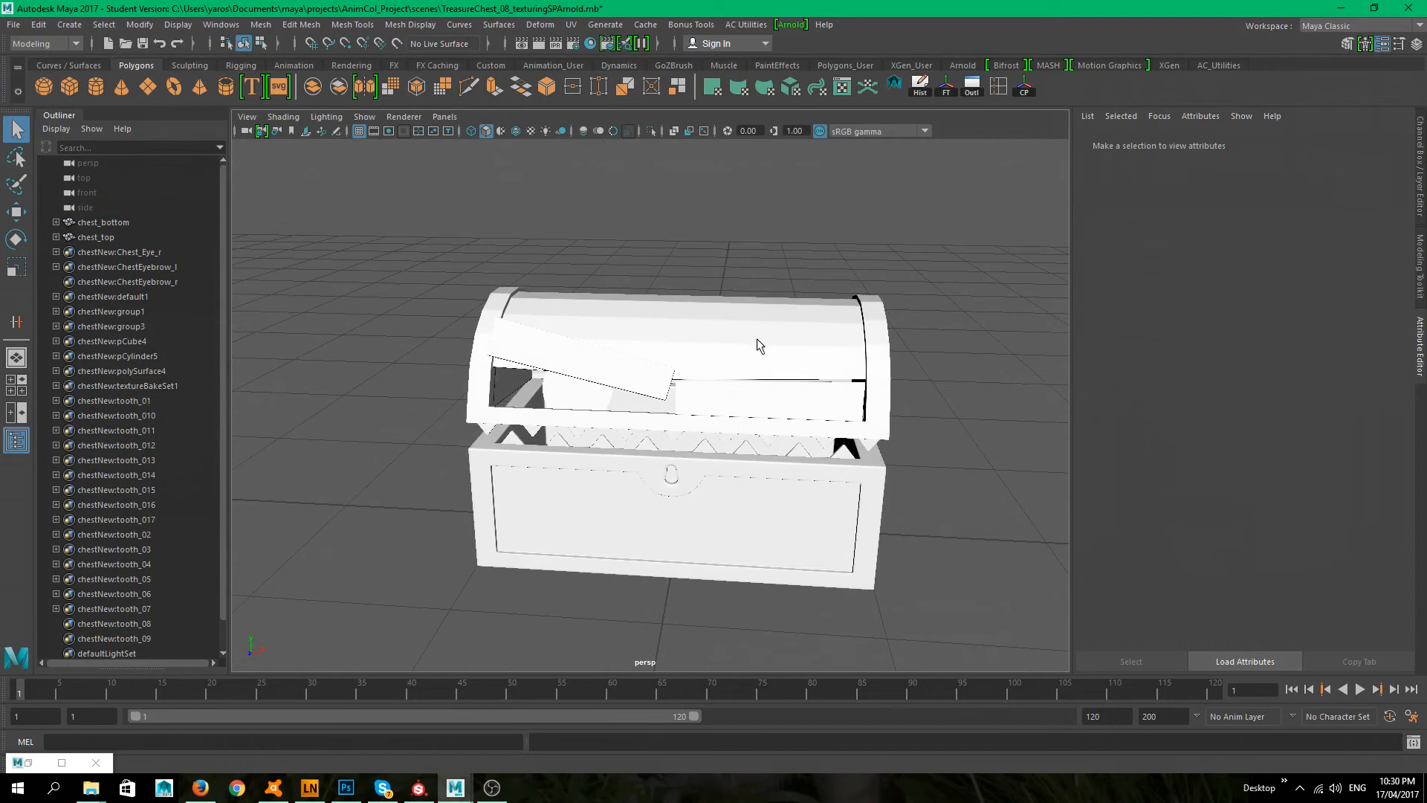
{"action": "key", "text": "6"}
{"action": "left_click_drag", "start_coordinate": [640, 413], "coordinate": [420, 426], "text": "alt"}
{"action": "left_click_drag", "start_coordinate": [639, 461], "coordinate": [832, 472], "text": "alt"}
- Make sure the perspective viewport uses the Viewport 2.0 renderer
{"action": "left_click", "coordinate": [405, 117]}
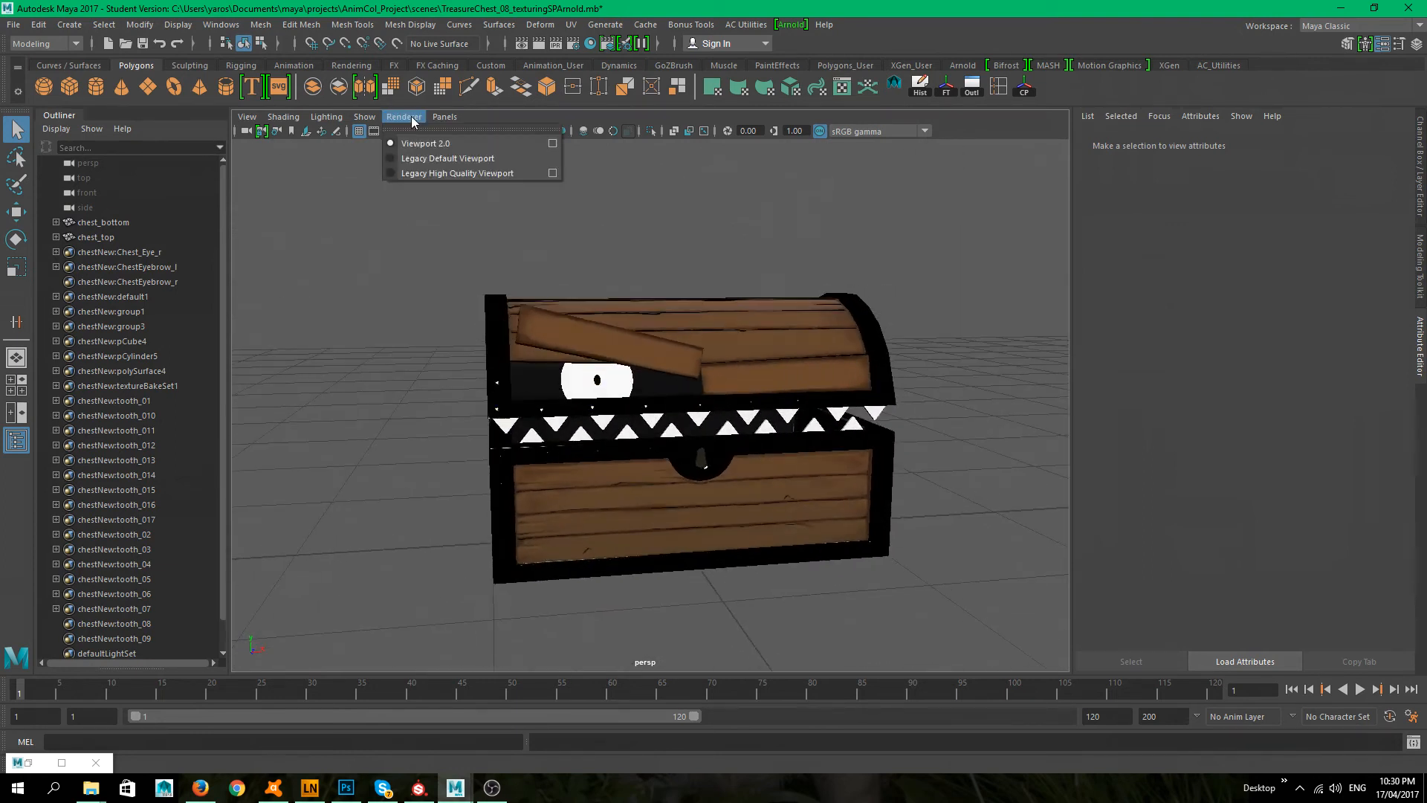
{"action": "left_click", "coordinate": [488, 141]}
{"action": "left_click_drag", "start_coordinate": [1003, 310], "coordinate": [1073, 287], "text": "alt"}
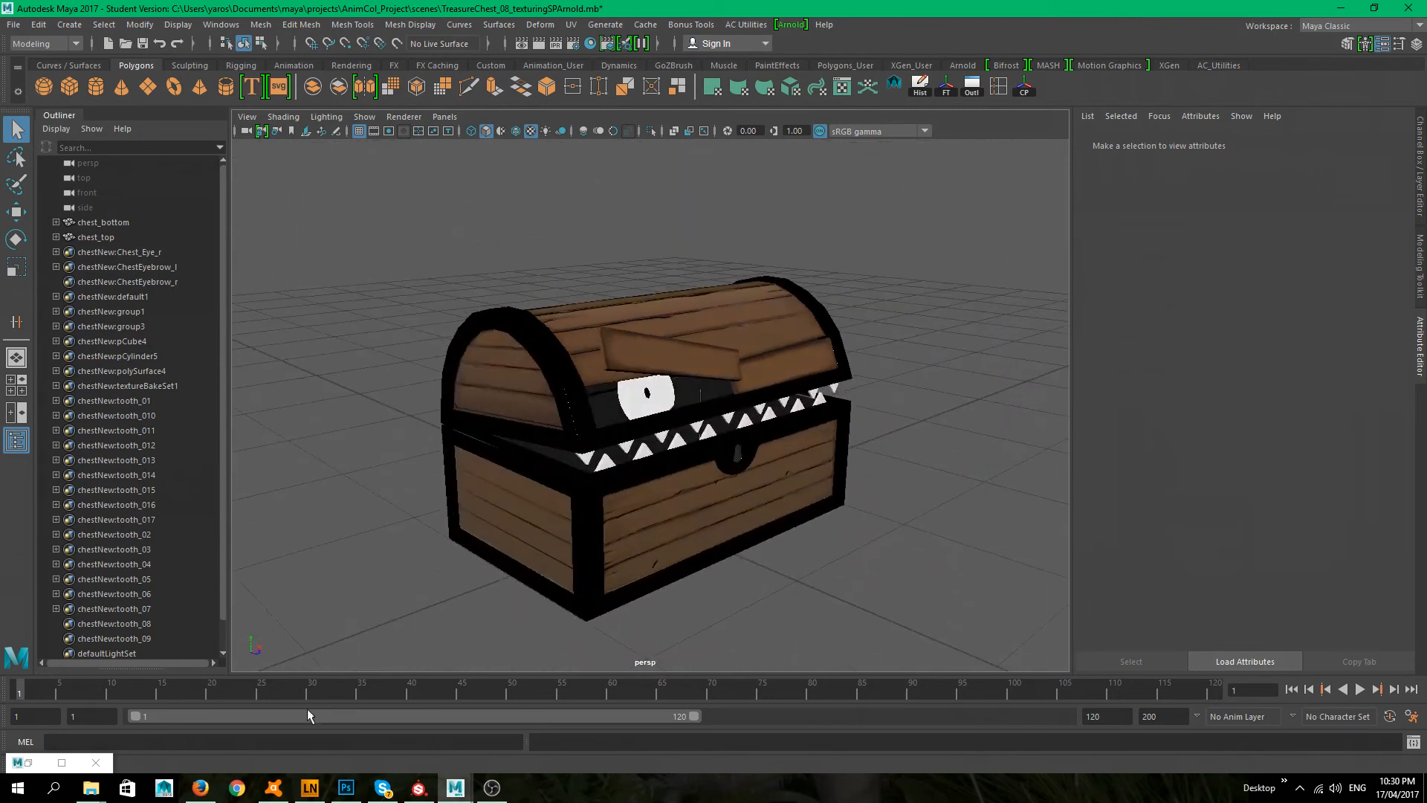
{"action": "left_click", "coordinate": [405, 117]}
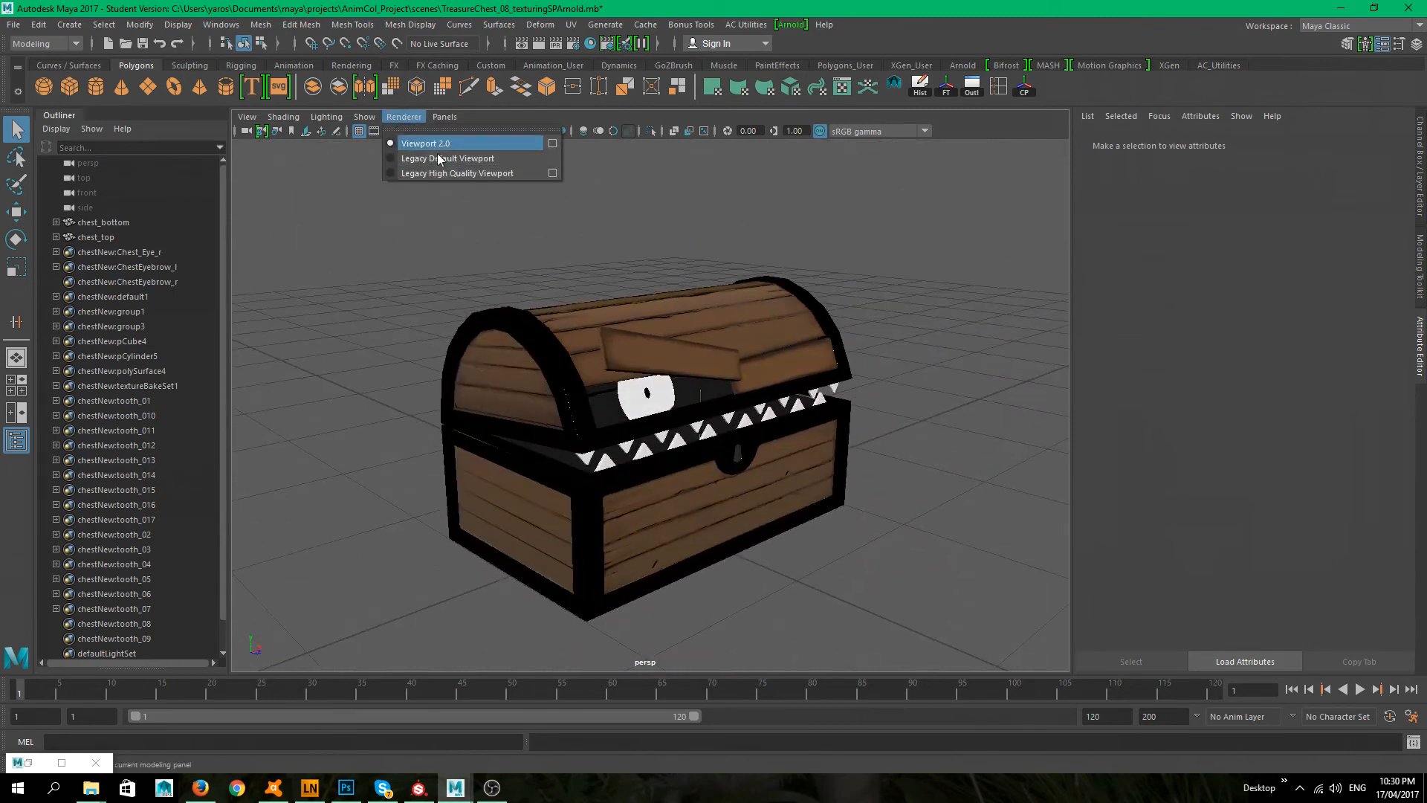
{"action": "left_click", "coordinate": [421, 272]}
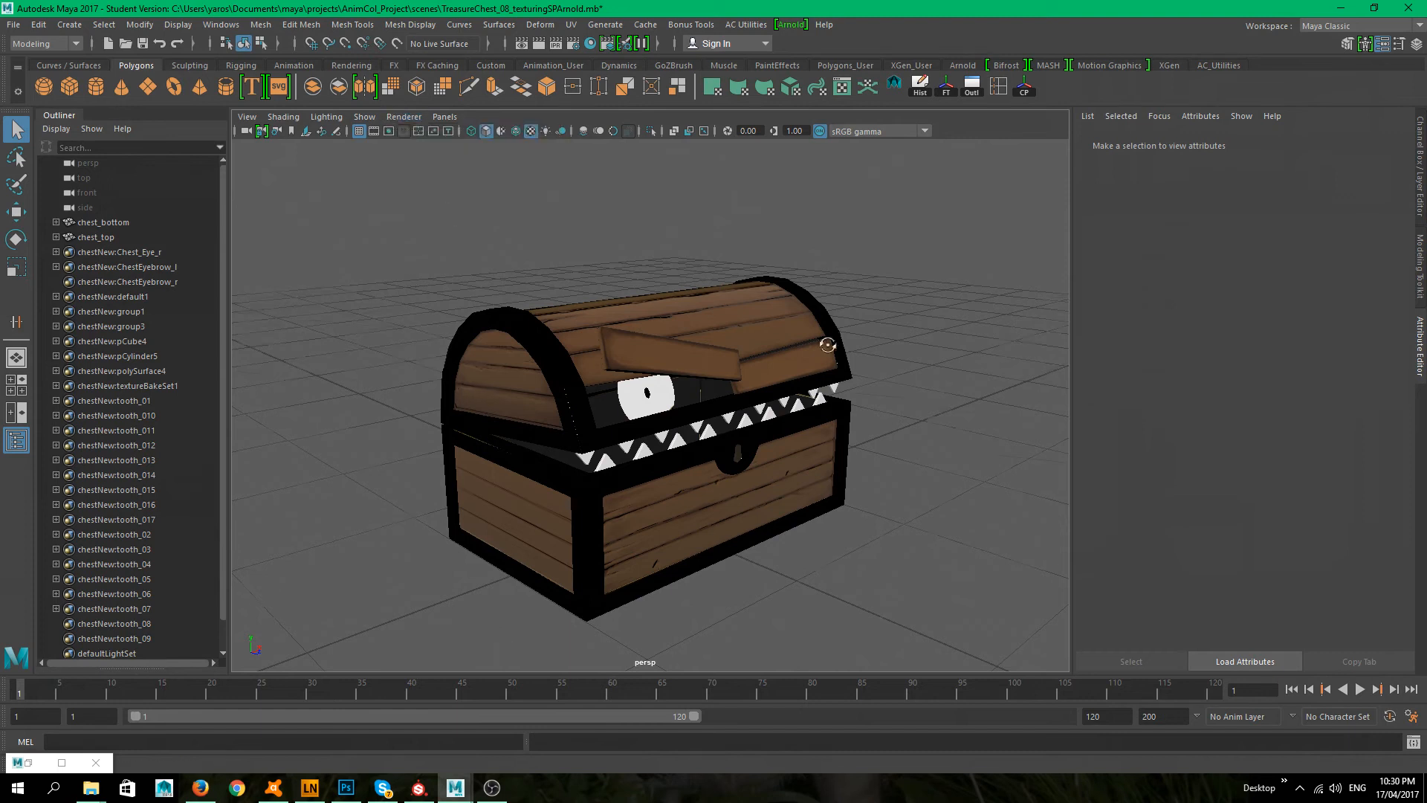
- Examine the textured chest from several angles and distances in the perspective view
{"action": "left_click_drag", "start_coordinate": [825, 343], "coordinate": [804, 344], "text": "alt"}
{"action": "left_click_drag", "start_coordinate": [595, 239], "coordinate": [812, 461], "text": "alt"}
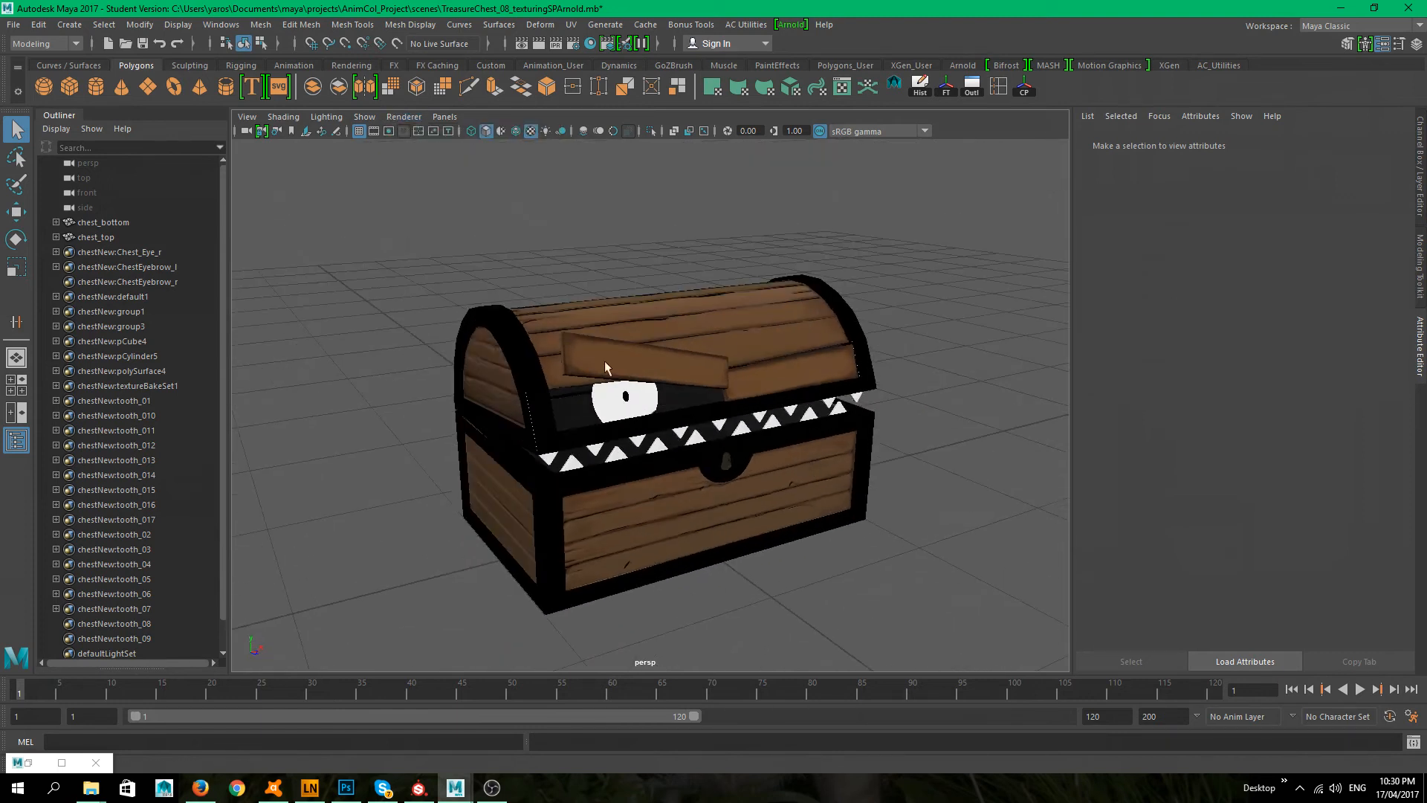
{"action": "left_click_drag", "start_coordinate": [467, 332], "coordinate": [779, 452], "text": "alt"}
{"action": "right_click_drag", "start_coordinate": [779, 446], "coordinate": [787, 402], "text": "alt"}
{"action": "middle_click_drag", "start_coordinate": [787, 402], "coordinate": [776, 483], "text": "alt"}
{"action": "left_click_drag", "start_coordinate": [777, 483], "coordinate": [743, 437], "text": "alt"}
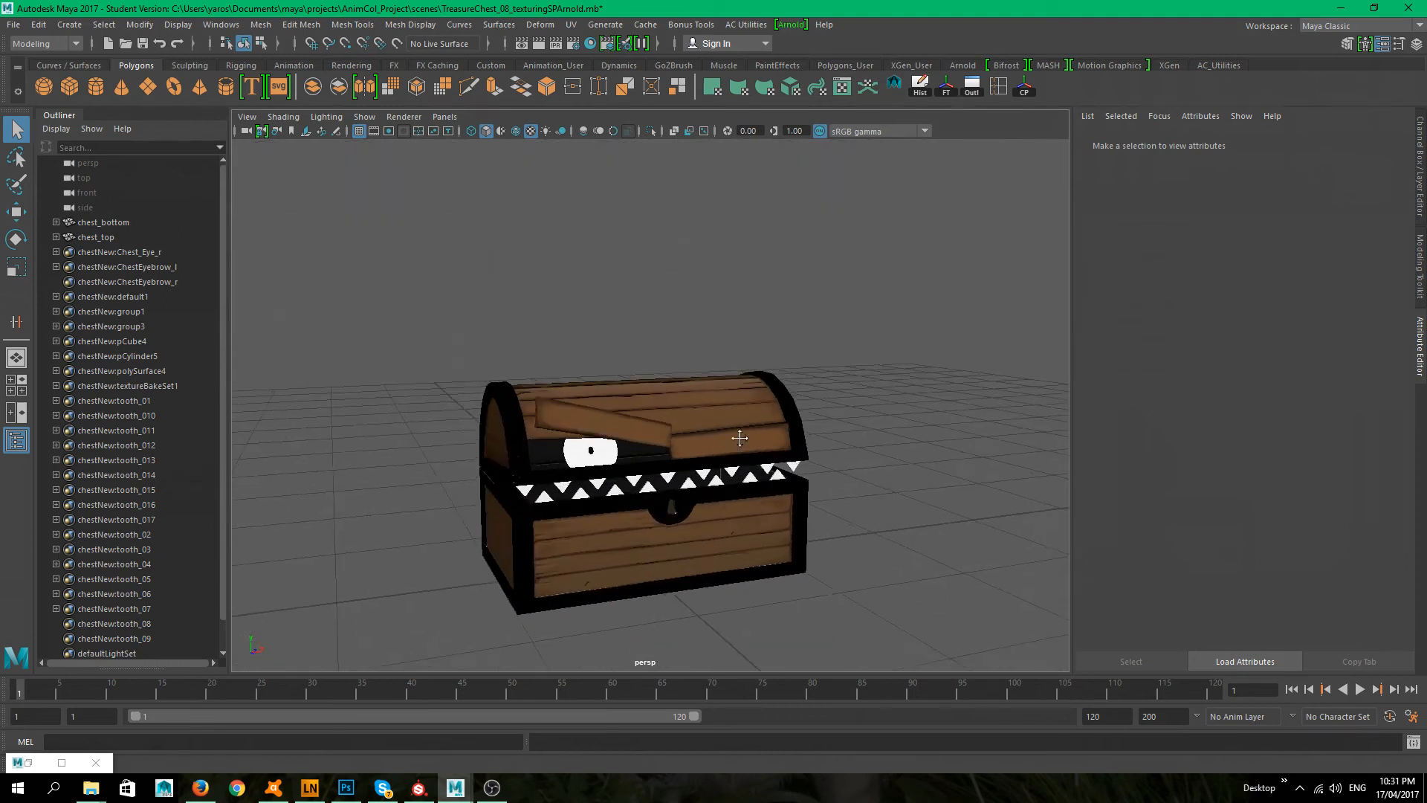
{"action": "middle_click_drag", "start_coordinate": [743, 436], "coordinate": [738, 379], "text": "alt"}
{"action": "left_click_drag", "start_coordinate": [743, 355], "coordinate": [876, 276], "text": "alt"}
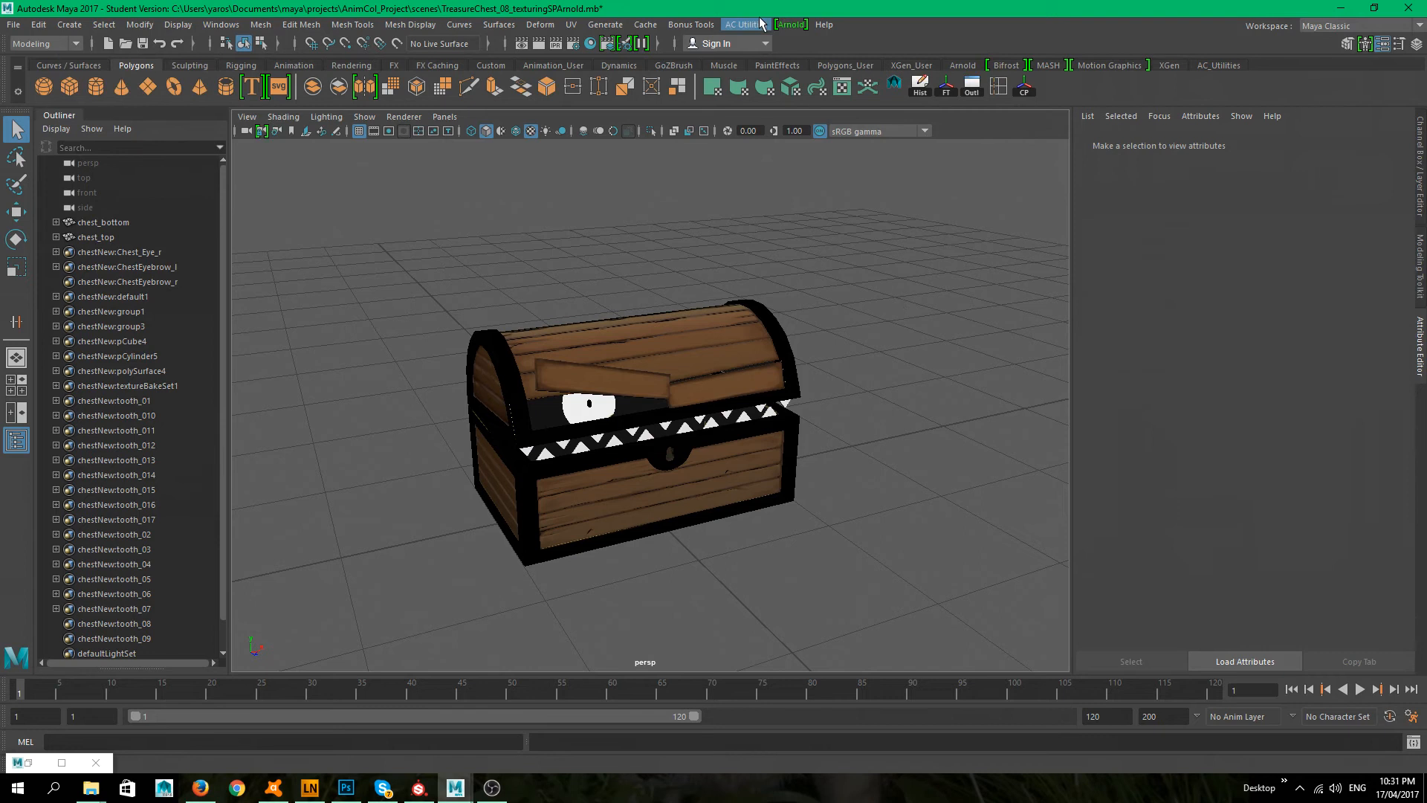
- Add an Arnold Skydome Light to the scene
{"action": "left_click", "coordinate": [797, 26]}
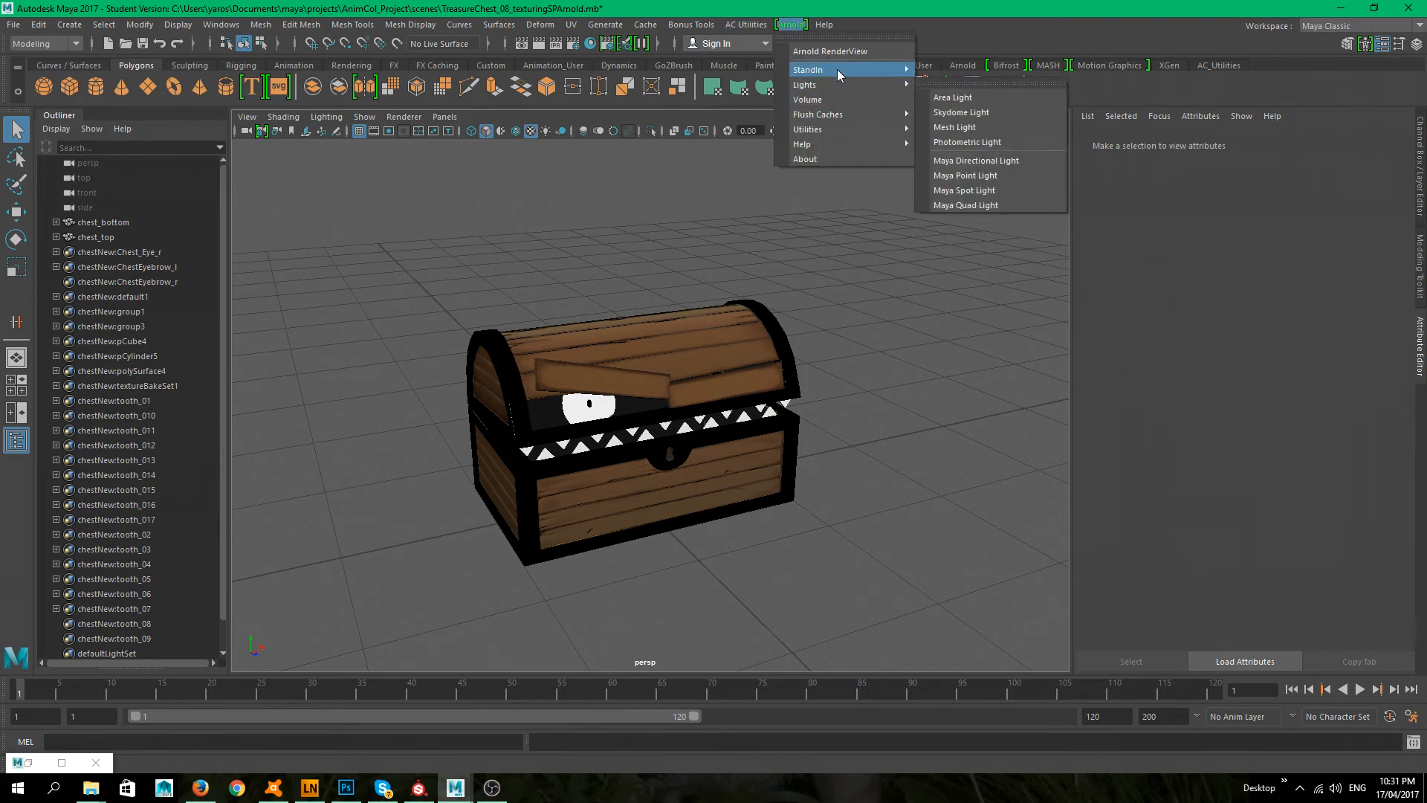
{"action": "mouse_move", "coordinate": [840, 84]}
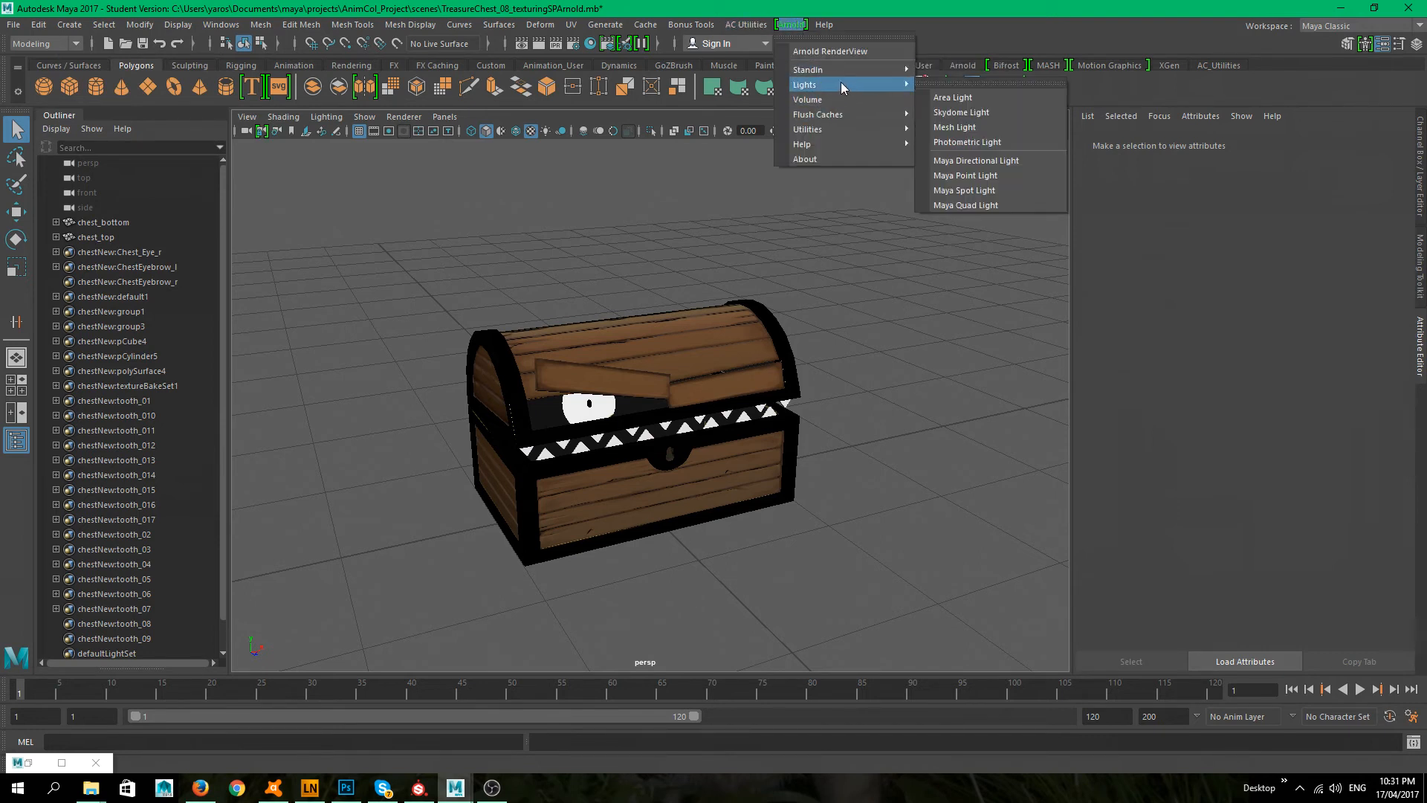
{"action": "left_click", "coordinate": [961, 112]}
{"action": "scroll", "coordinate": [1256, 383], "scroll_direction": "up", "scroll_amount": 10}
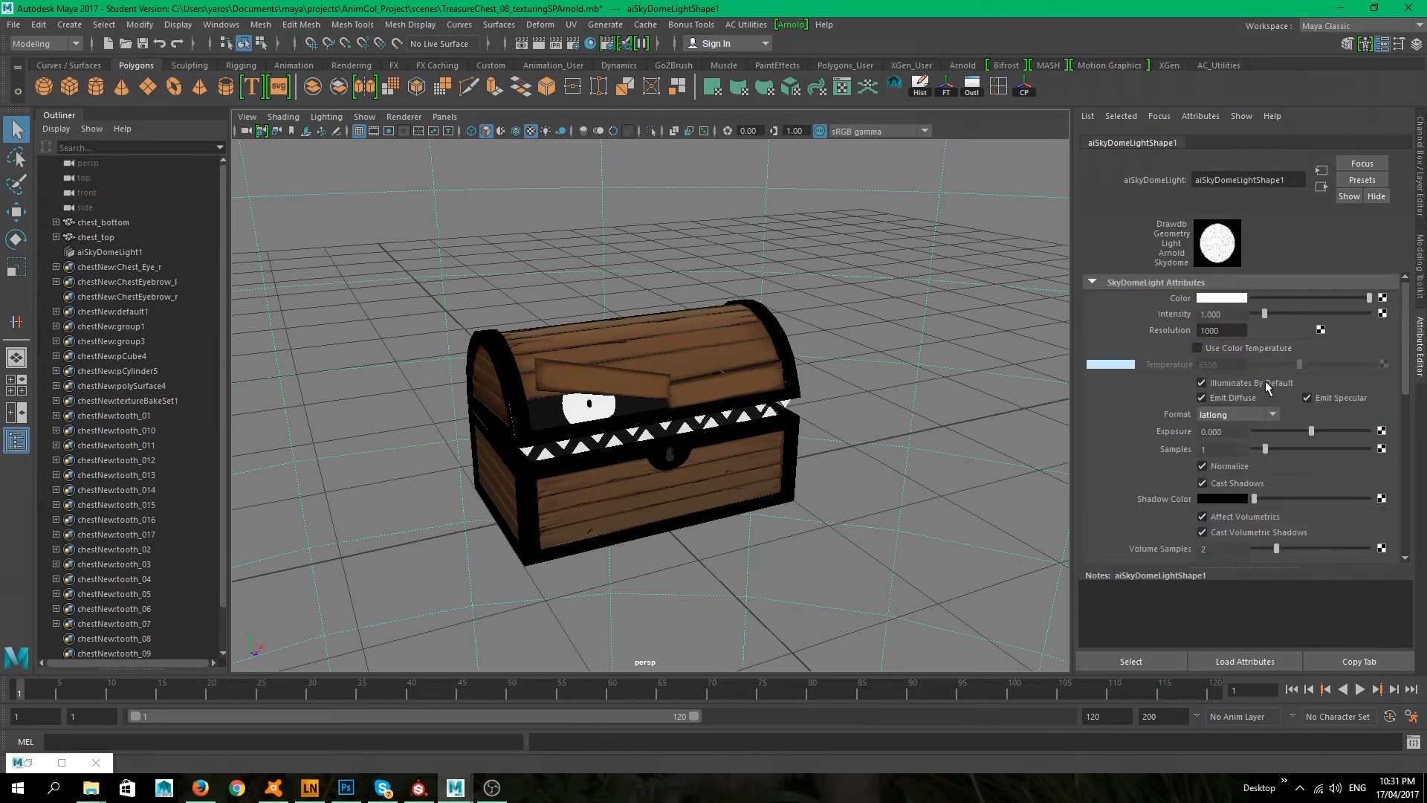
- Map the skydome light's Color with a File texture and load panorama.hdr from Substance Painter's Exterior environments folder
{"action": "left_click", "coordinate": [1382, 298]}
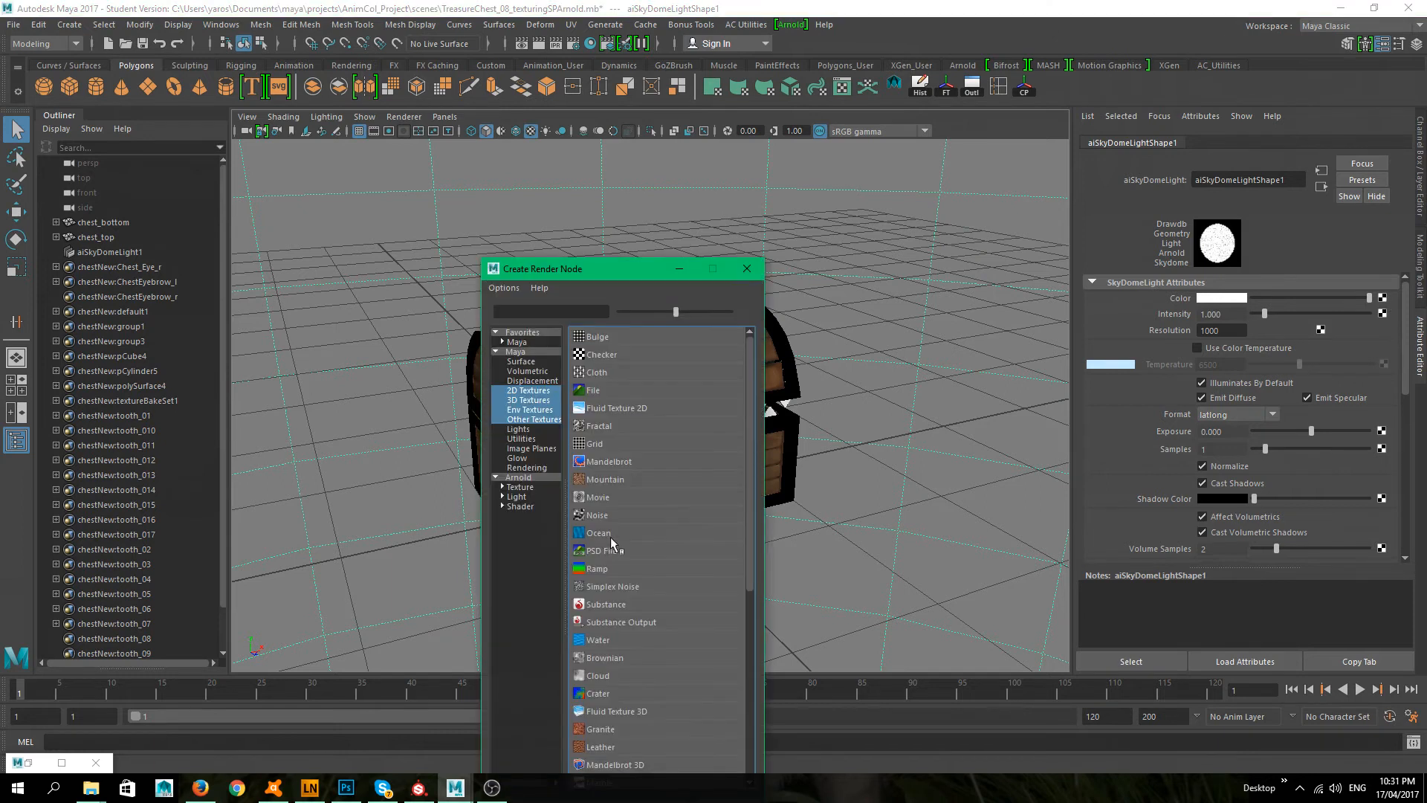
{"action": "left_click", "coordinate": [627, 389]}
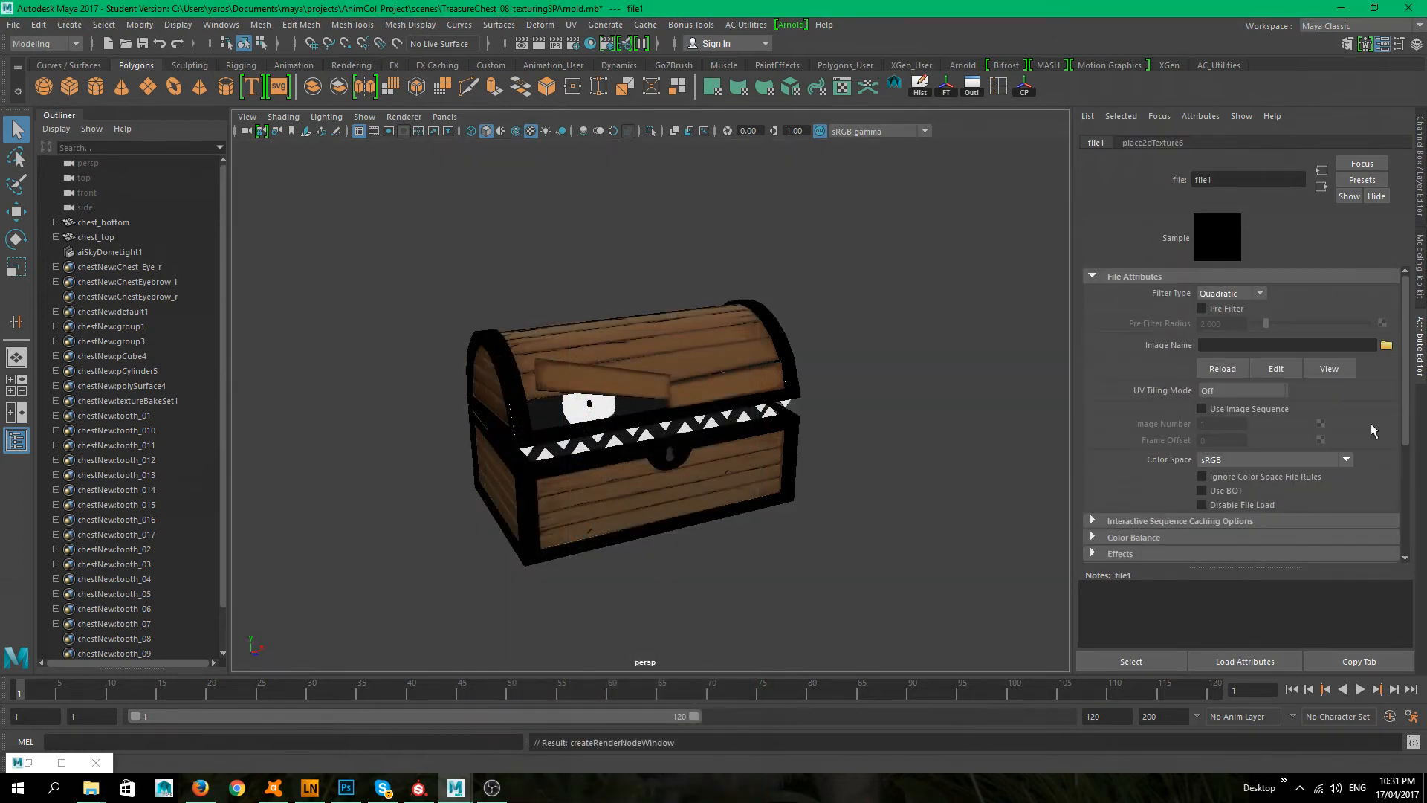
{"action": "left_click", "coordinate": [1386, 345]}
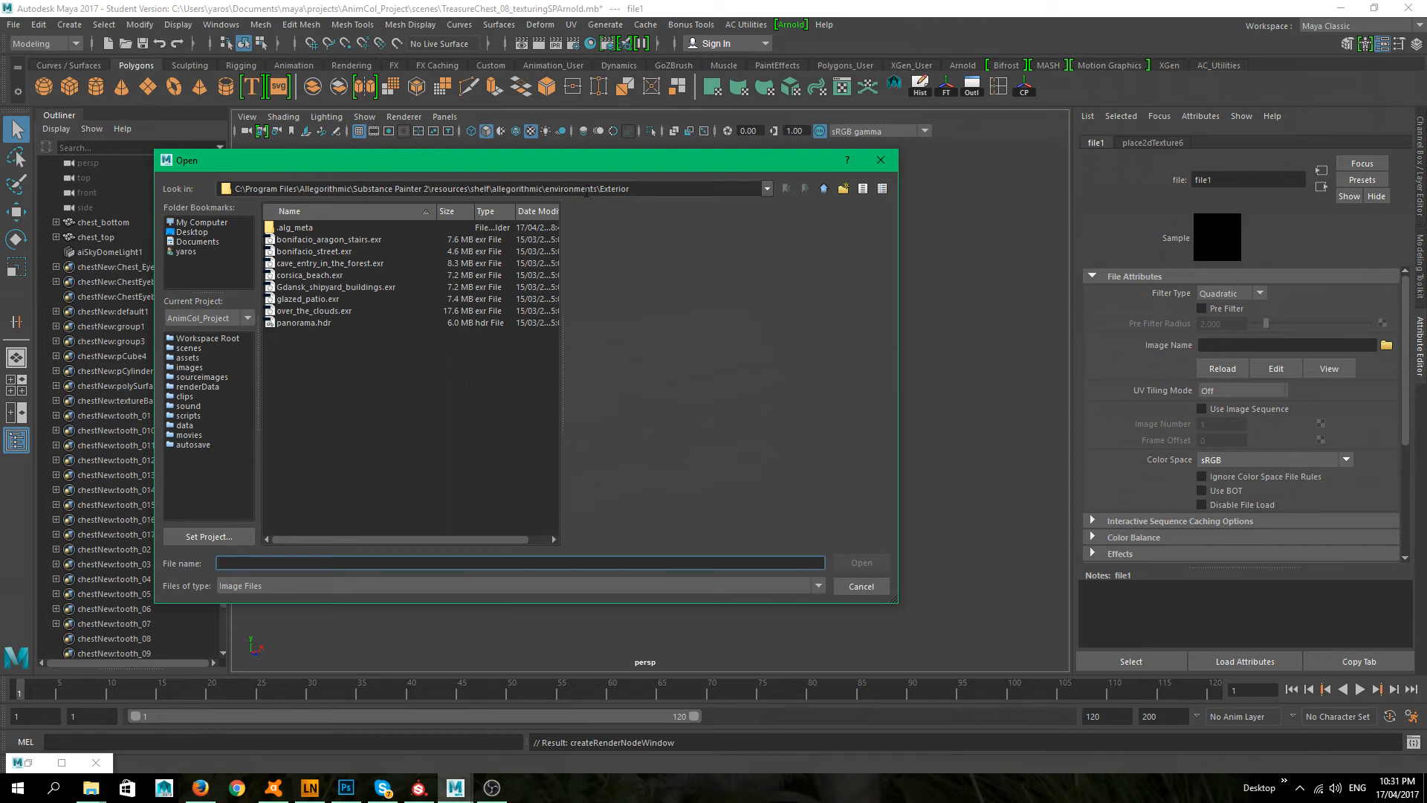
{"action": "left_click", "coordinate": [824, 189]}
{"action": "double_click", "coordinate": [299, 229]}
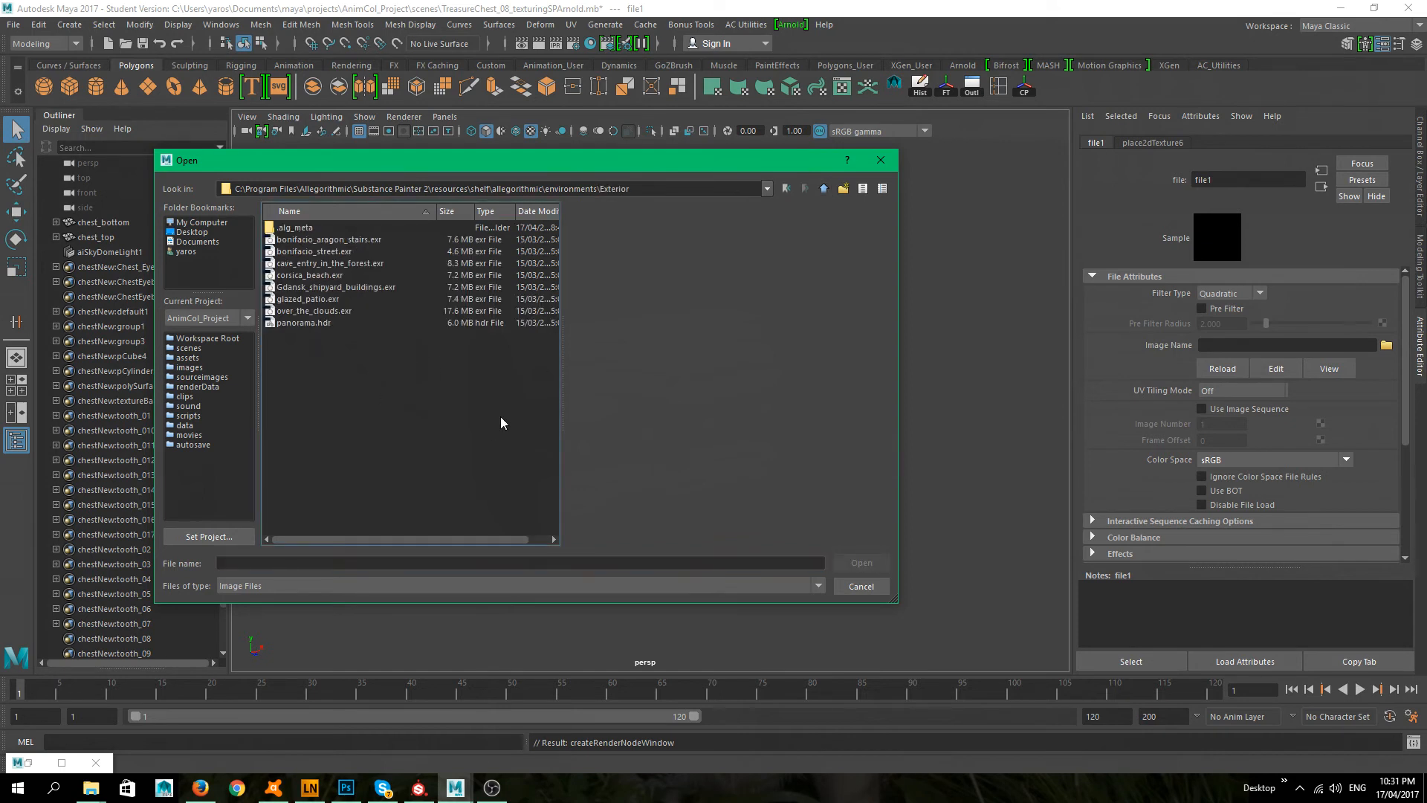
{"action": "left_click", "coordinate": [316, 324]}
{"action": "left_click", "coordinate": [862, 563]}
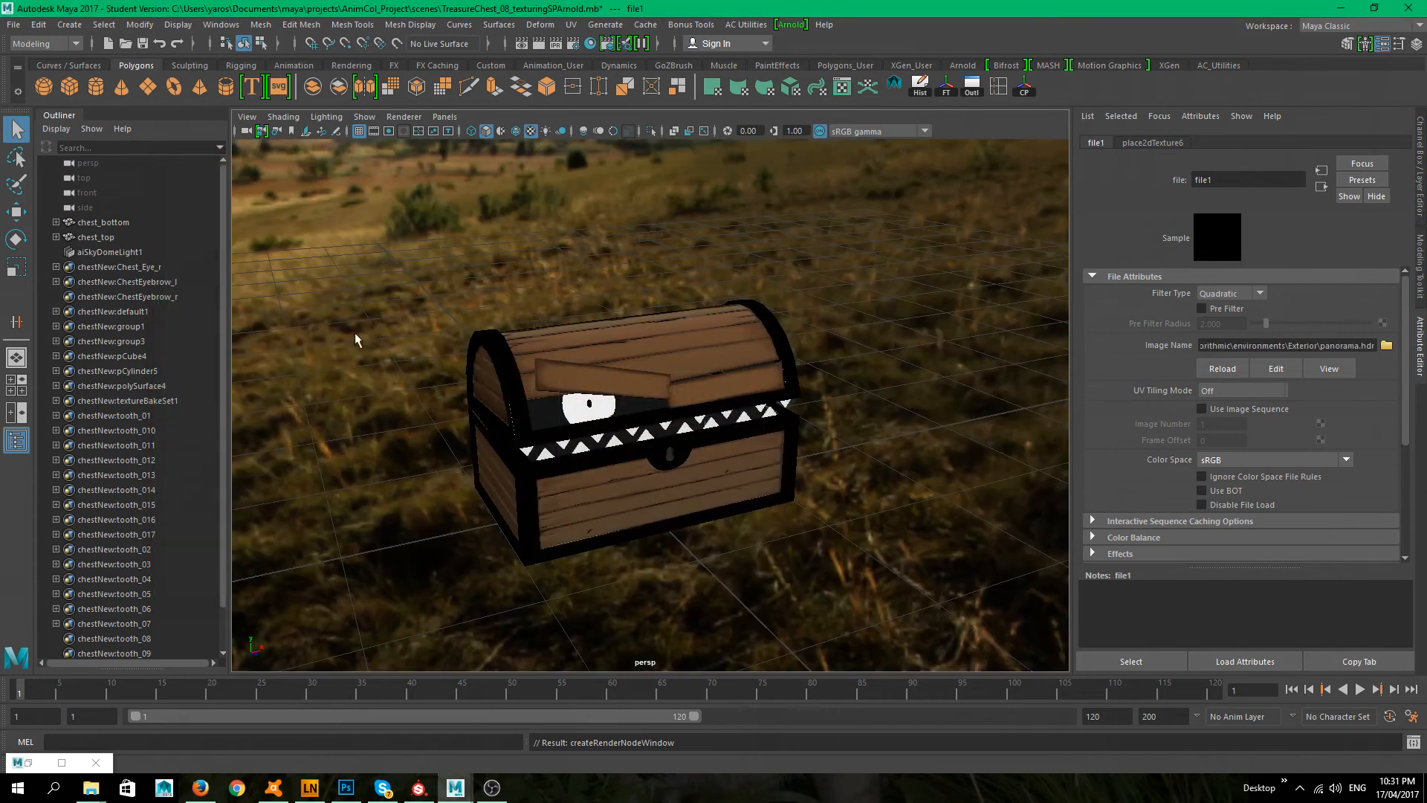
- Set aiSkyDomeLight1's Resolution to 3000 and both its Samples and Volume Samples to 3
{"action": "left_click", "coordinate": [109, 252]}
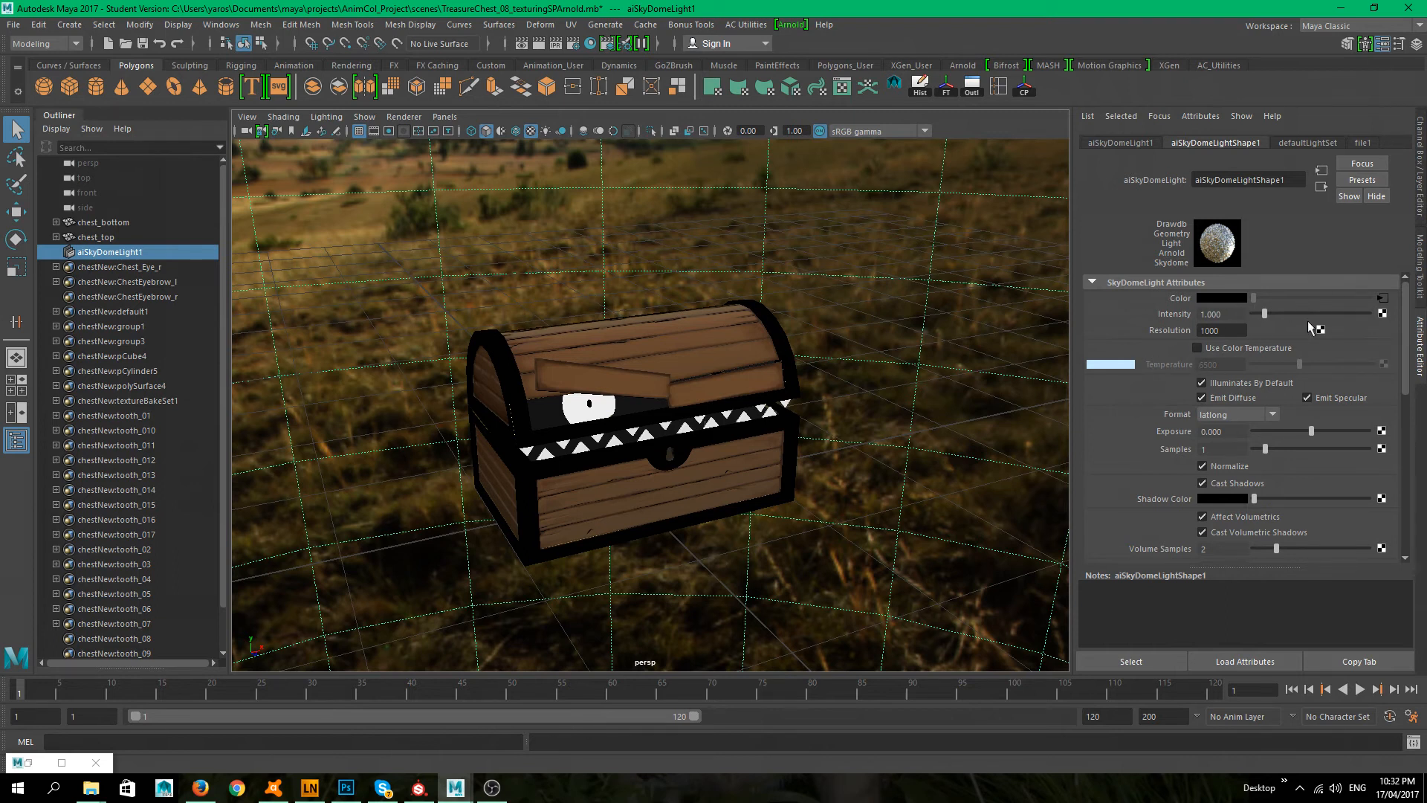
{"action": "left_click", "coordinate": [1201, 330]}
{"action": "type", "text": "3000"}
{"action": "scroll", "coordinate": [1223, 462], "scroll_direction": "down", "scroll_amount": 4}
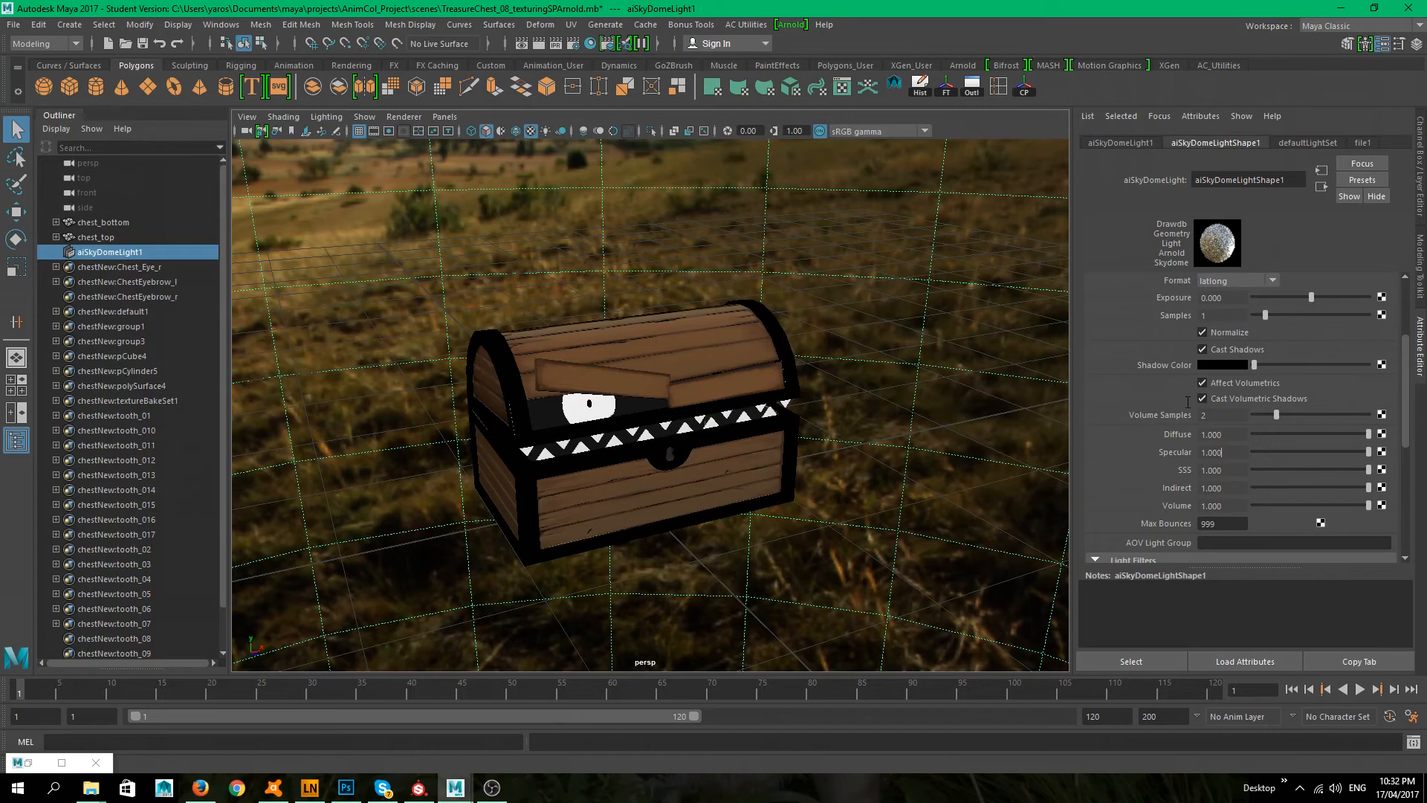
{"action": "double_click", "coordinate": [1217, 414]}
{"action": "left_click", "coordinate": [1209, 317]}
{"action": "left_click", "coordinate": [1219, 298]}
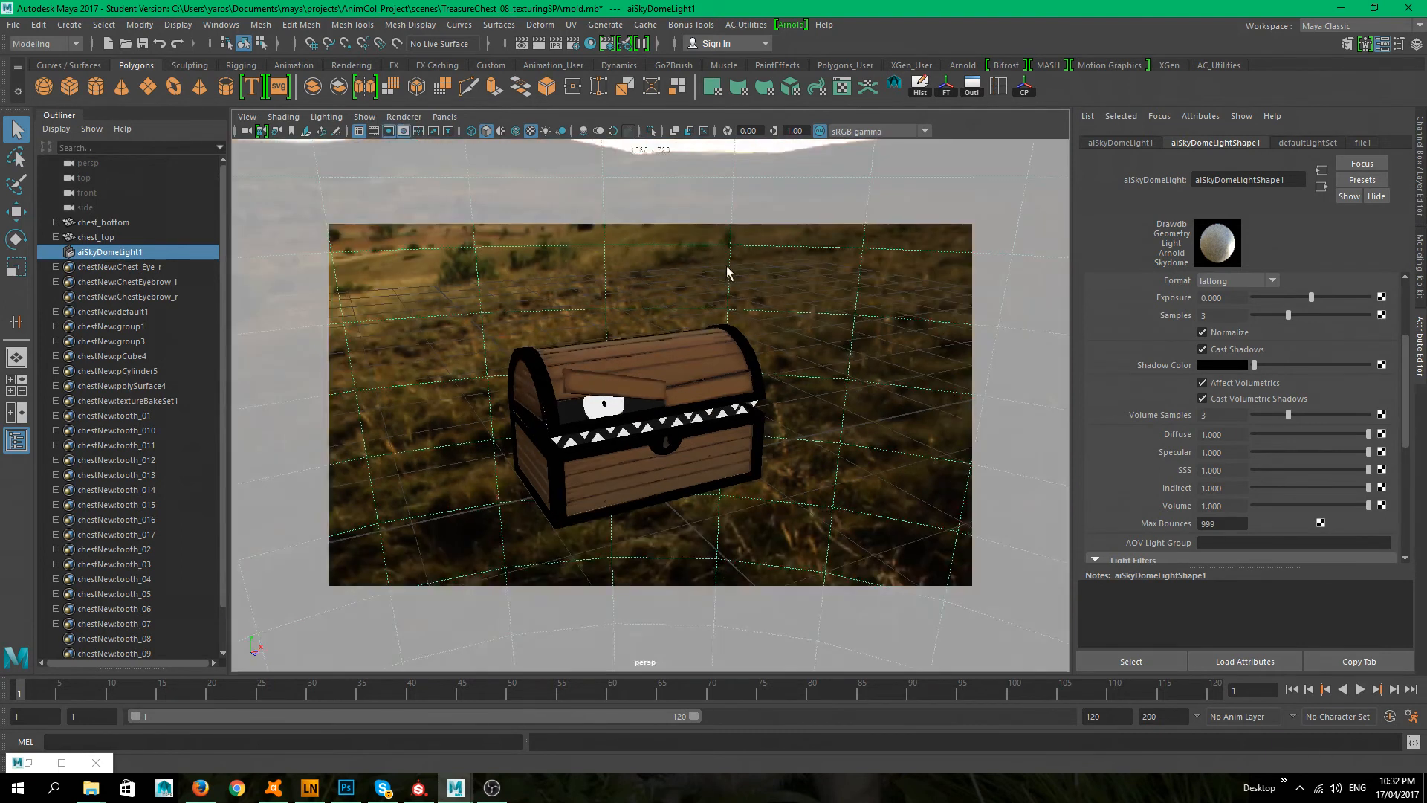
- Frame the chest's front large inside the resolution gate, with the panorama's hills behind it
{"action": "right_click_drag", "start_coordinate": [698, 268], "coordinate": [814, 281], "text": "alt"}
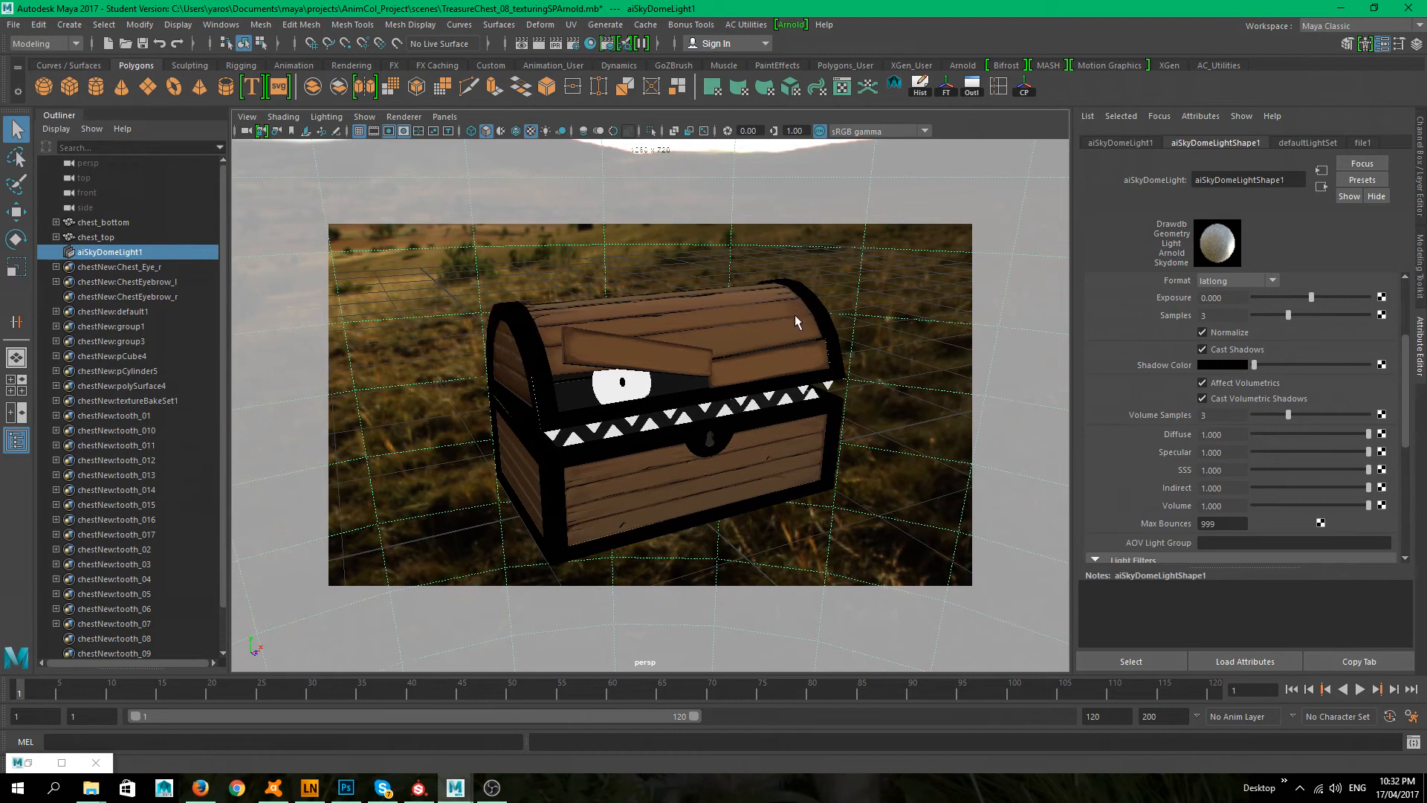
{"action": "mouse_move", "coordinate": [904, 311]}
{"action": "left_mouse_down", "text": "alt"}
{"action": "mouse_move", "coordinate": [887, 304]}
{"action": "mouse_move", "coordinate": [905, 309]}
{"action": "left_mouse_up", "text": "alt"}
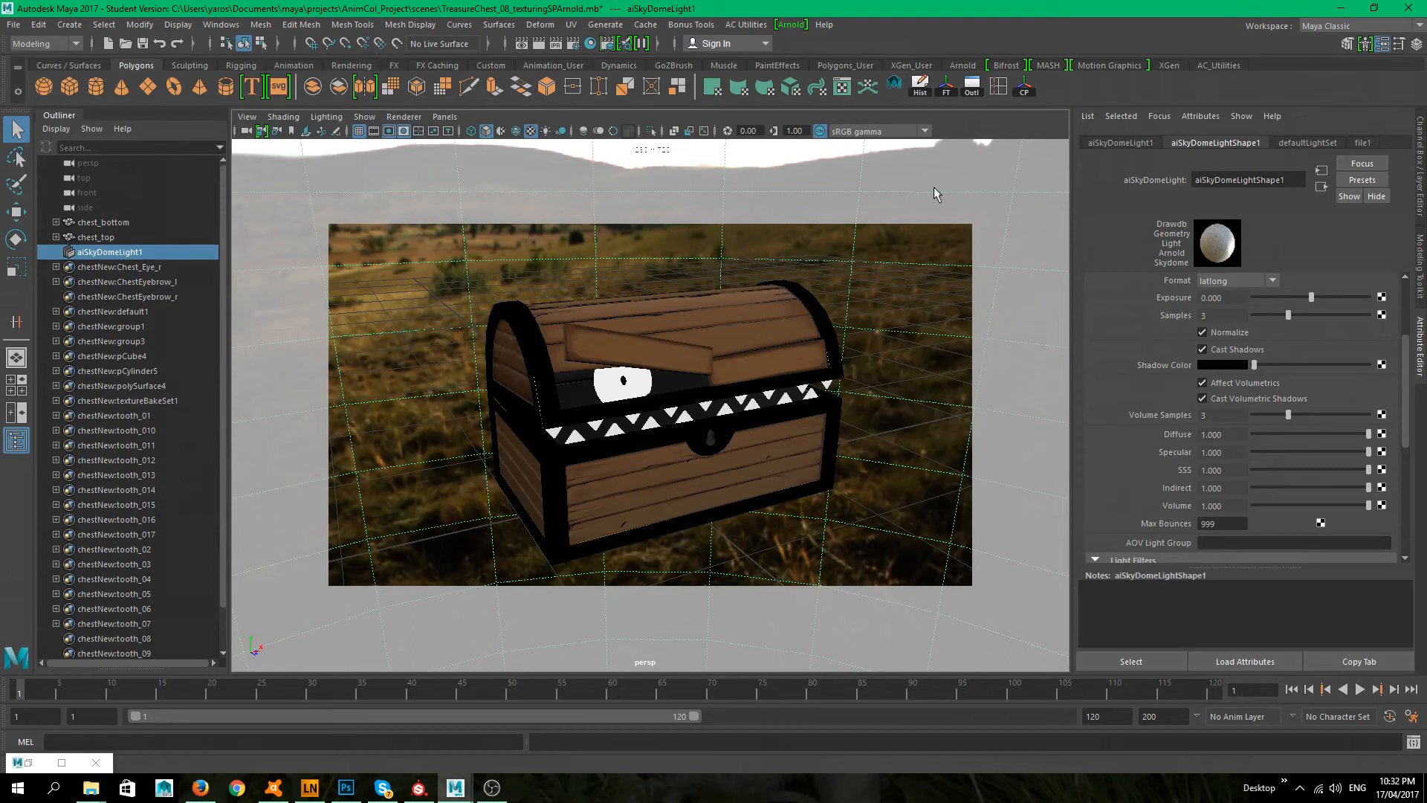
{"action": "mouse_move", "coordinate": [867, 336]}
{"action": "left_mouse_down", "text": "alt"}
{"action": "mouse_move", "coordinate": [867, 316]}
{"action": "mouse_move", "coordinate": [874, 369]}
{"action": "mouse_move", "coordinate": [824, 338]}
{"action": "mouse_move", "coordinate": [866, 309]}
{"action": "left_mouse_up", "text": "alt"}
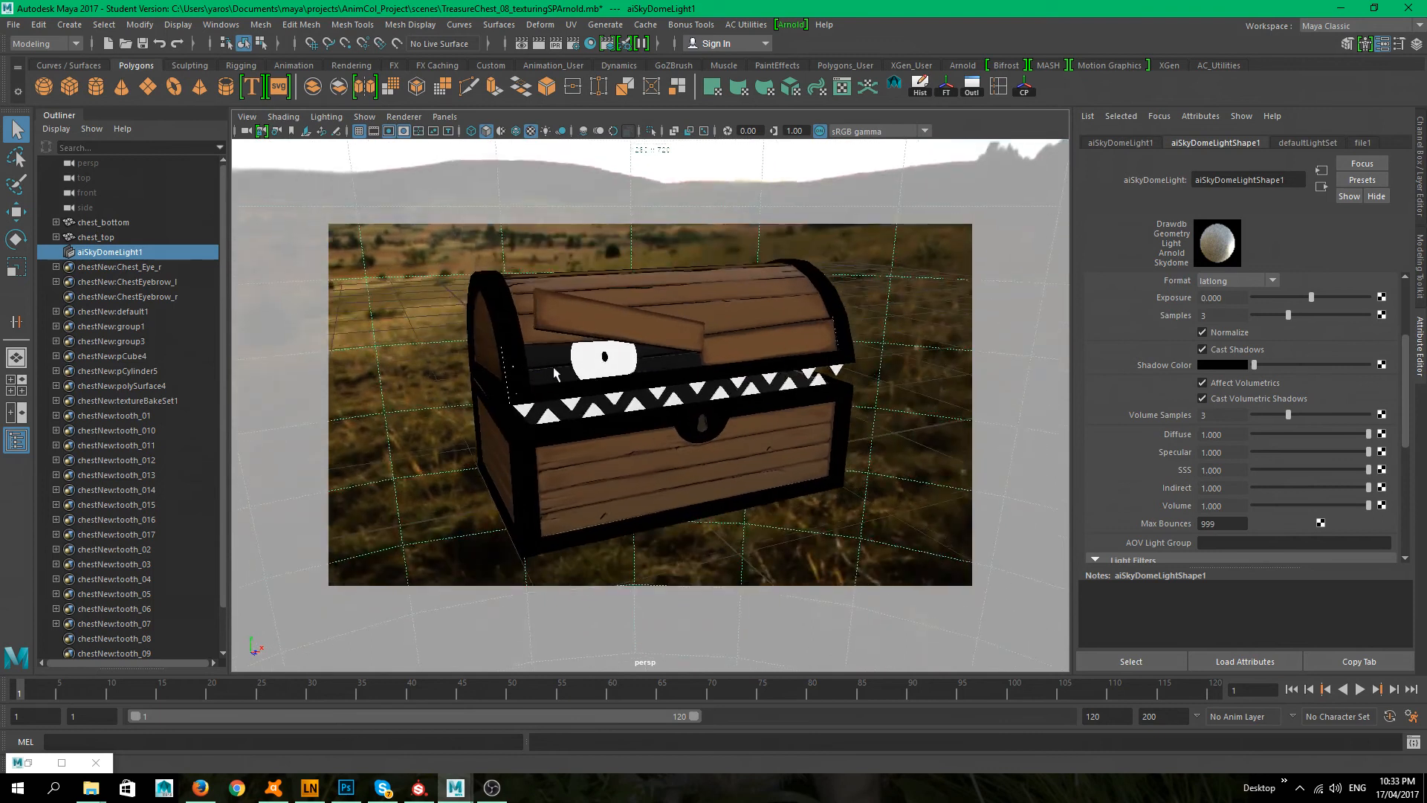
{"action": "left_click_drag", "start_coordinate": [880, 373], "coordinate": [379, 393], "text": "alt"}
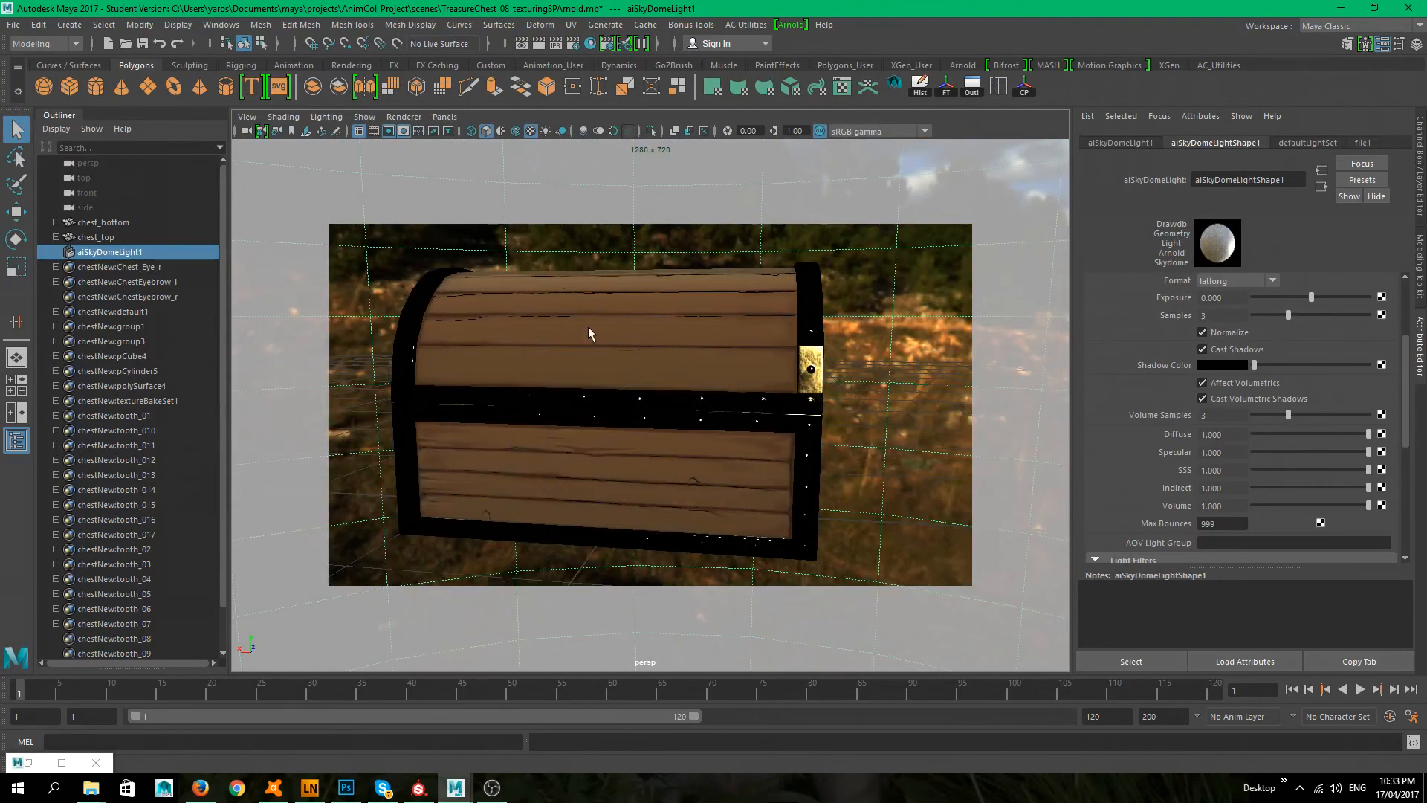
{"action": "left_click_drag", "start_coordinate": [669, 405], "coordinate": [436, 408], "text": "alt"}
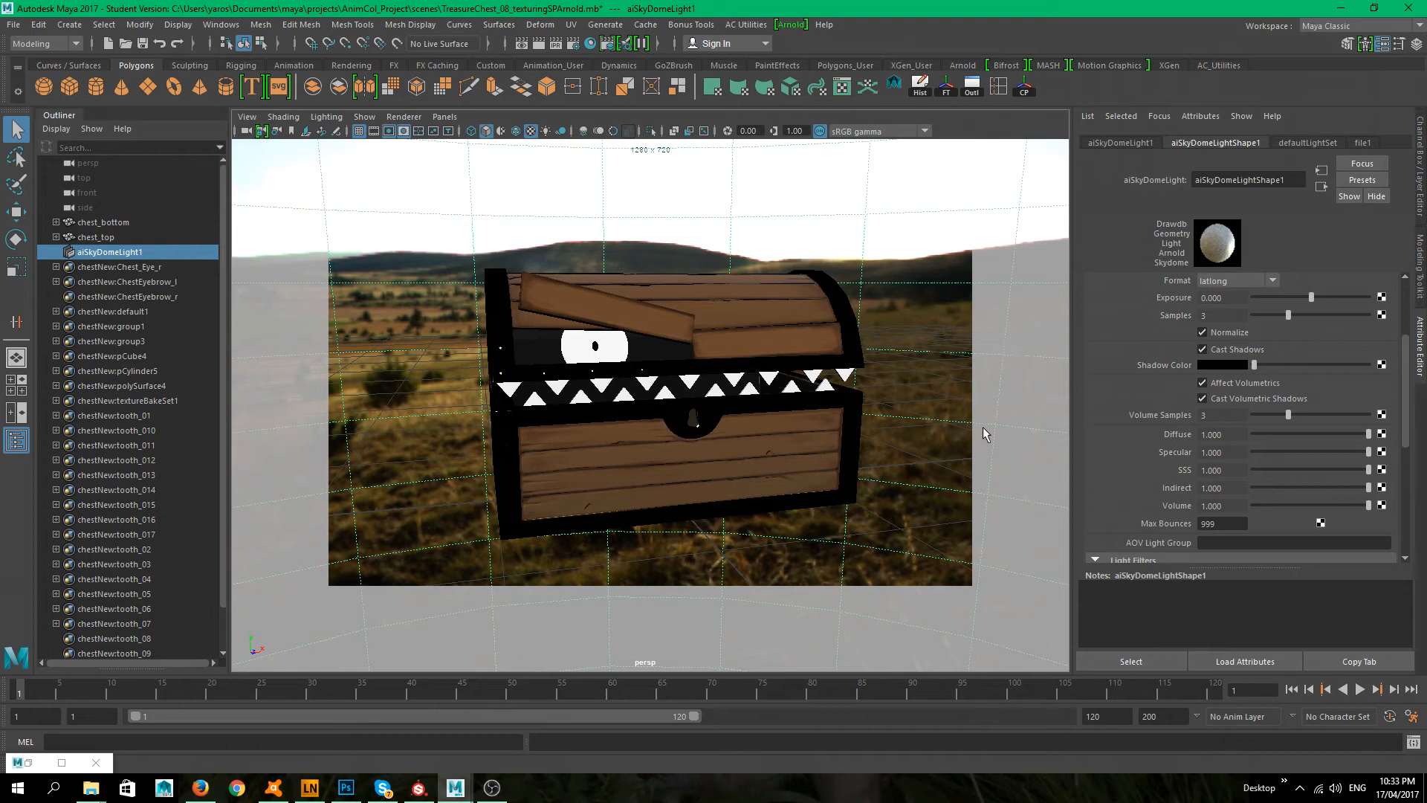
{"action": "scroll", "coordinate": [1354, 438], "scroll_direction": "down", "scroll_amount": 2}
{"action": "scroll", "coordinate": [1253, 449], "scroll_direction": "up", "scroll_amount": 2}
{"action": "scroll", "coordinate": [980, 427], "scroll_direction": "up", "scroll_amount": 5}
{"action": "scroll", "coordinate": [978, 428], "scroll_direction": "down", "scroll_amount": 5}
- Fine-tune the chest framing and create a new camera from the current view
{"action": "left_click", "coordinate": [445, 116]}
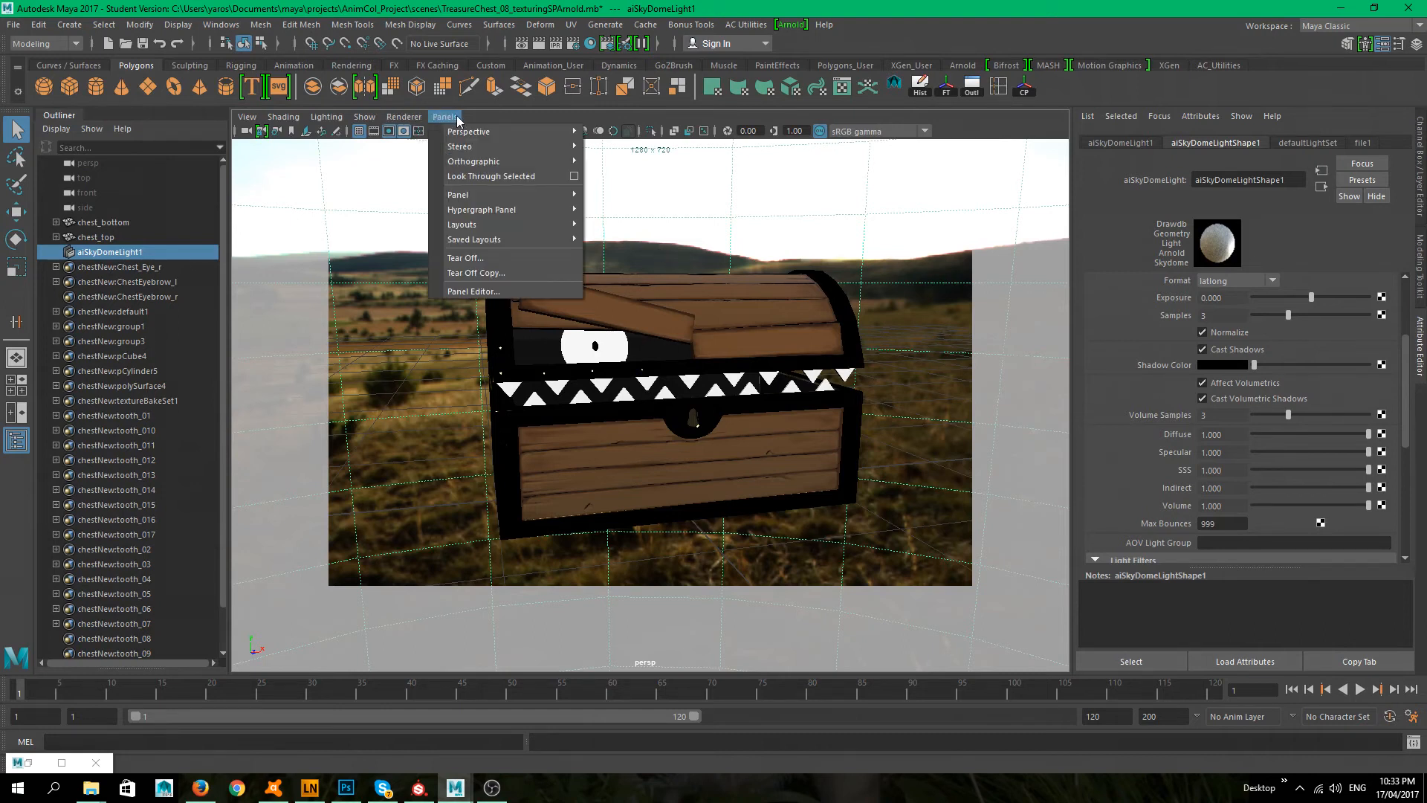
{"action": "mouse_move", "coordinate": [428, 119]}
{"action": "mouse_move", "coordinate": [260, 119]}
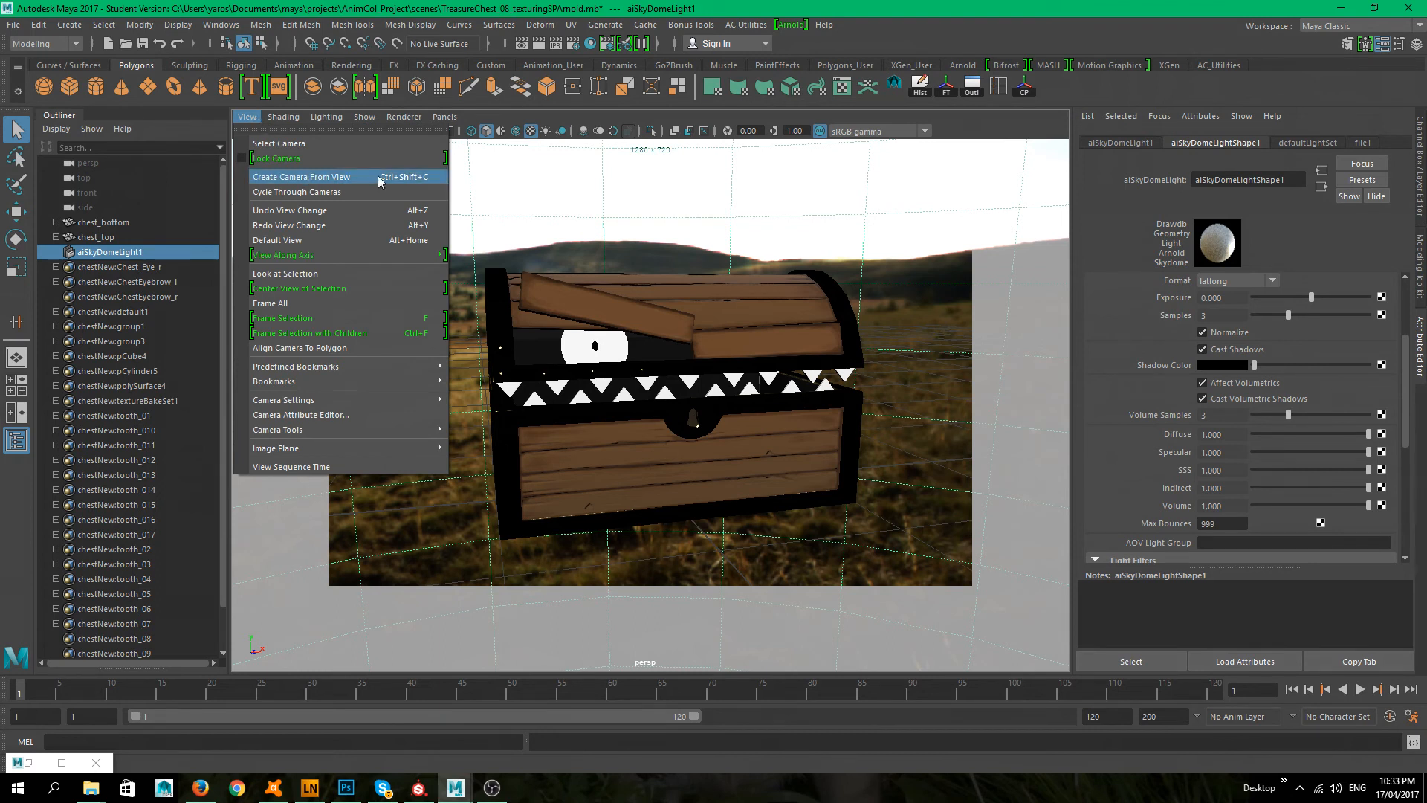
{"action": "left_click_drag", "start_coordinate": [875, 288], "coordinate": [901, 282], "text": "alt"}
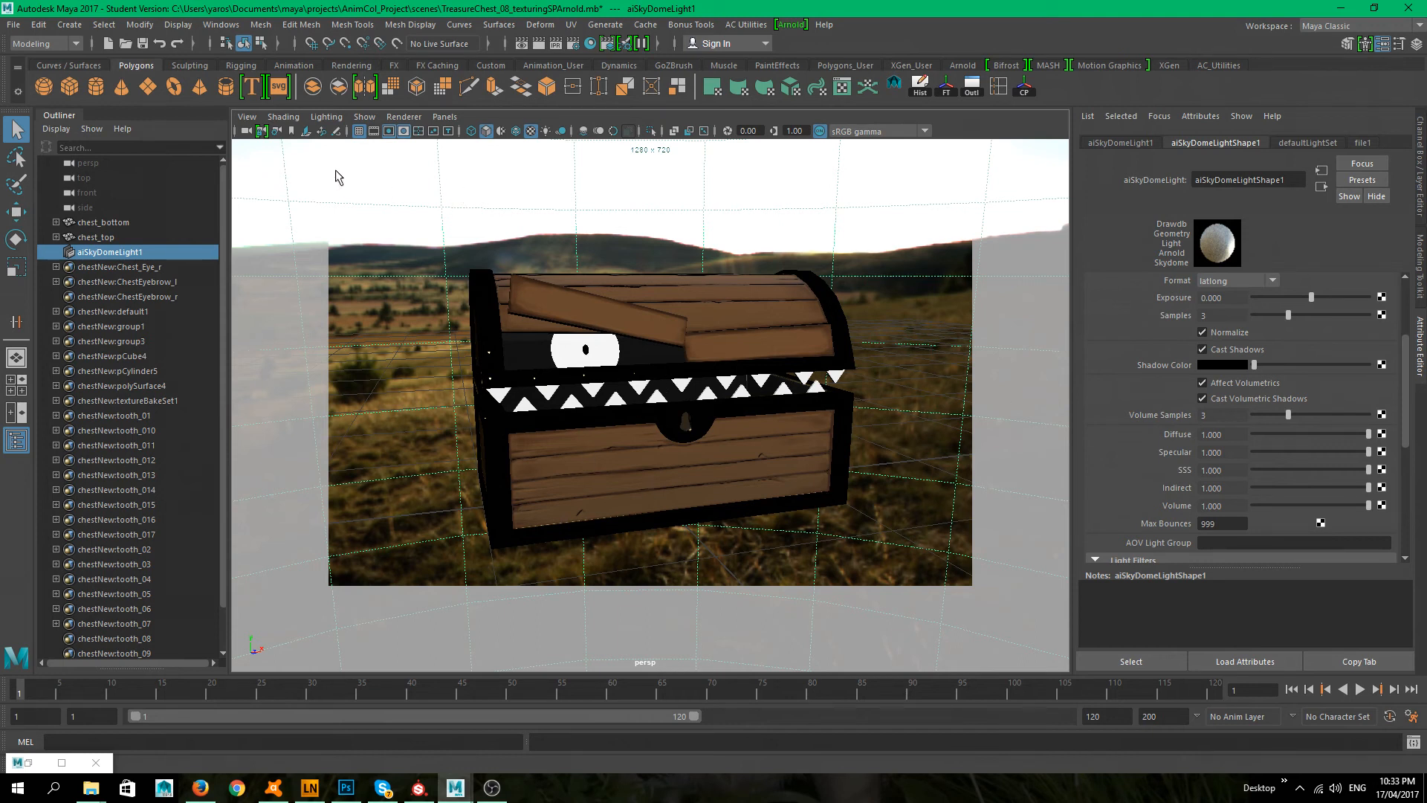
{"action": "left_click", "coordinate": [247, 117]}
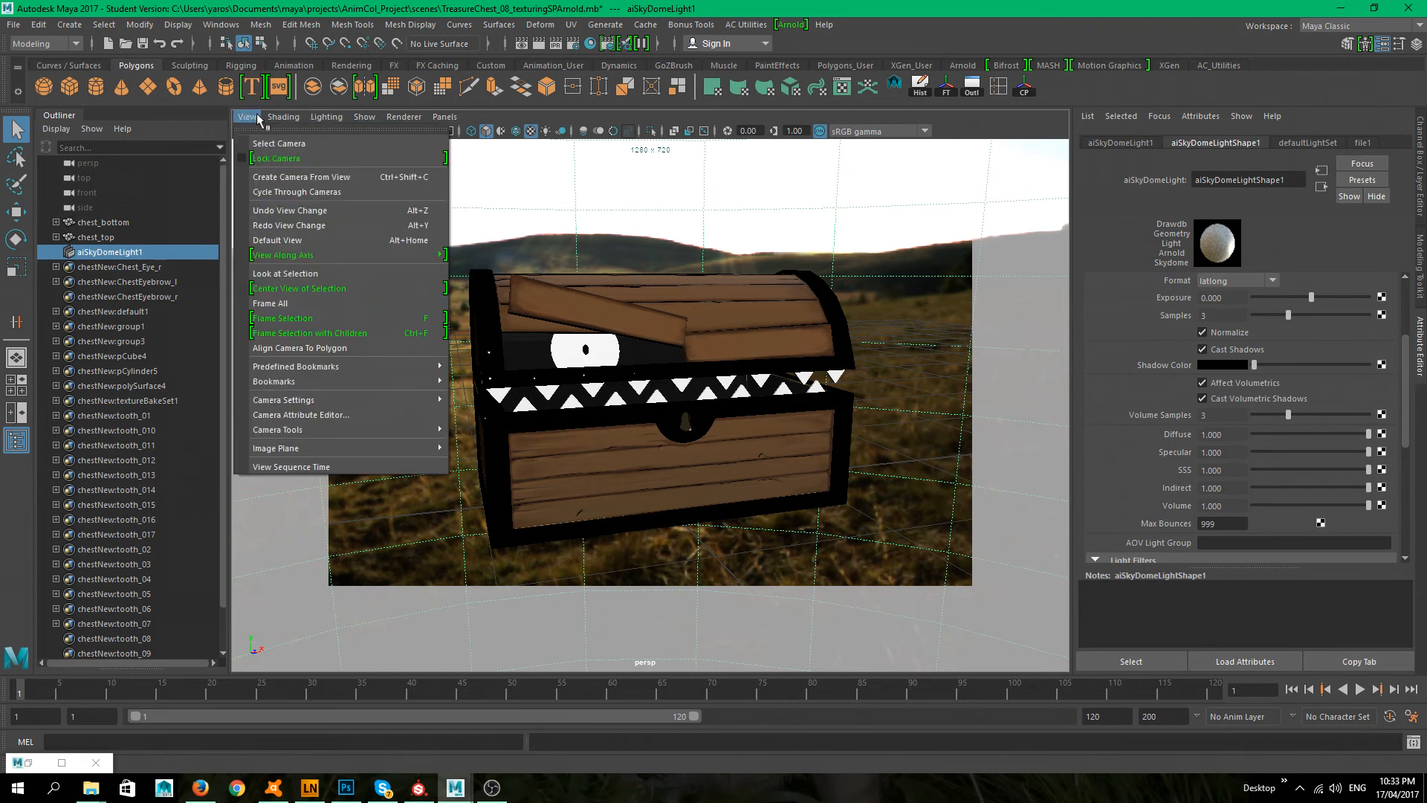
{"action": "left_click", "coordinate": [301, 176]}
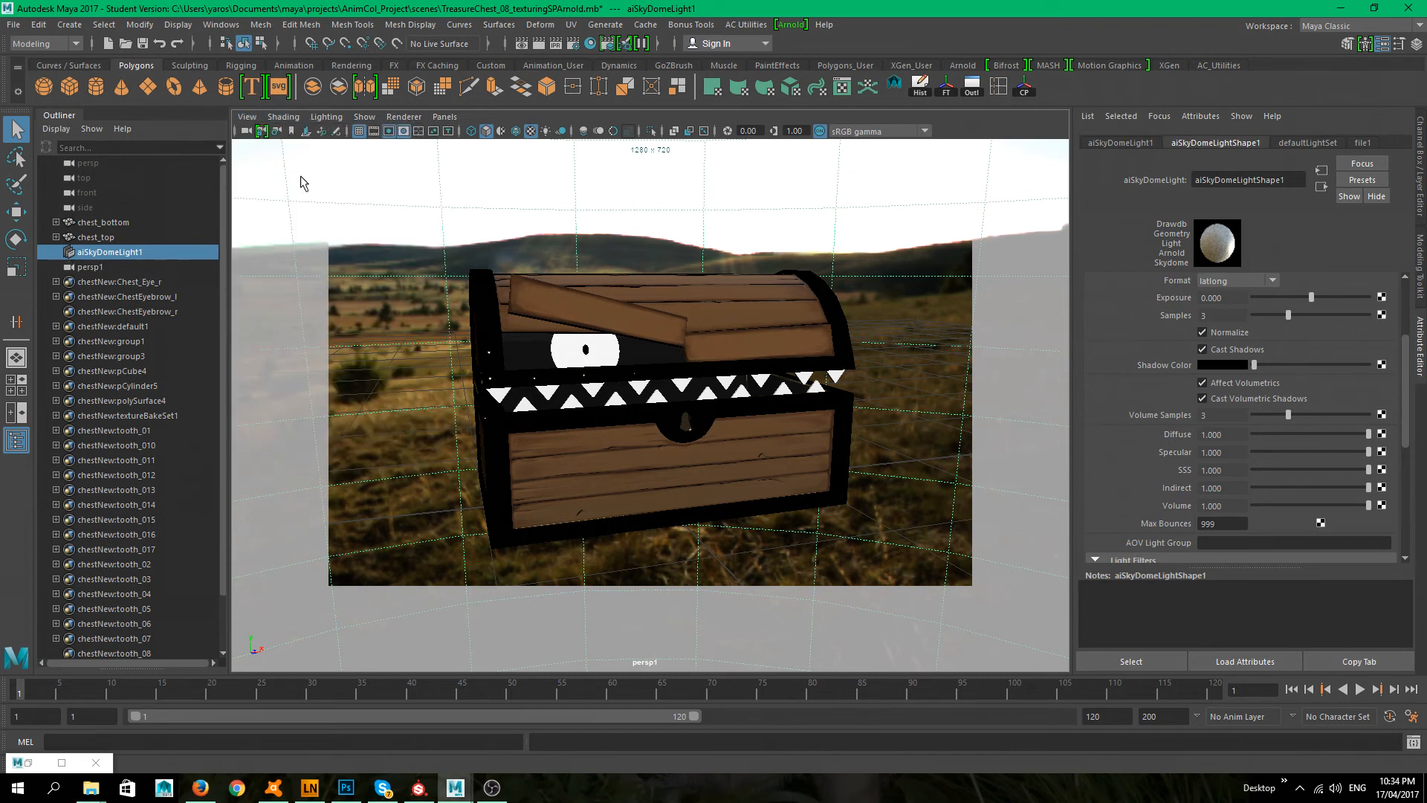
- Rename the new camera persp1 to render_Cam
{"action": "left_click", "coordinate": [90, 267]}
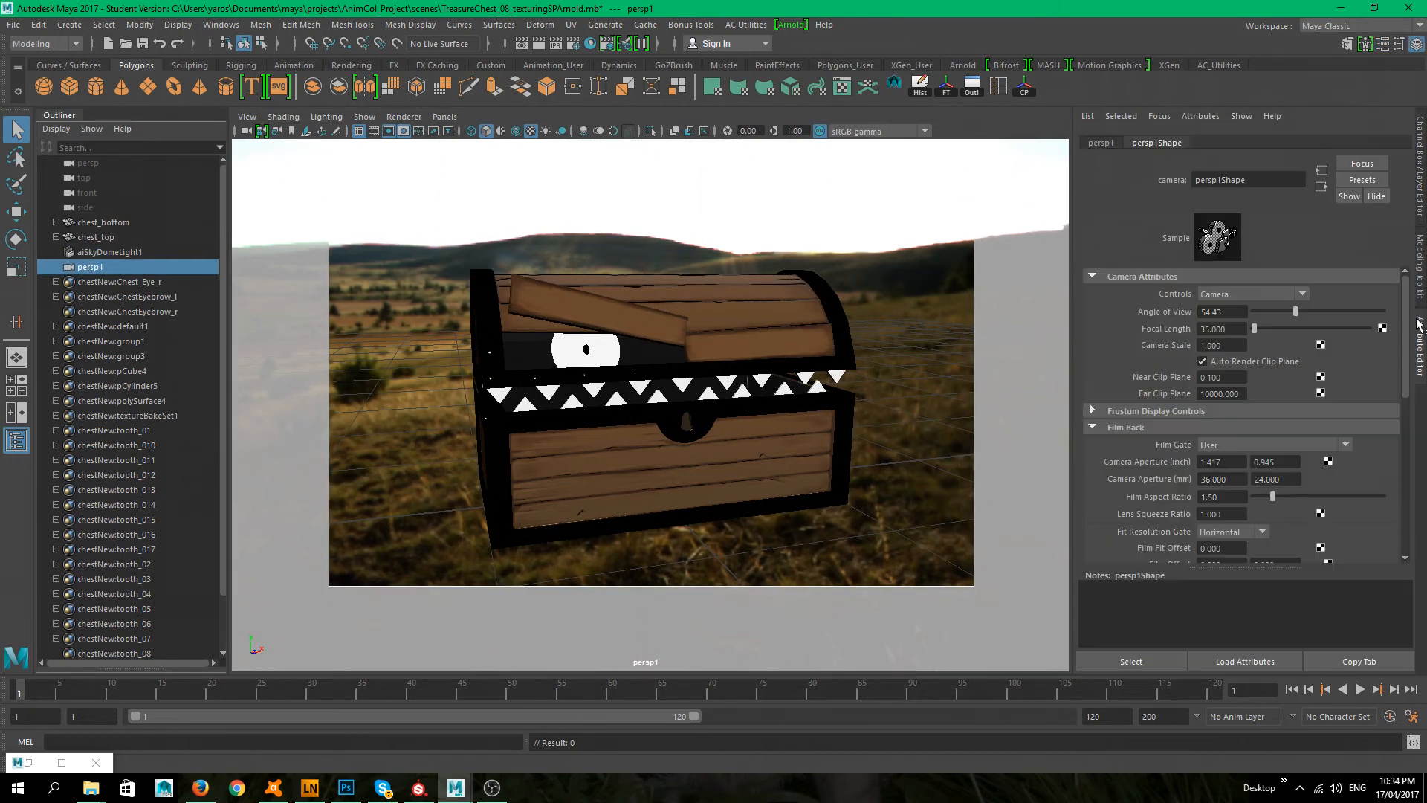
{"action": "left_click", "coordinate": [1101, 142]}
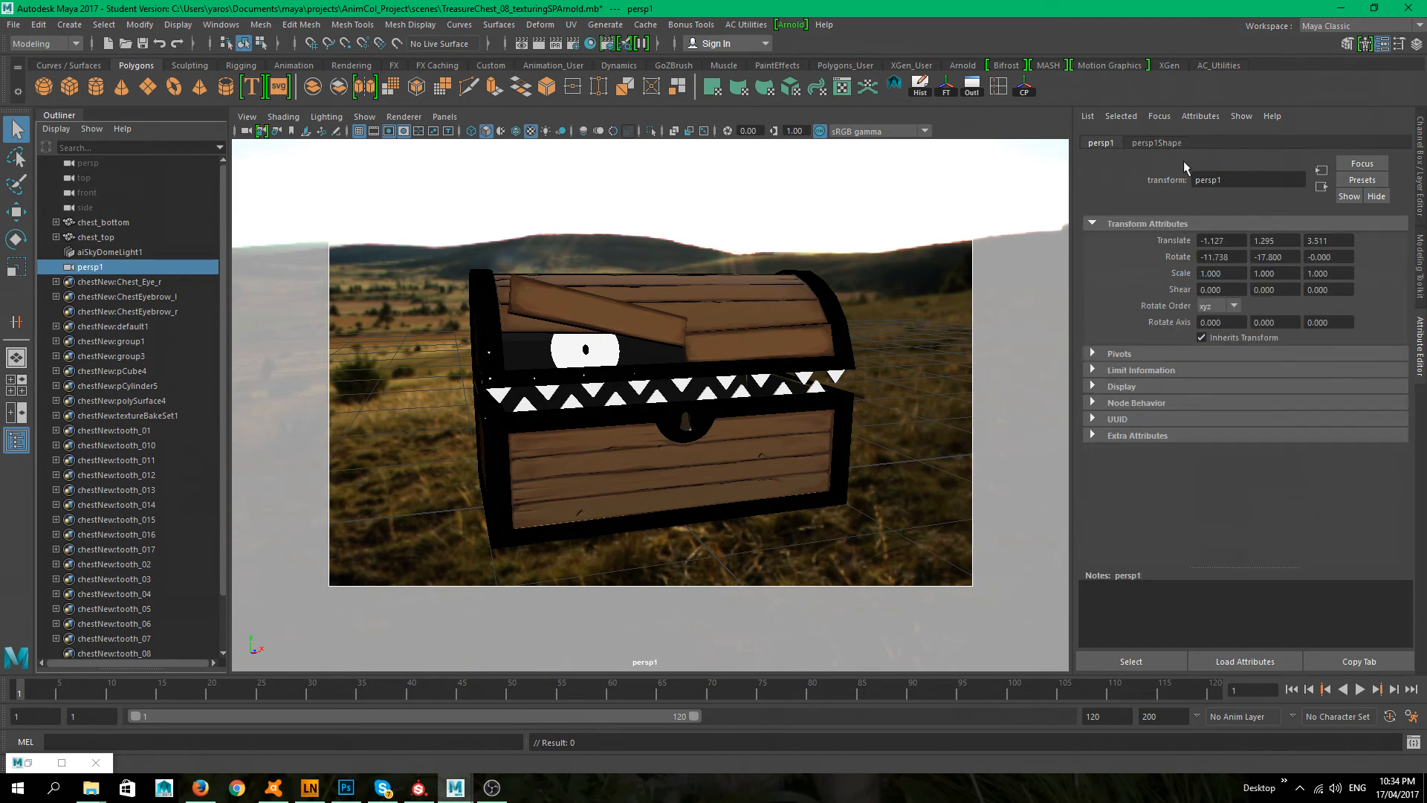
{"action": "left_click", "coordinate": [1159, 142]}
{"action": "left_click", "coordinate": [1419, 167]}
{"action": "left_click", "coordinate": [1138, 133]}
{"action": "type", "text": "rende"}
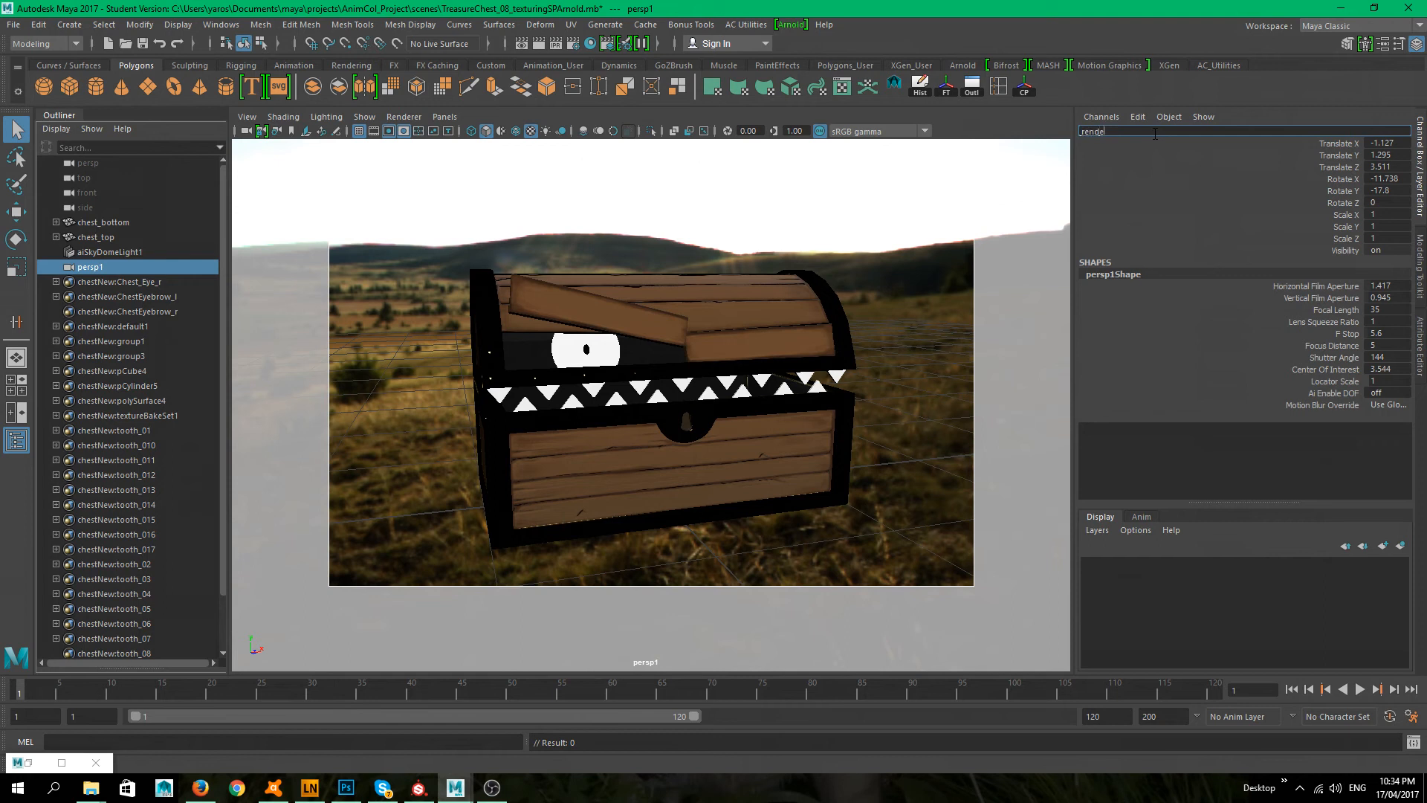
{"action": "type", "text": "r_Cam"}
{"action": "key", "text": "Return"}
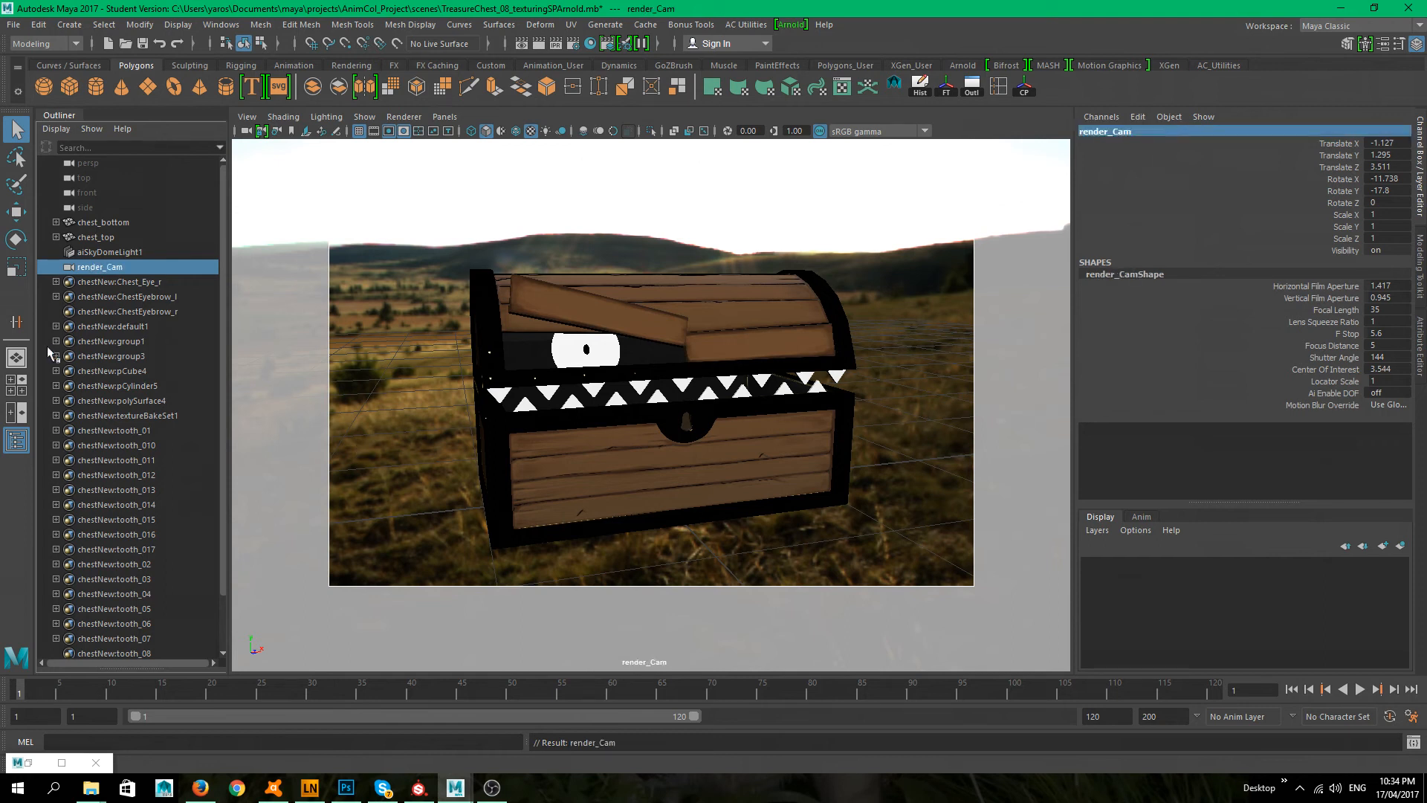
- Remove persp from the renderable cameras in the render settings, keeping only render_Cam
{"action": "left_click", "coordinate": [574, 44]}
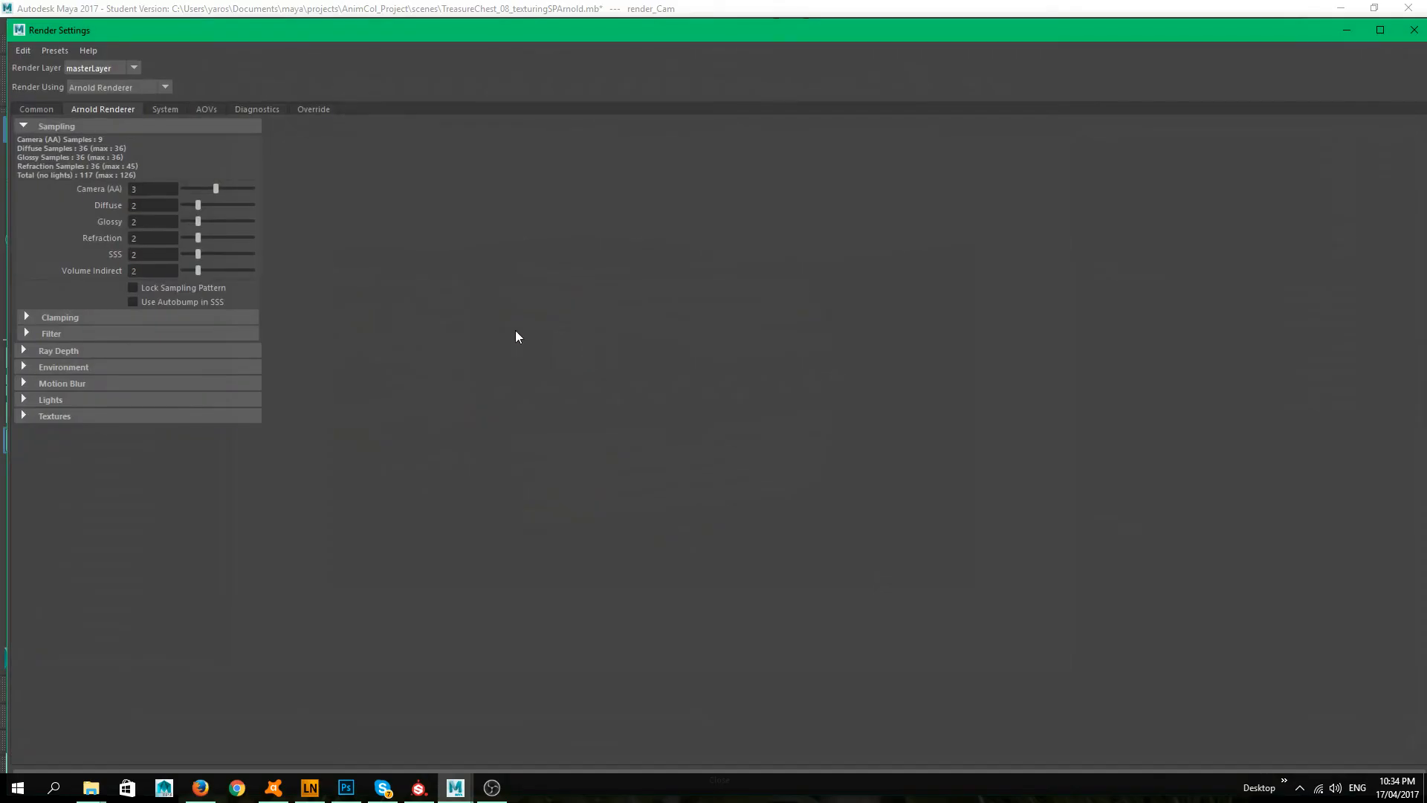
{"action": "left_click", "coordinate": [31, 110]}
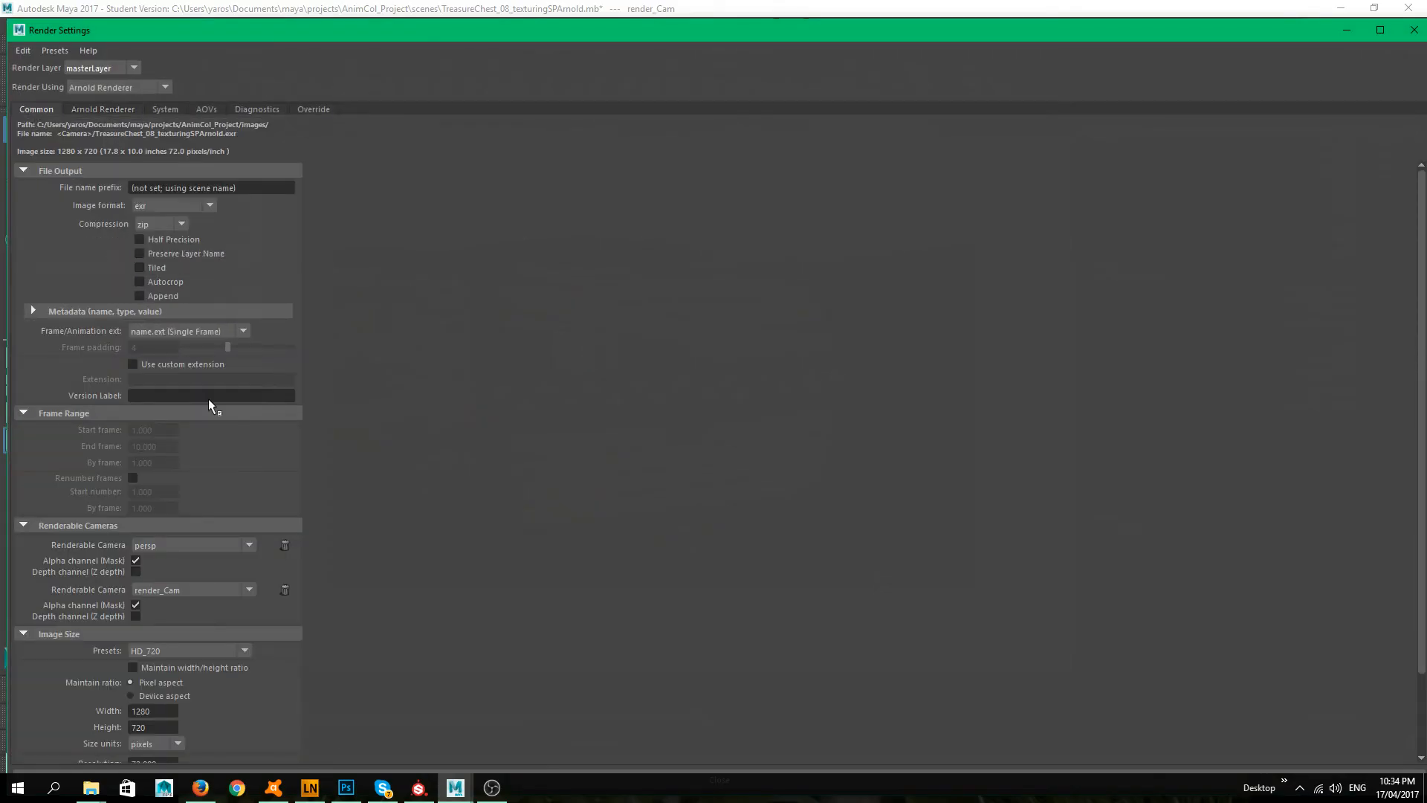
{"action": "scroll", "coordinate": [207, 408], "scroll_direction": "down", "scroll_amount": 2}
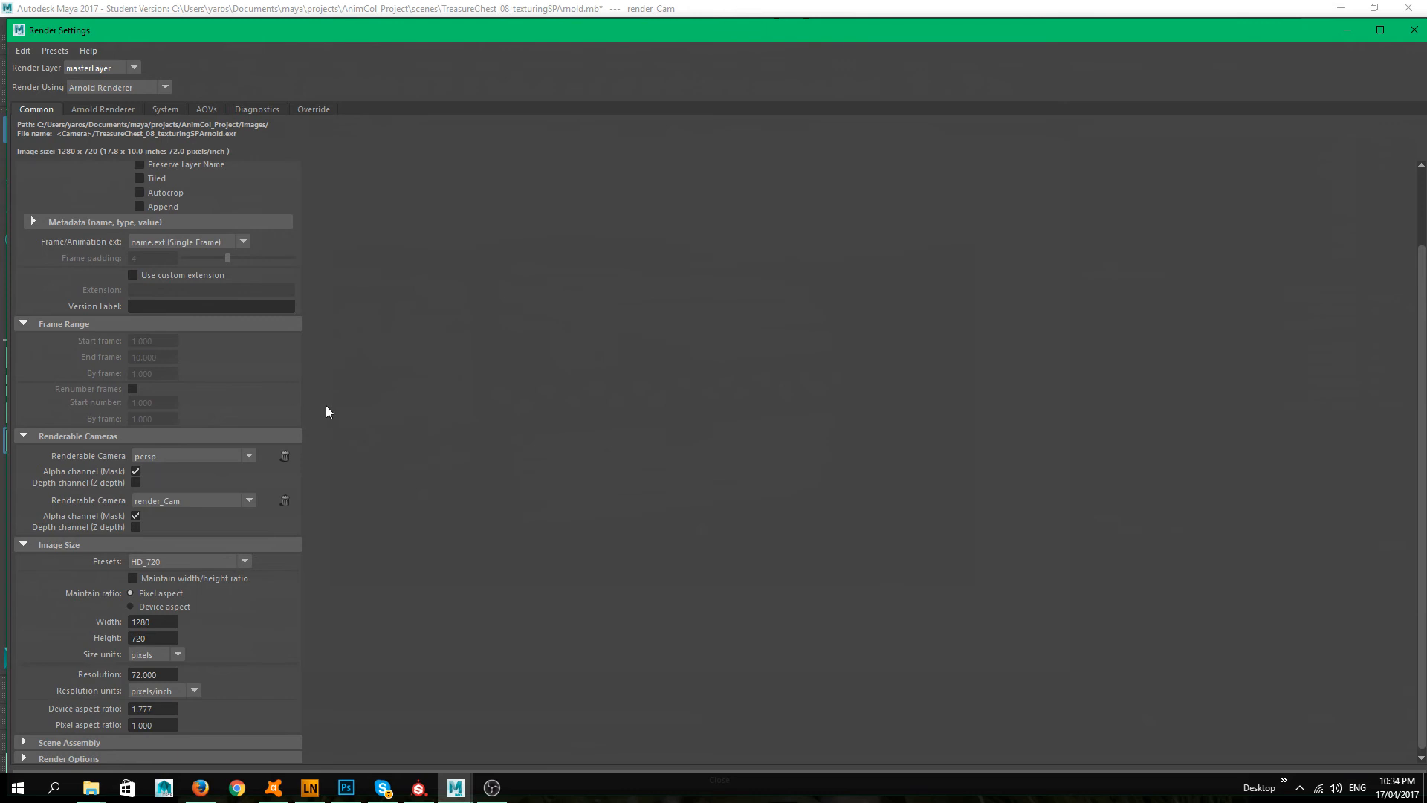
{"action": "left_click", "coordinate": [285, 456]}
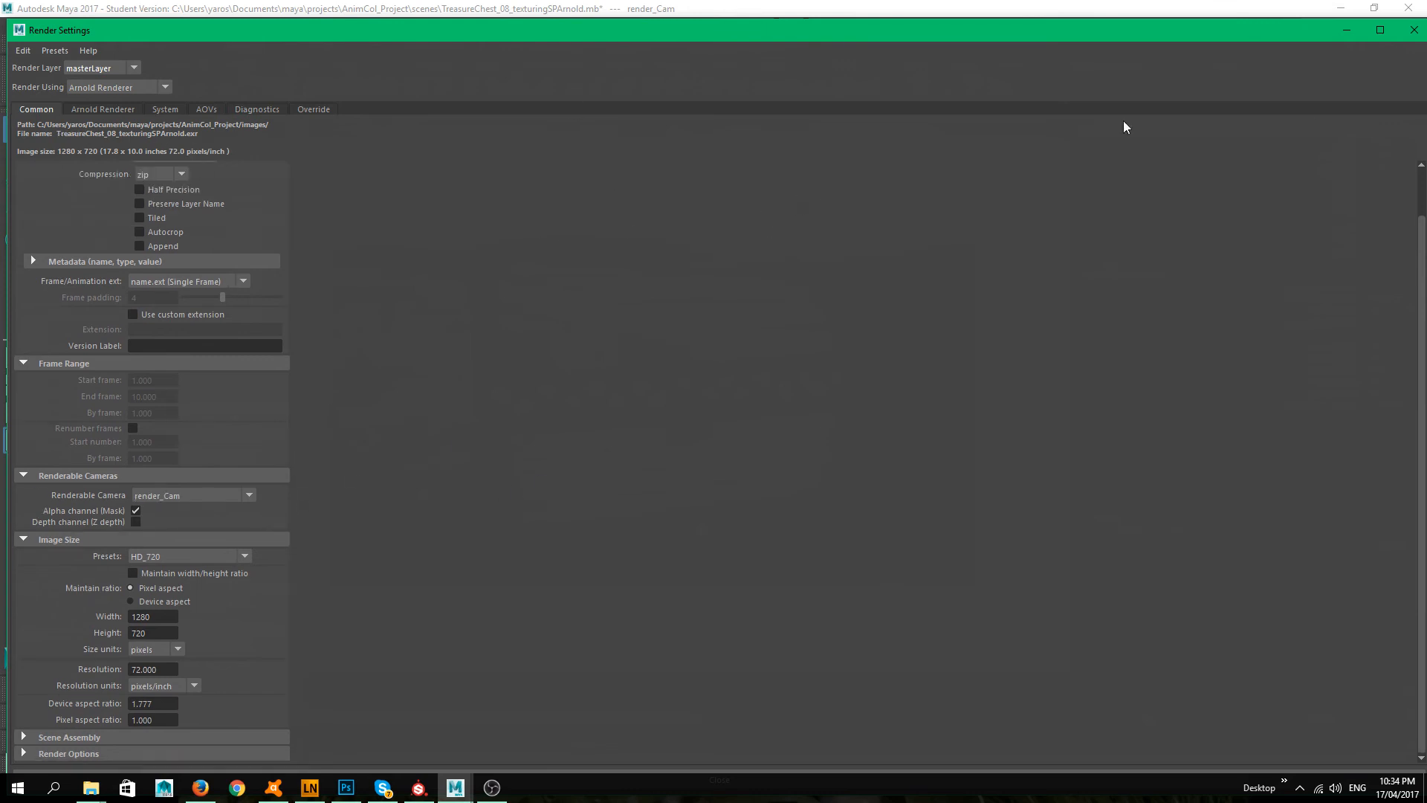
{"action": "left_click", "coordinate": [1401, 7]}
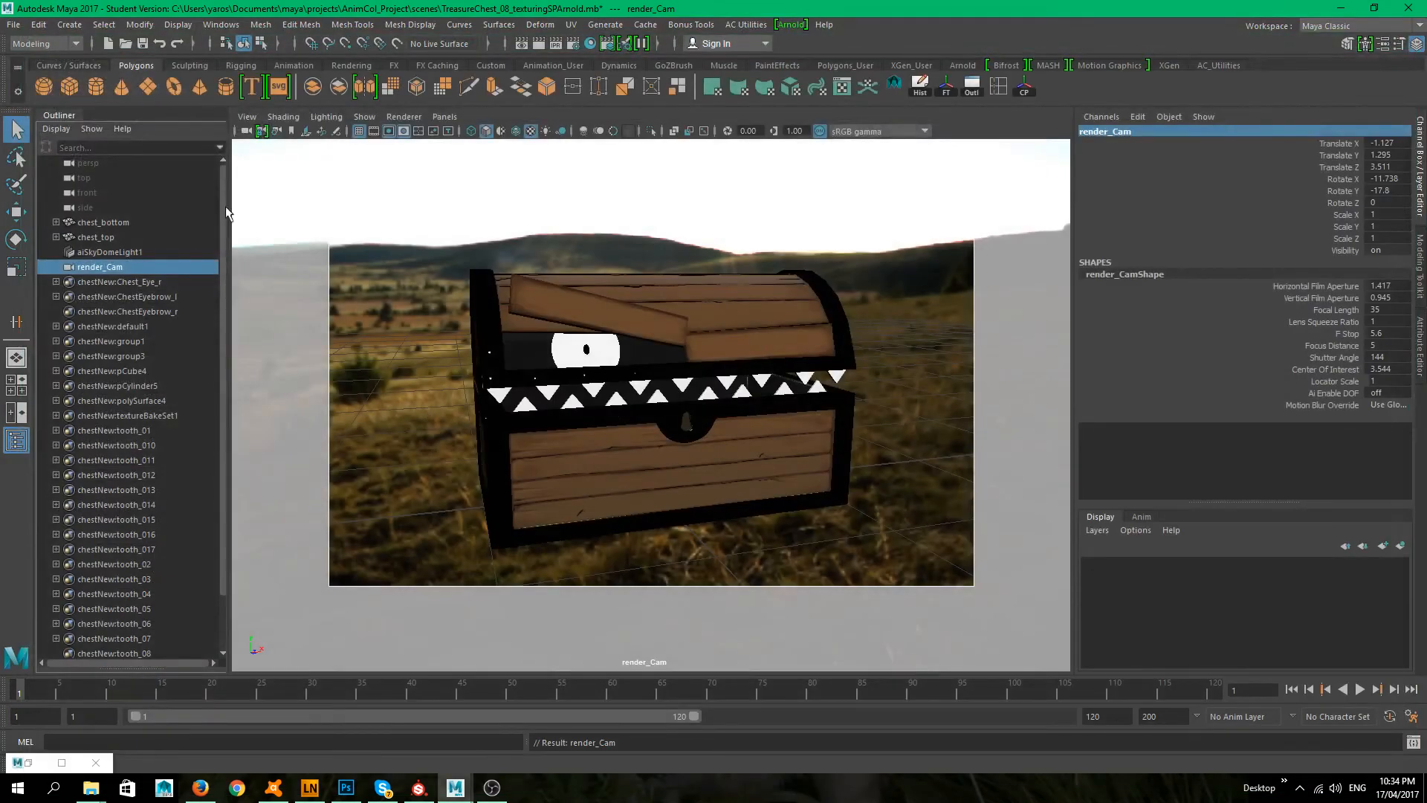
- Render the chest through render_Cam with the Arnold Renderer in a maximized Render View, and minimize the view when done
{"action": "left_click", "coordinate": [523, 45]}
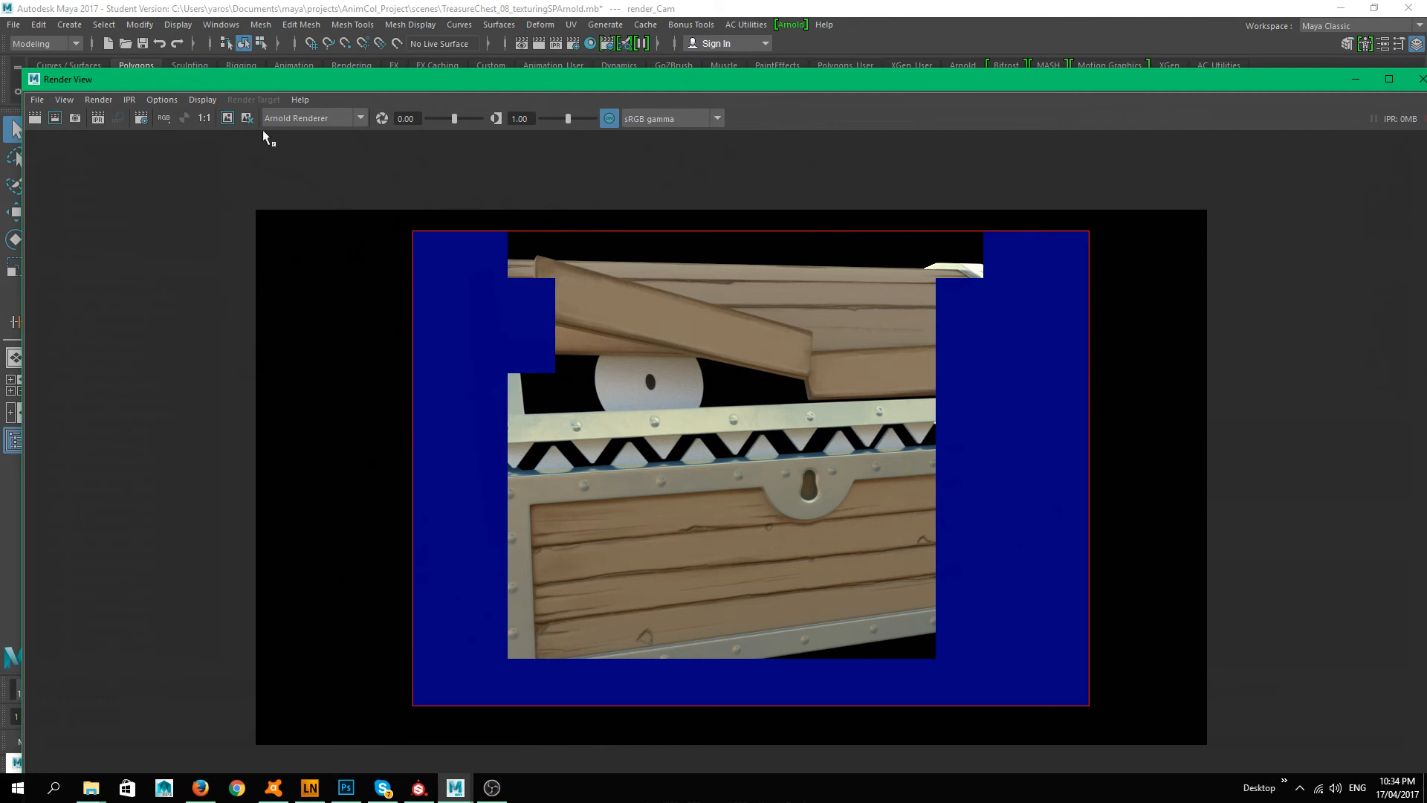
{"action": "double_click", "coordinate": [293, 79]}
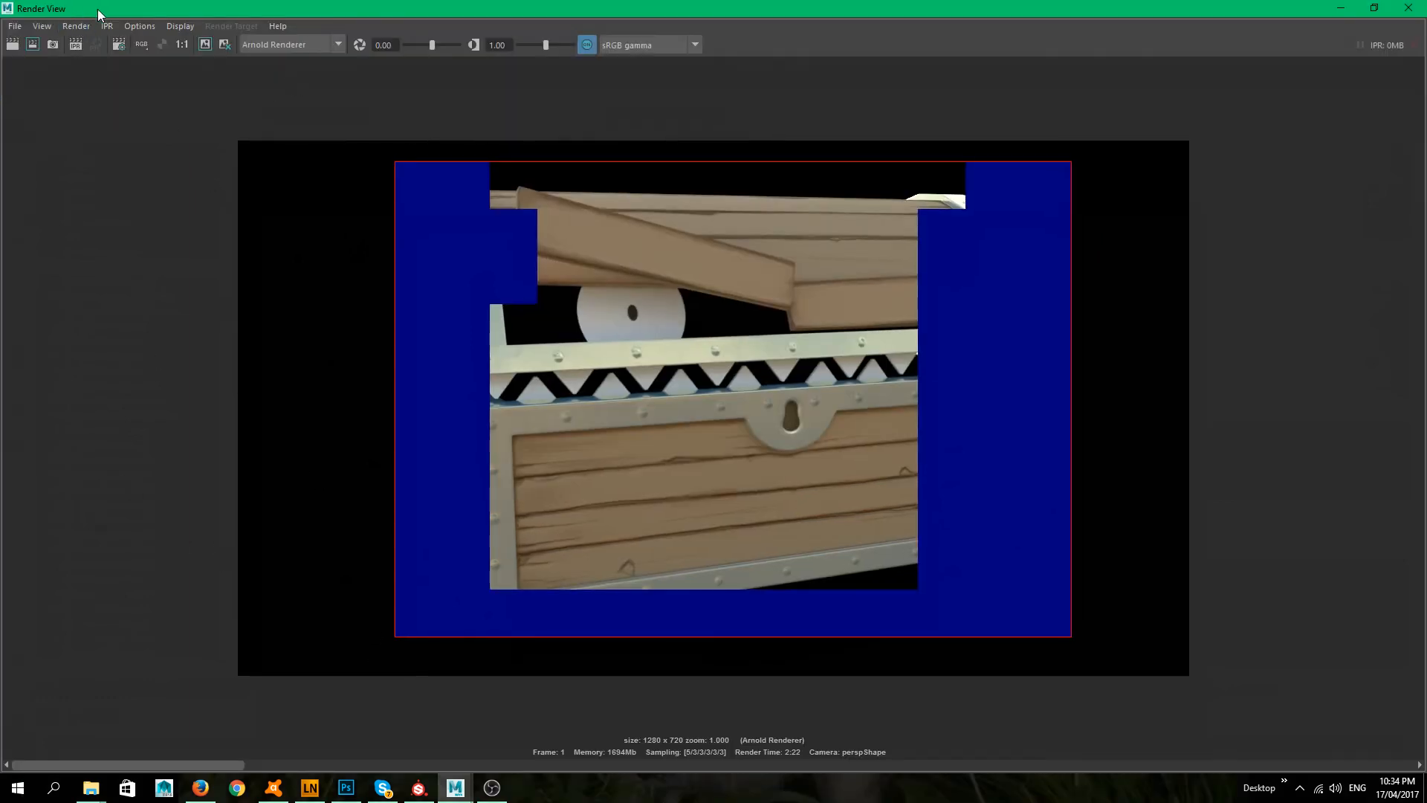
{"action": "left_click", "coordinate": [76, 26]}
{"action": "mouse_move", "coordinate": [109, 103]}
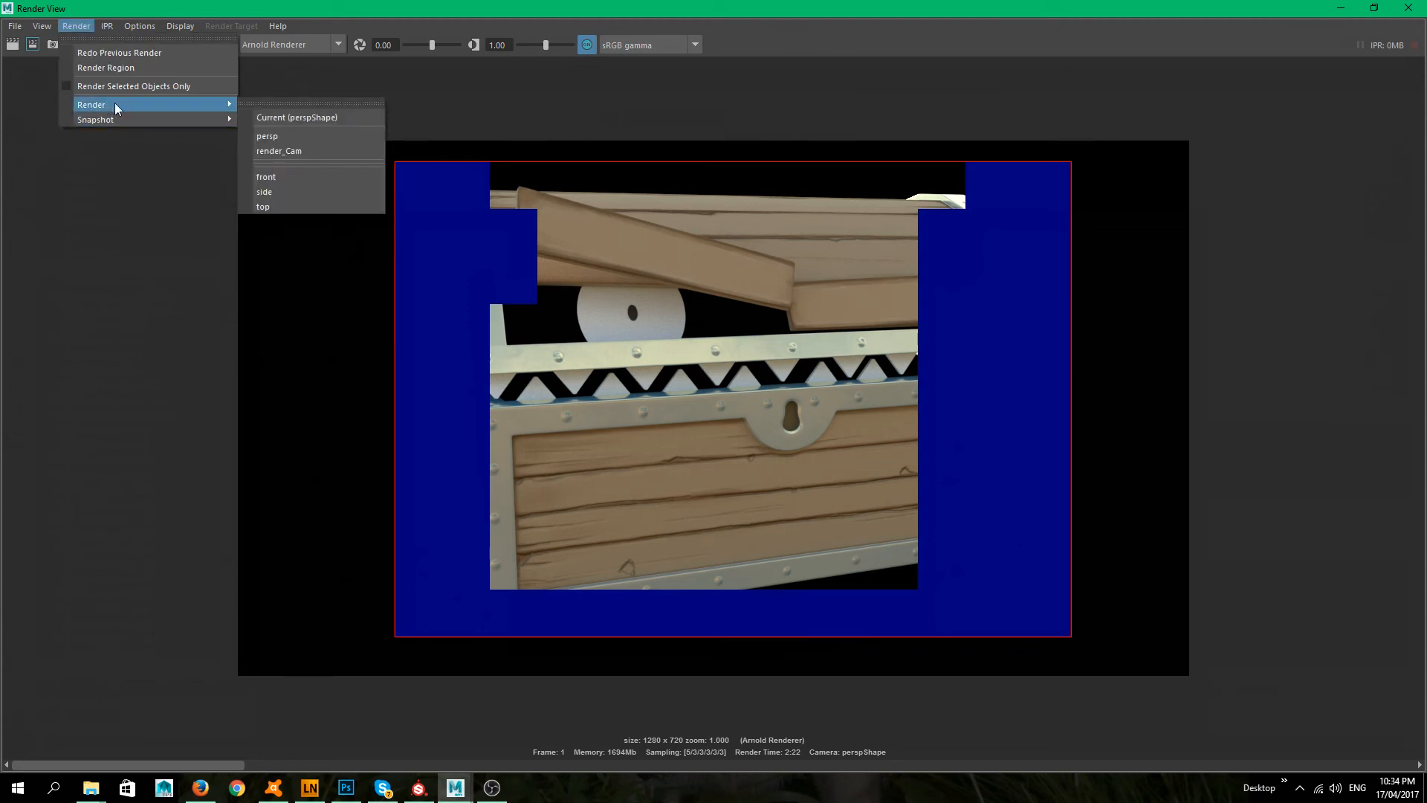
{"action": "left_click", "coordinate": [328, 150]}
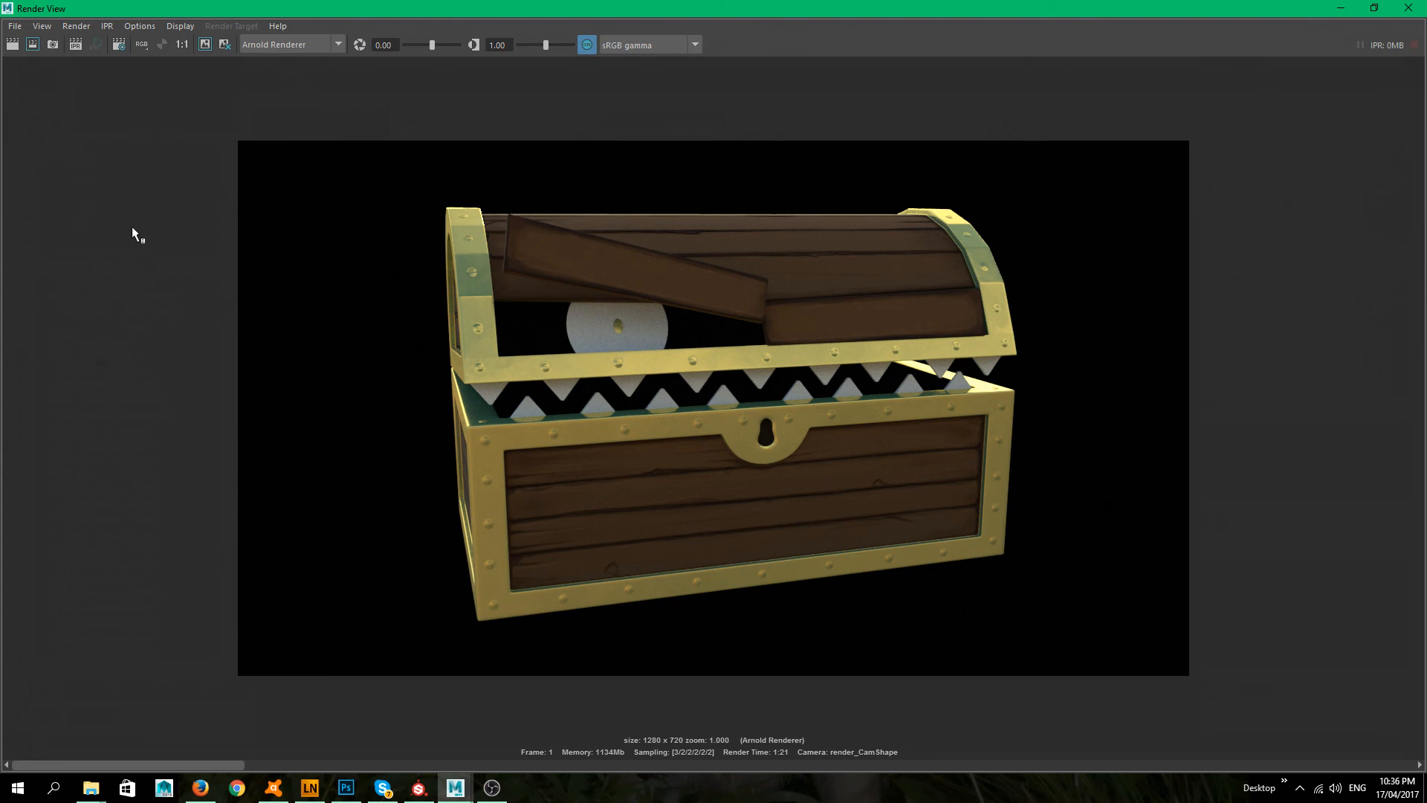
{"action": "left_click", "coordinate": [1340, 7]}
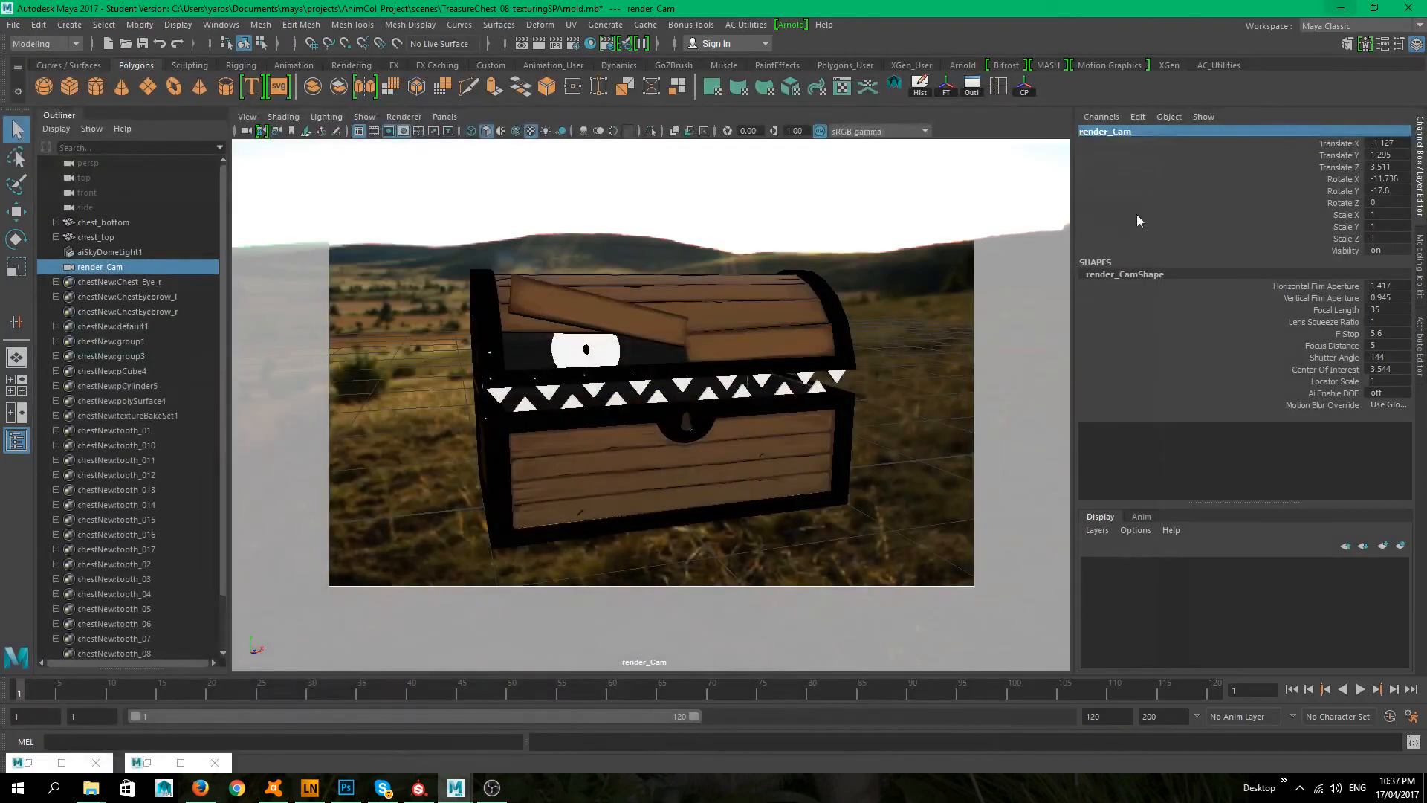
- Select aiSkyDomeLight1 and show its shape's full light attributes
{"action": "left_click", "coordinate": [100, 252]}
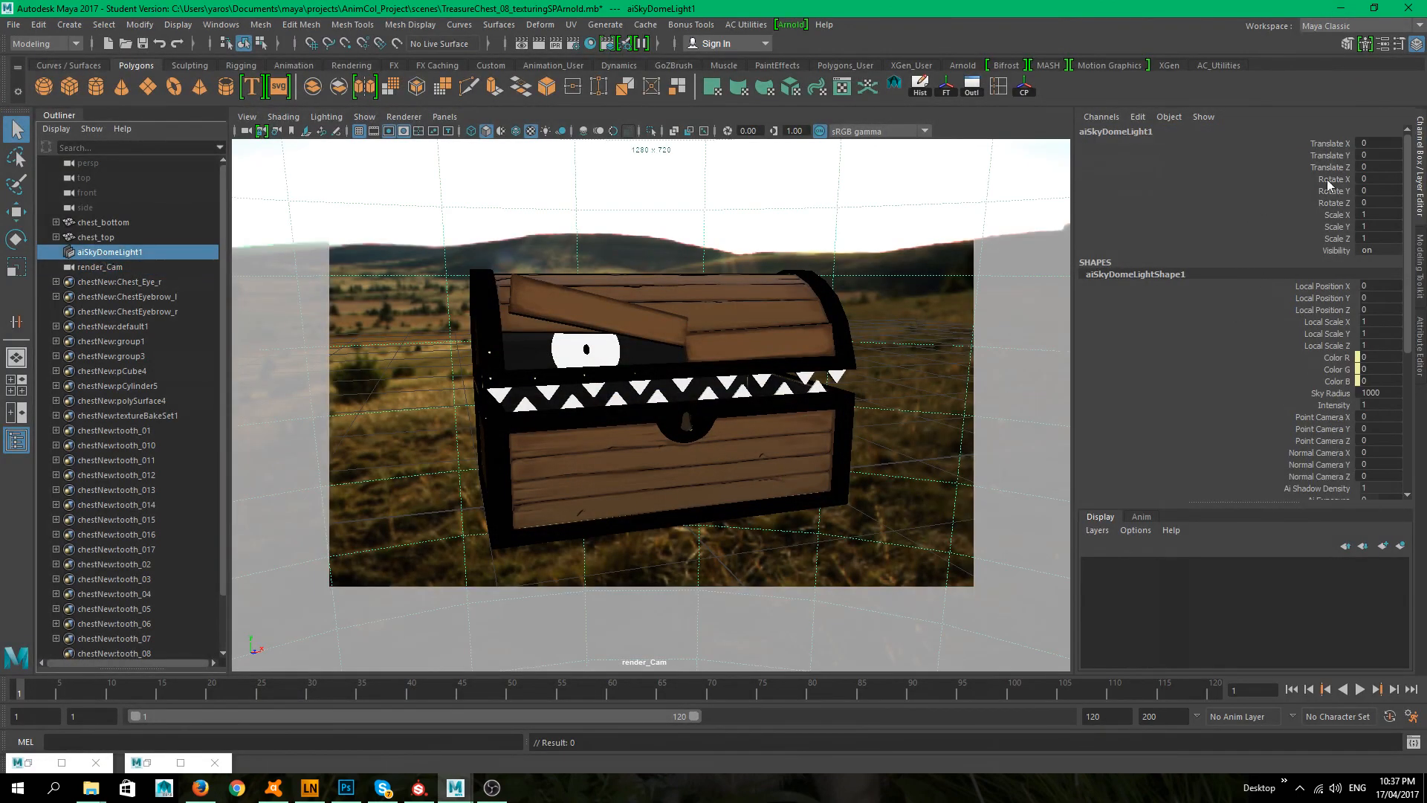
{"action": "left_click", "coordinate": [1421, 339]}
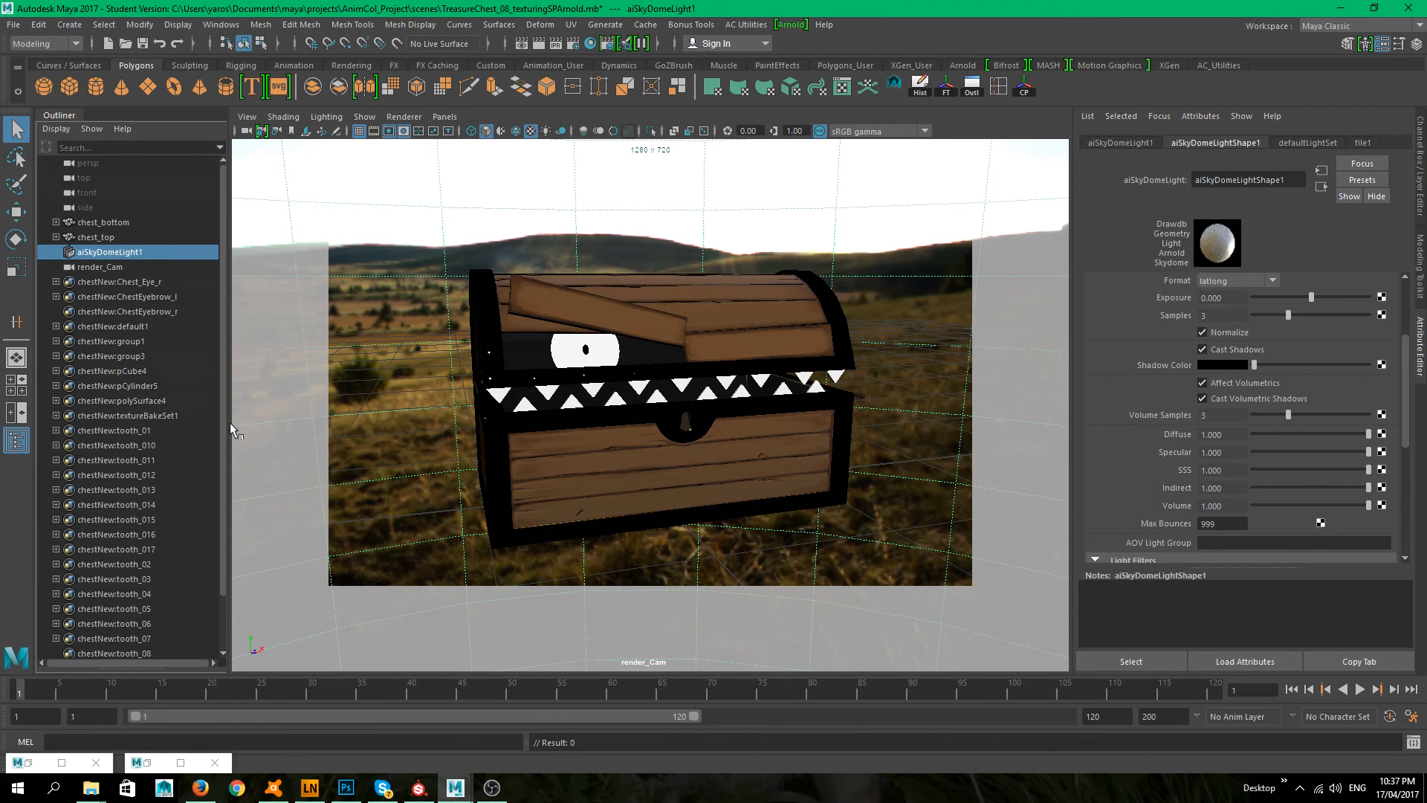
{"action": "left_click", "coordinate": [26, 764]}
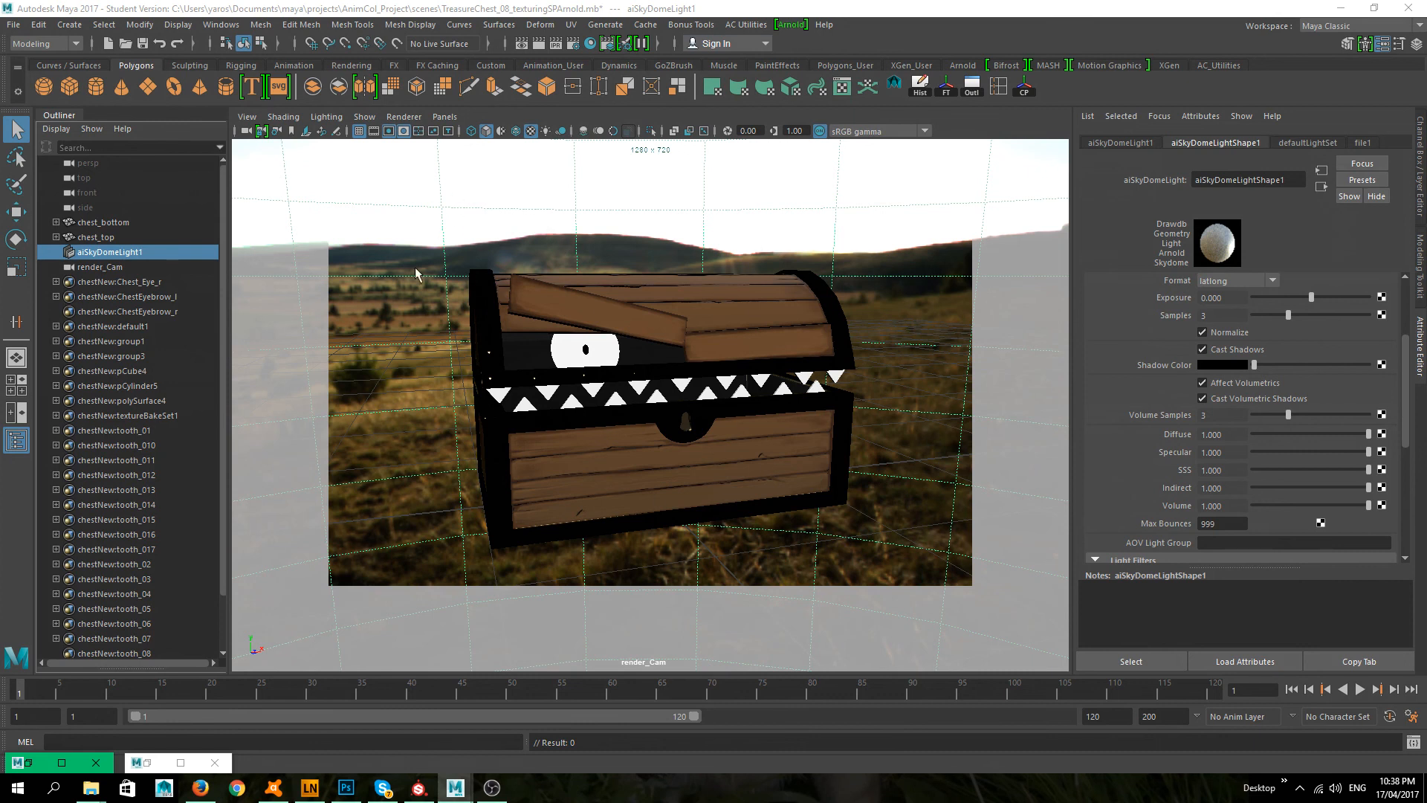
- Switch to File Explorer and examine the .tx files beside the Targa textures in the chest_v3 folder, then return to Maya
{"action": "mouse_move", "coordinate": [94, 794]}
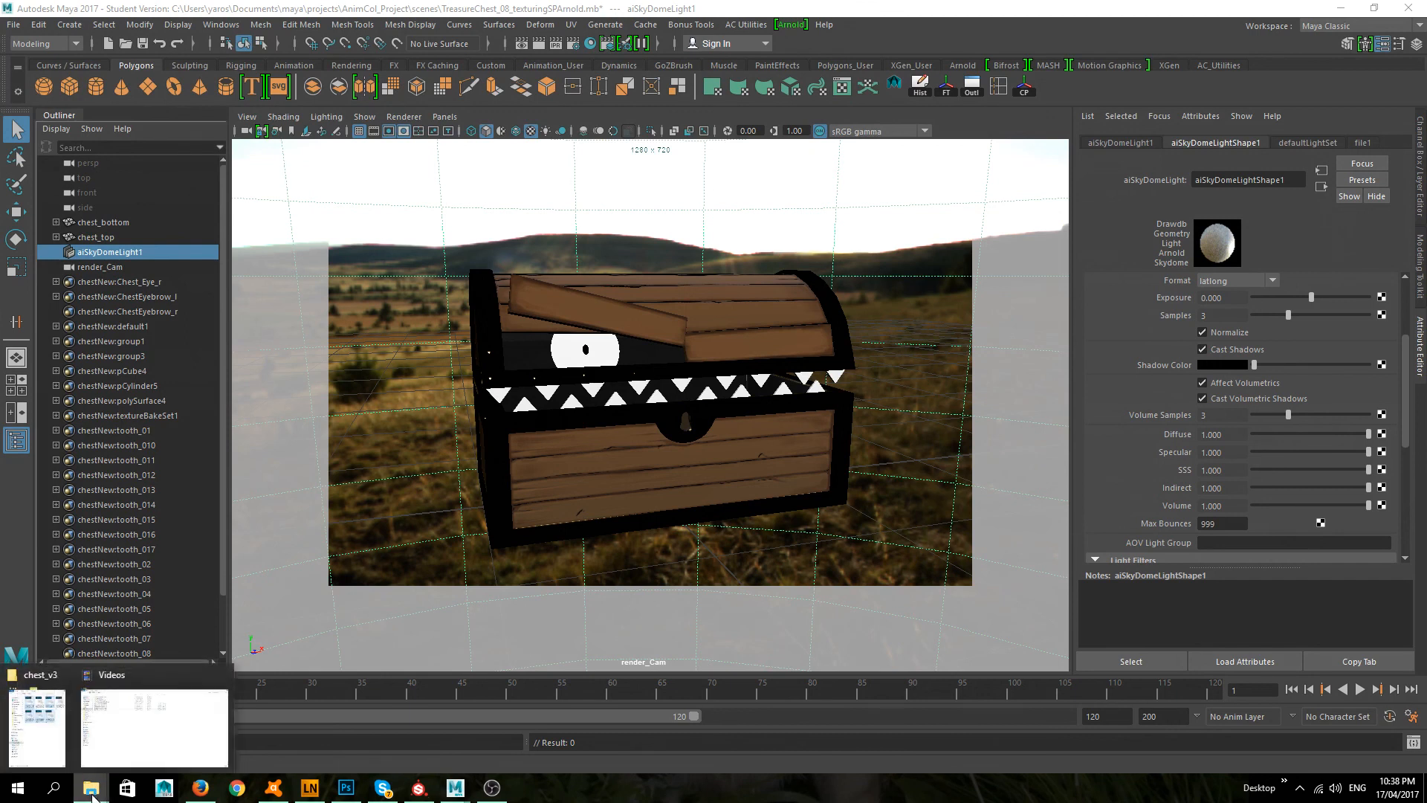
{"action": "left_click", "coordinate": [98, 752]}
{"action": "left_click", "coordinate": [1080, 543]}
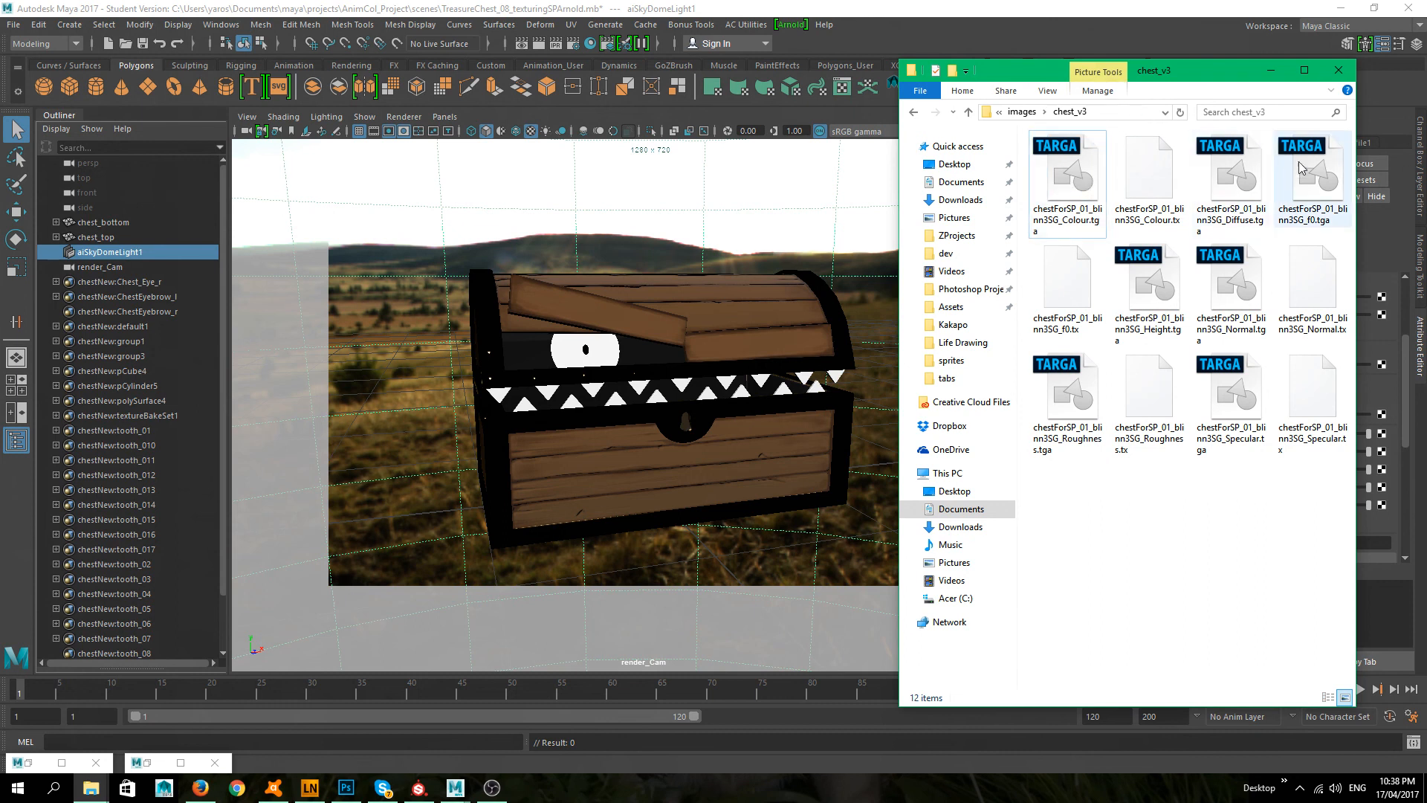
{"action": "left_click", "coordinate": [1165, 207]}
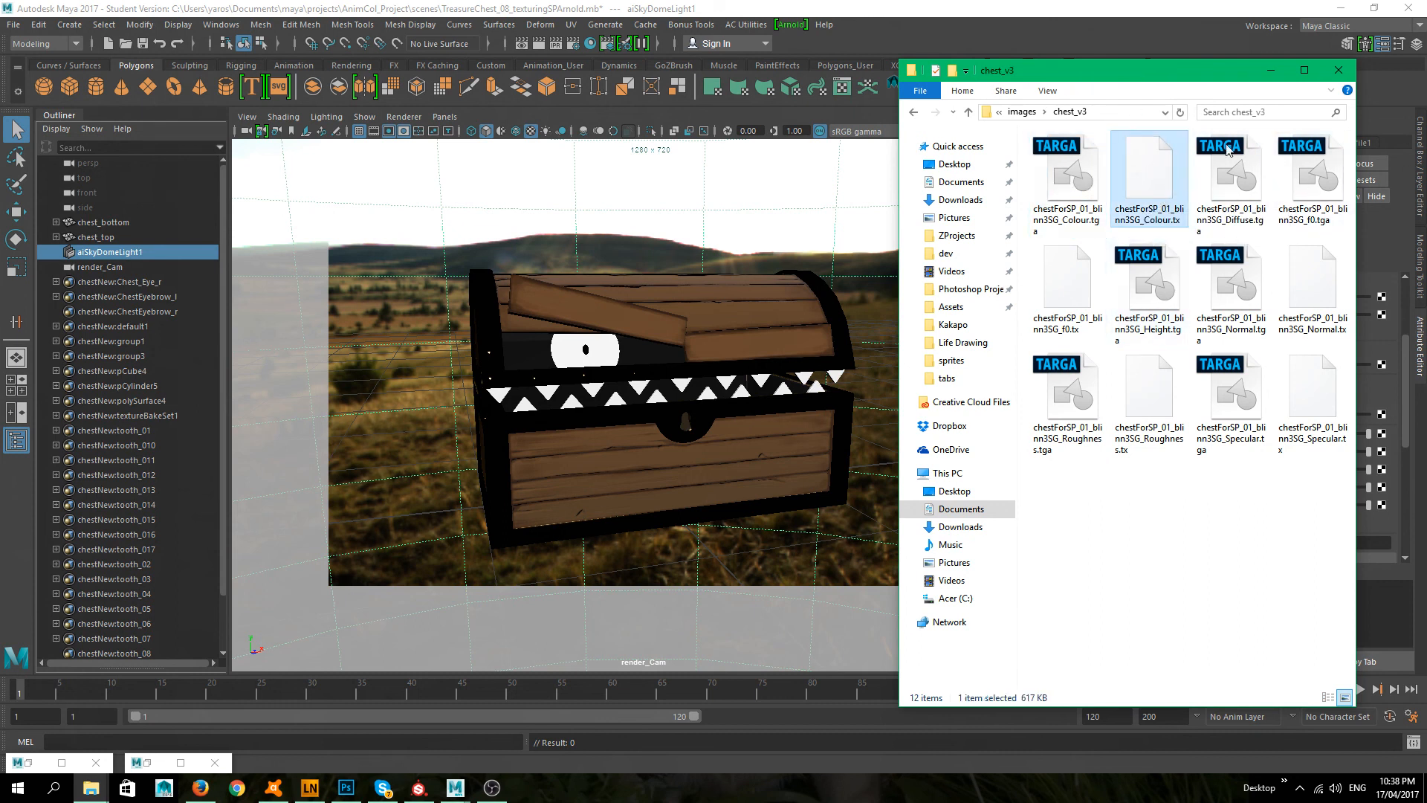
{"action": "left_click", "coordinate": [1091, 321]}
{"action": "left_click", "coordinate": [1332, 327]}
{"action": "left_click", "coordinate": [1159, 394]}
{"action": "left_click", "coordinate": [1308, 393]}
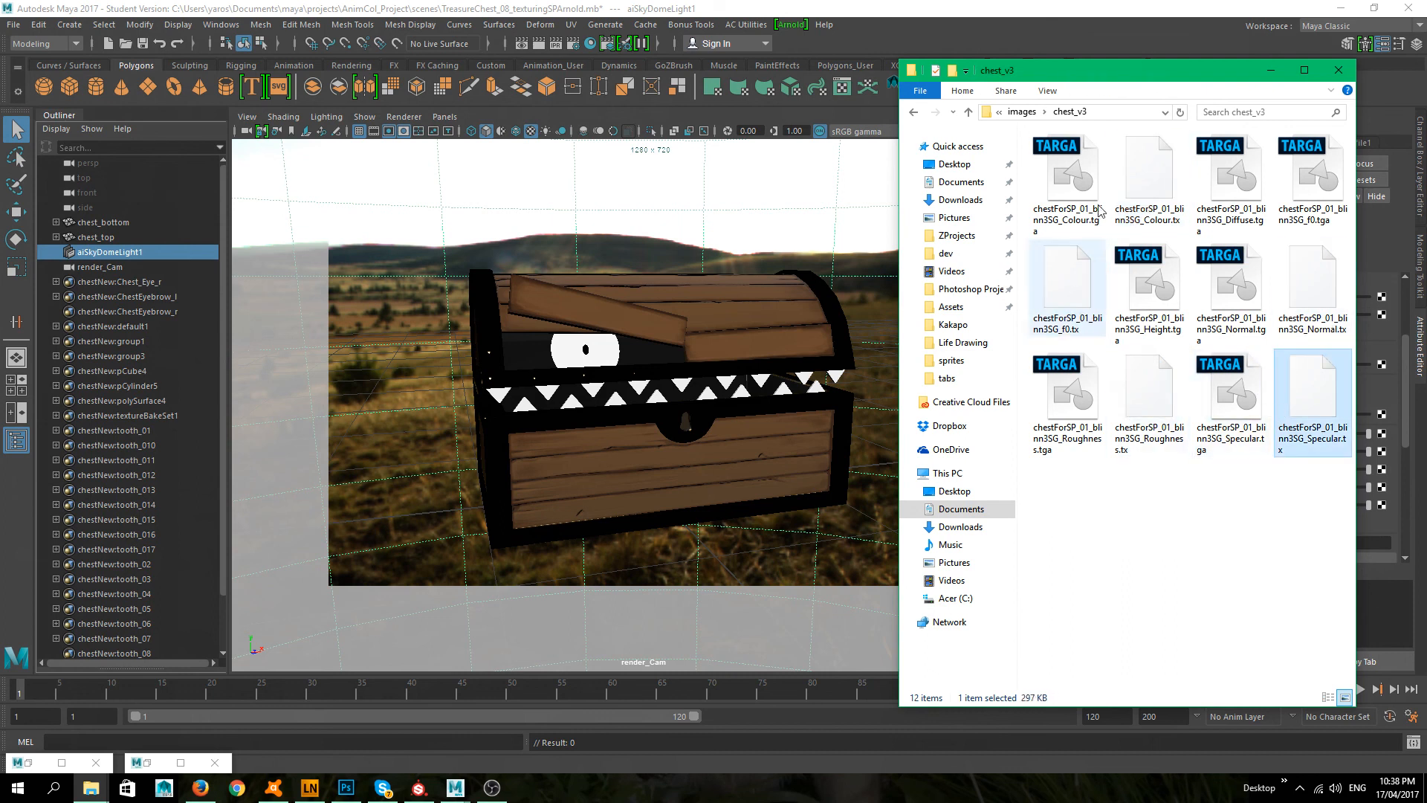
{"action": "left_click", "coordinate": [1151, 201]}
{"action": "left_click", "coordinate": [1073, 259]}
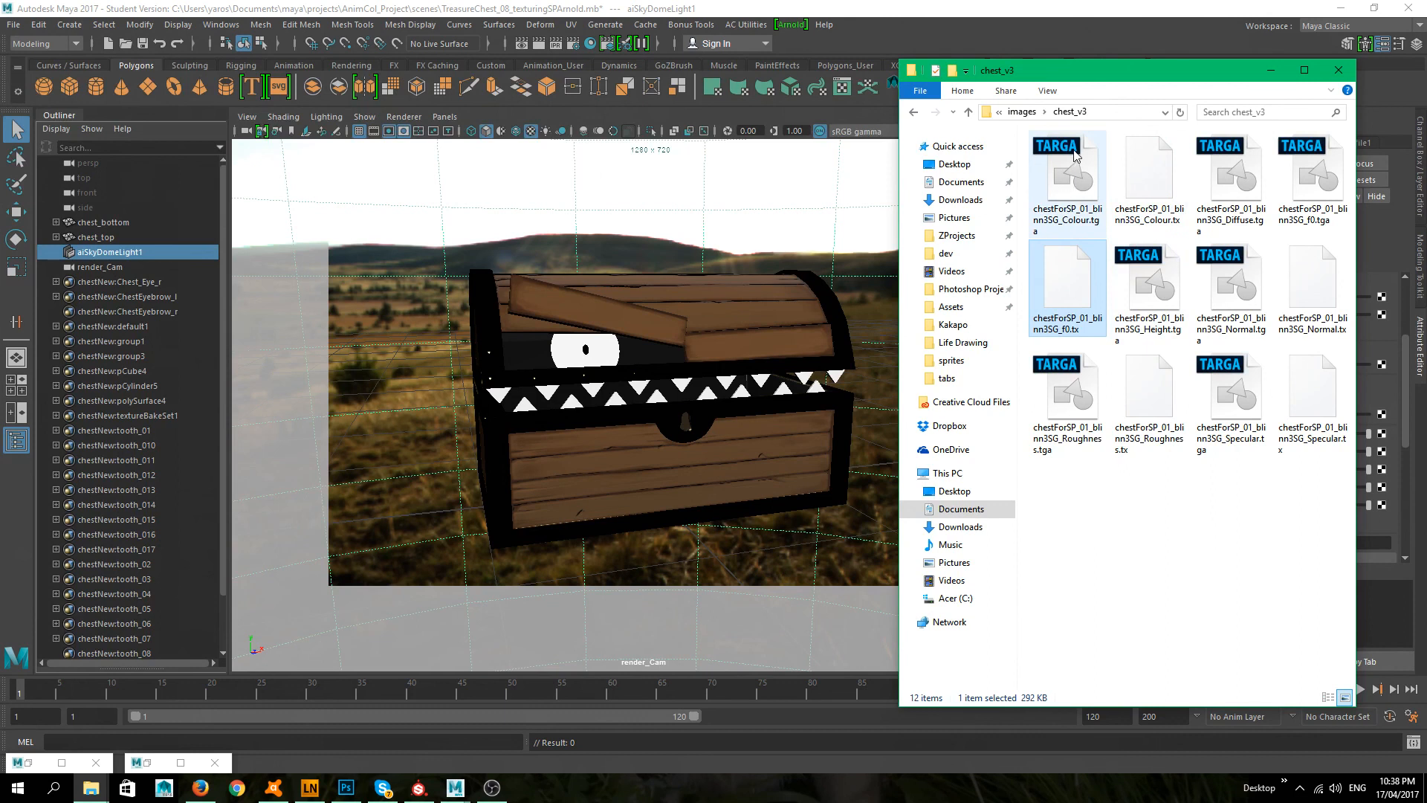
{"action": "left_click", "coordinate": [1160, 177]}
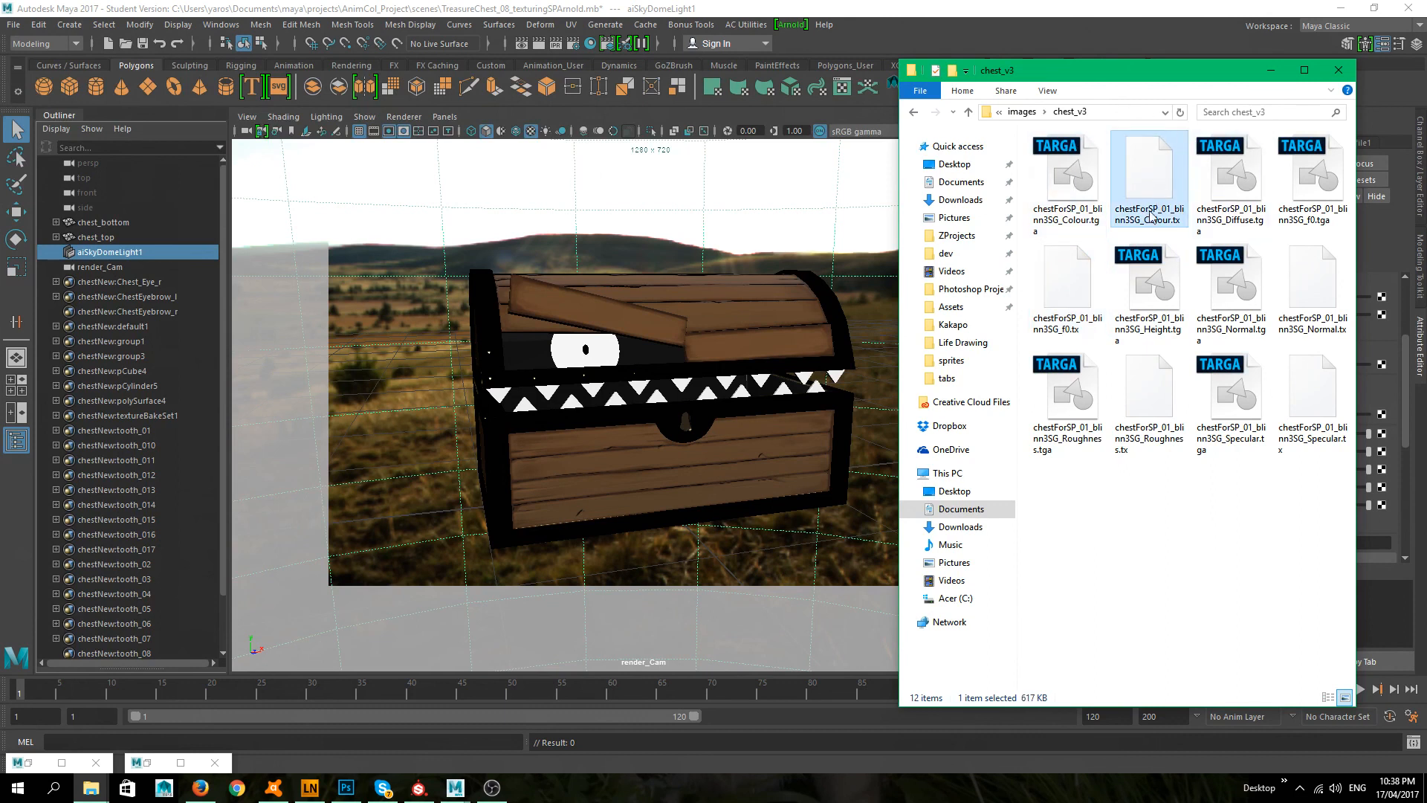
{"action": "left_click", "coordinate": [1256, 530]}
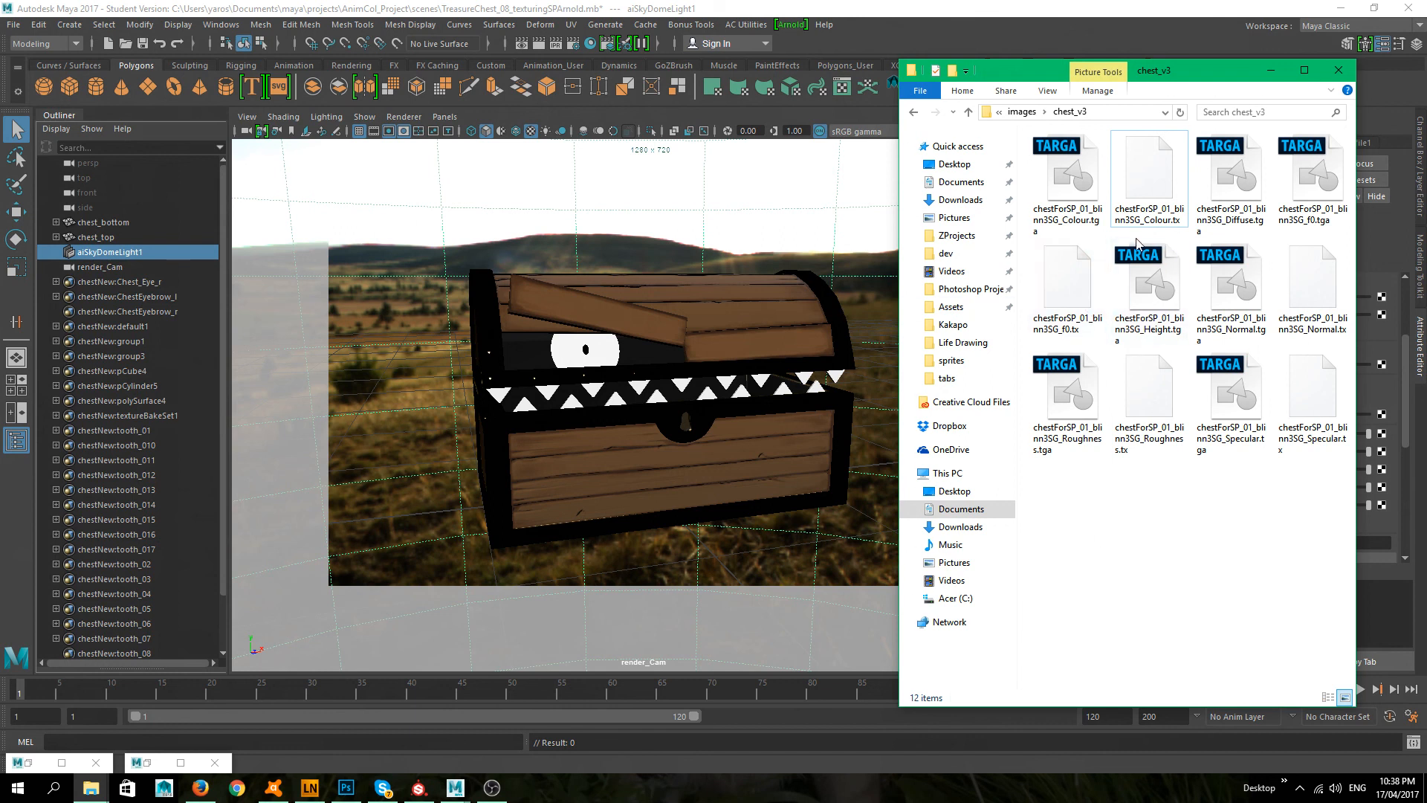
{"action": "left_click", "coordinate": [330, 430]}
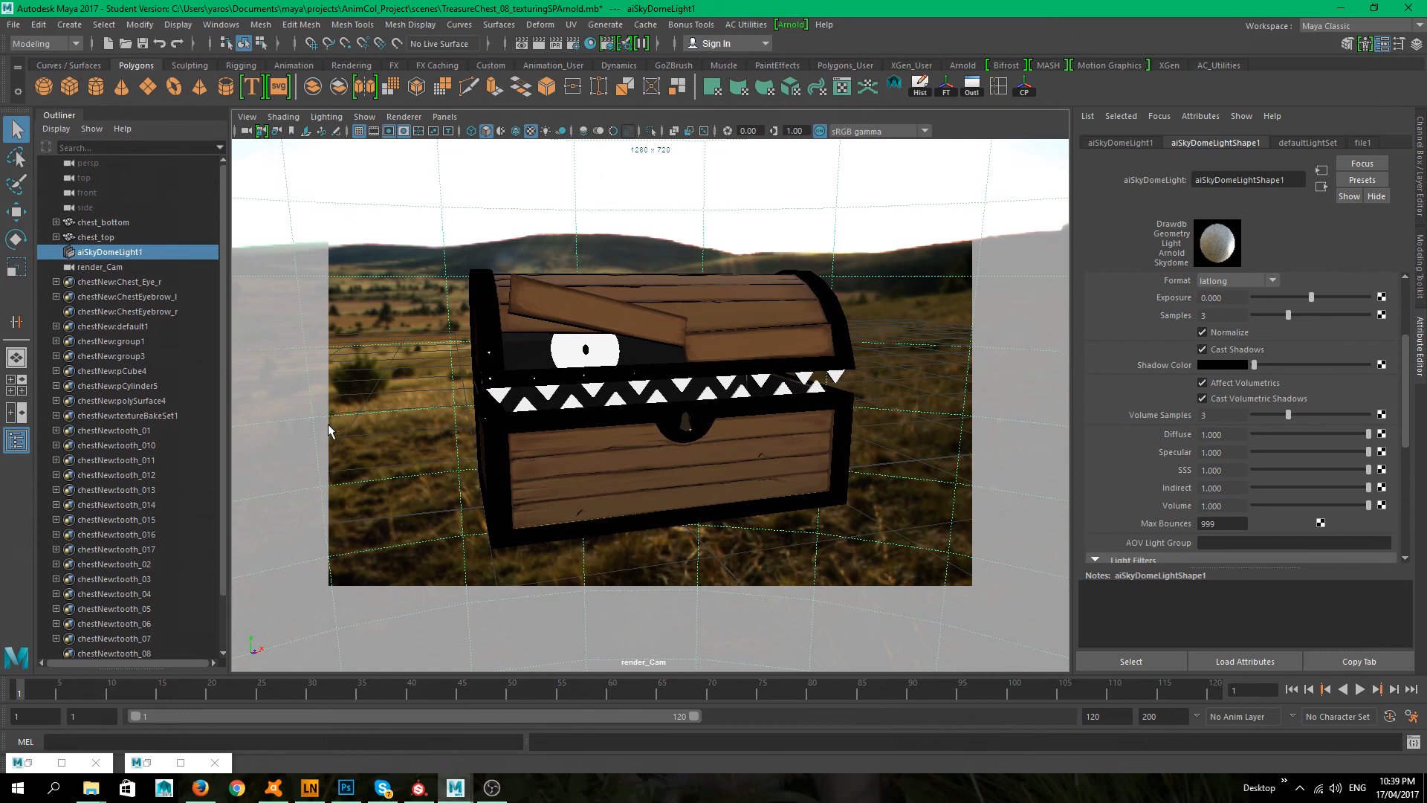